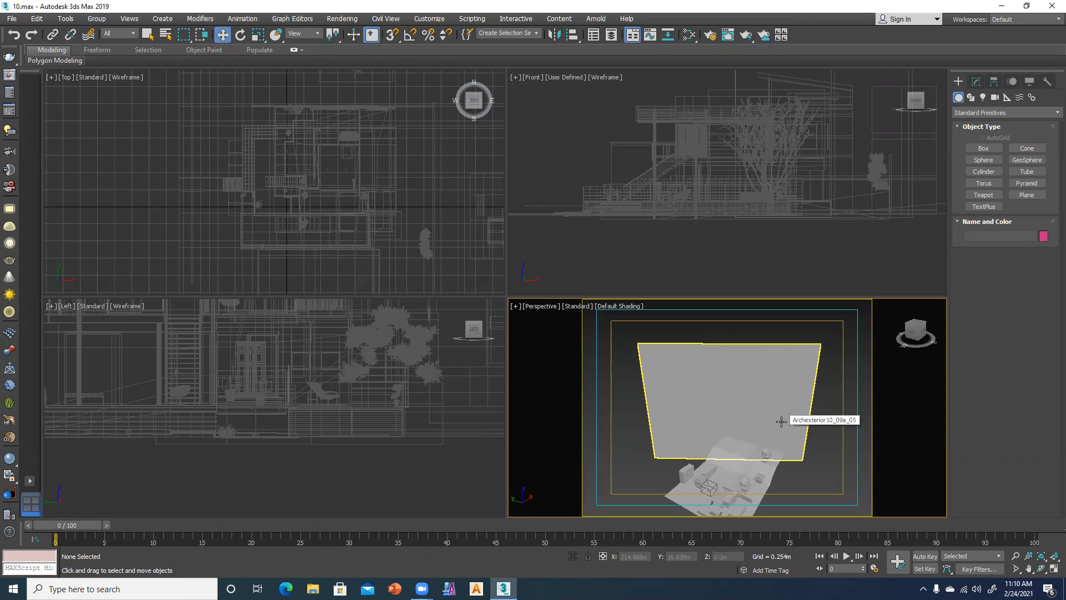
- Examine the neighbouring building blocks around the house in the perspective view, selecting the large flat-roofed block and the building behind it
middle_click_drag(779, 440, 781, 436)
scroll(745, 426, "up", 4)
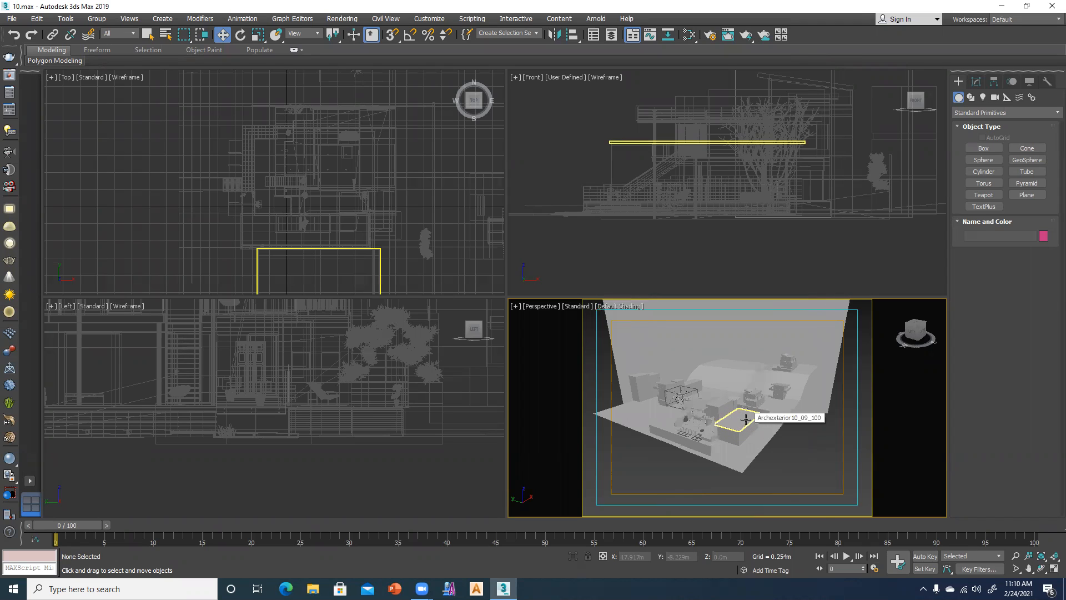
scroll(746, 419, "up", 5)
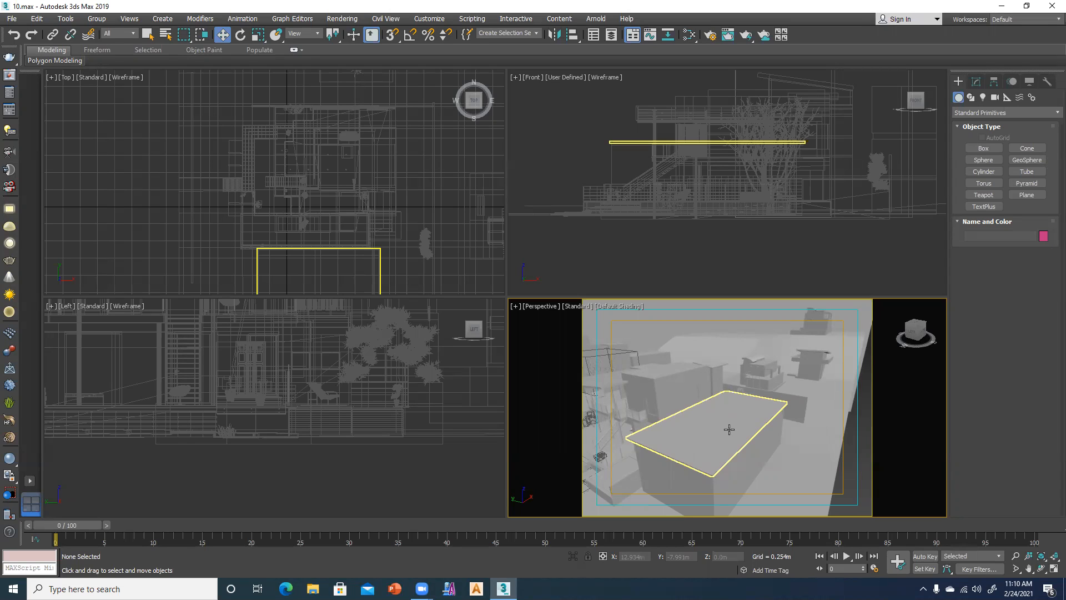
left_click(730, 429)
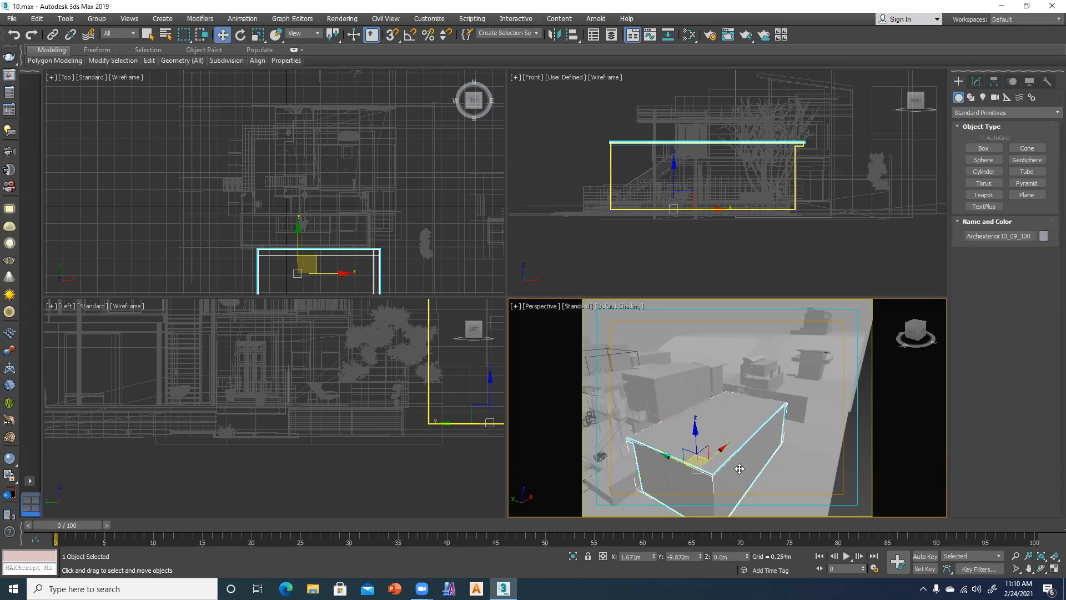
left_click(739, 468)
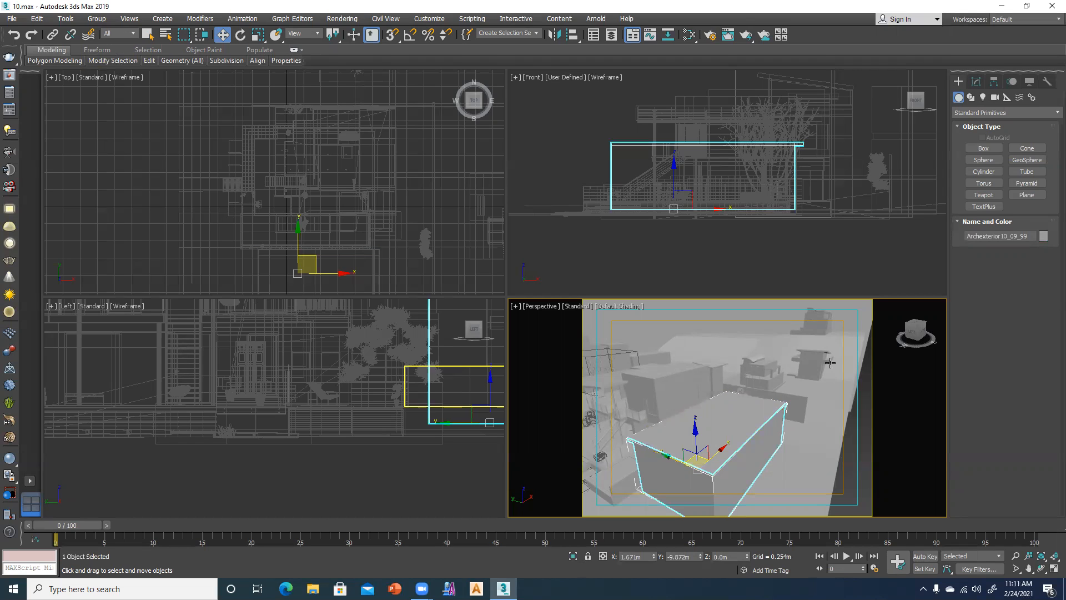
left_click(646, 392)
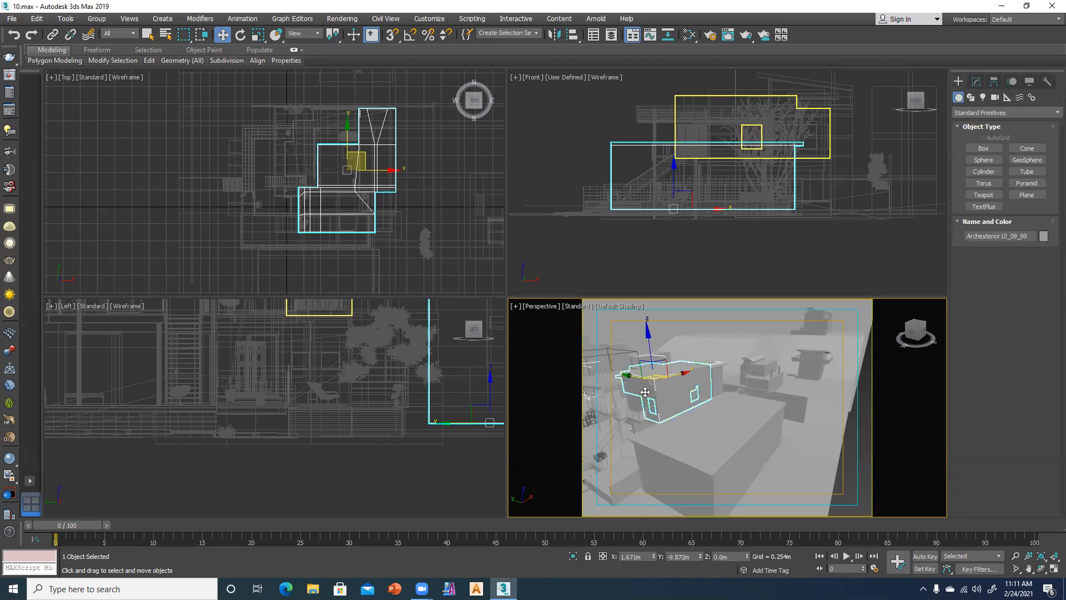
- Maximize the perspective viewport and bring the house's terrace and outdoor staircase into close view
key("alt+w")
scroll(644, 391, "up", 3)
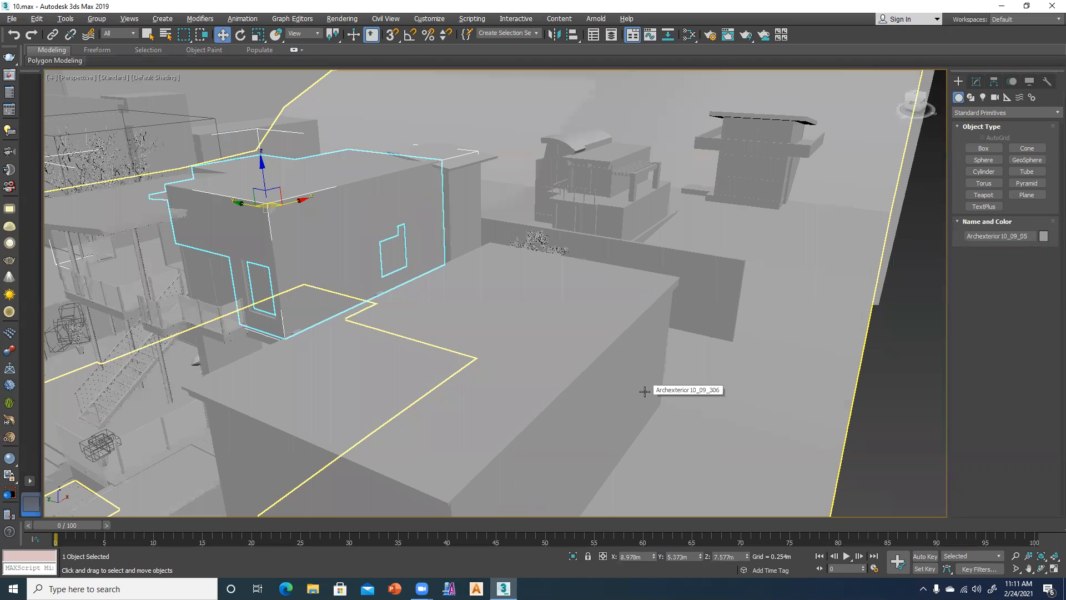
middle_click_drag(398, 428, 552, 384, "alt")
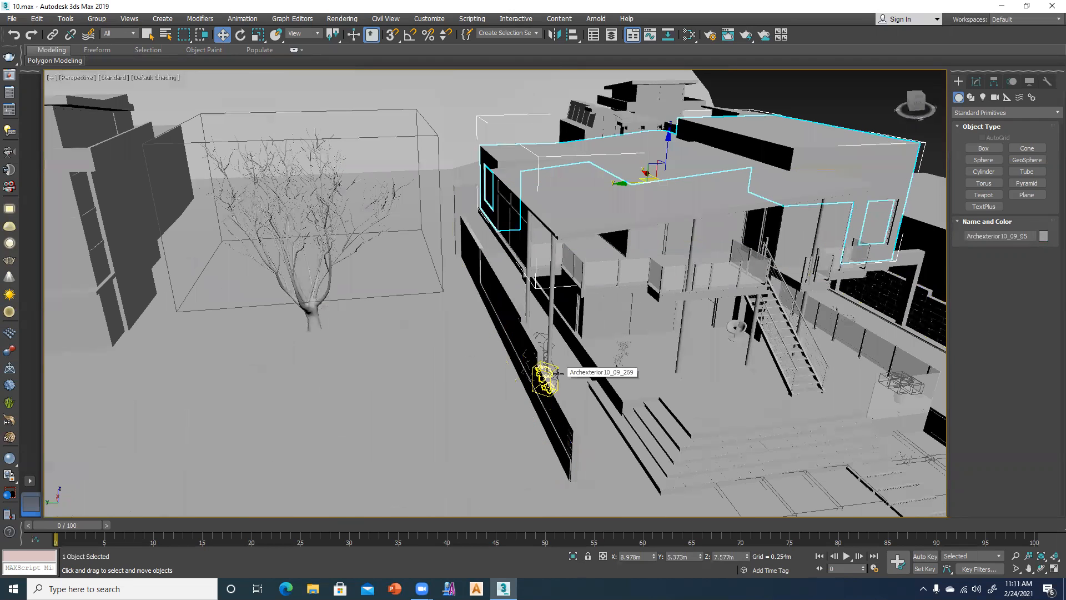
middle_click_drag(572, 370, 597, 365, "alt")
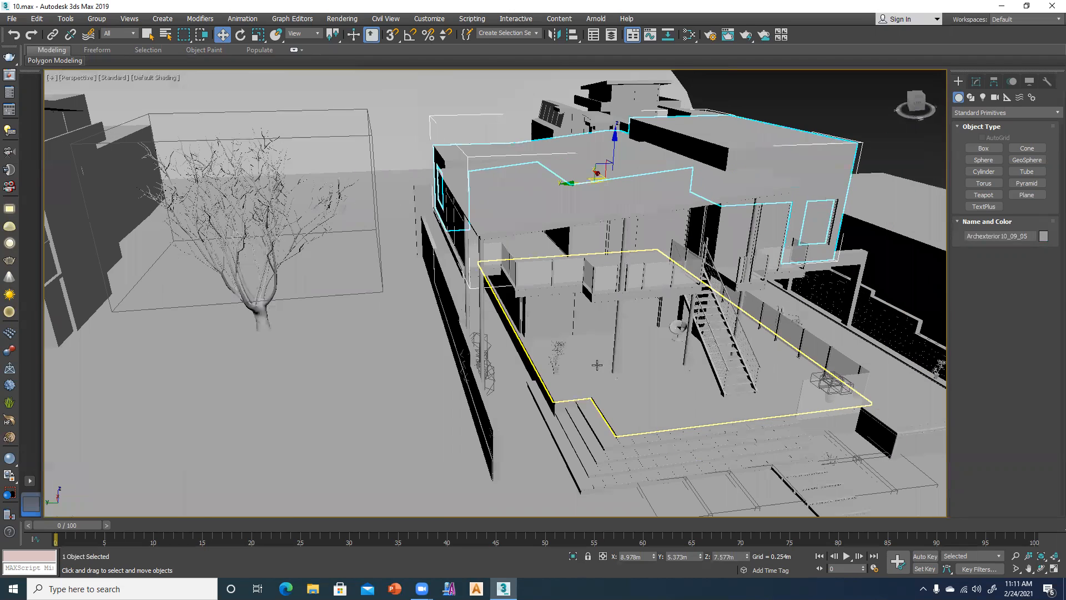
scroll(618, 336, "up", 3)
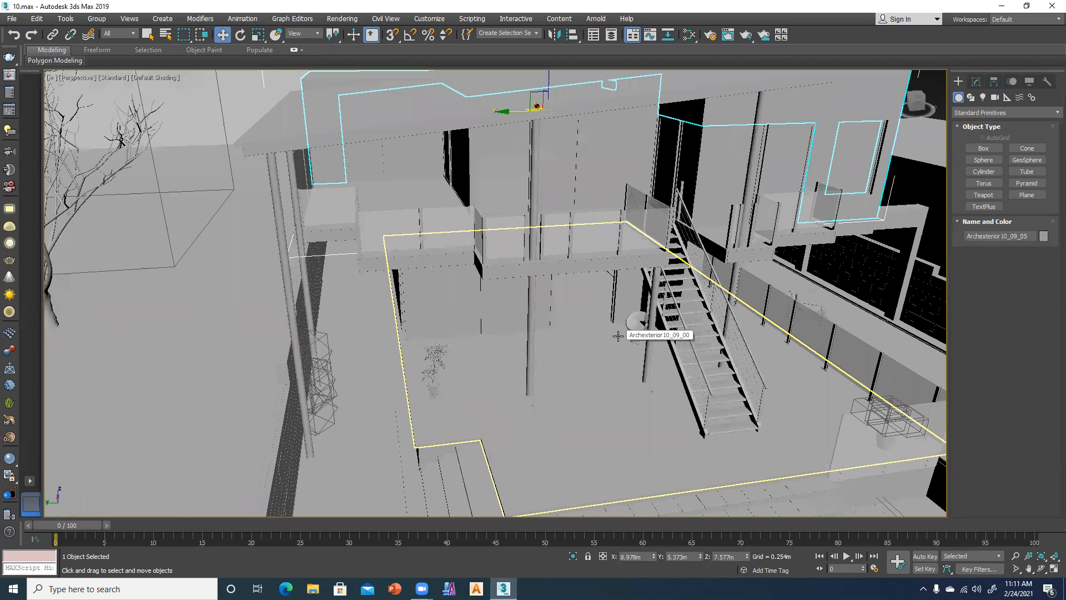
- Inspect the plants around the terrace by selecting the potted plant, the foliage by the boundary wall and the planter near the stairs
left_click(433, 360)
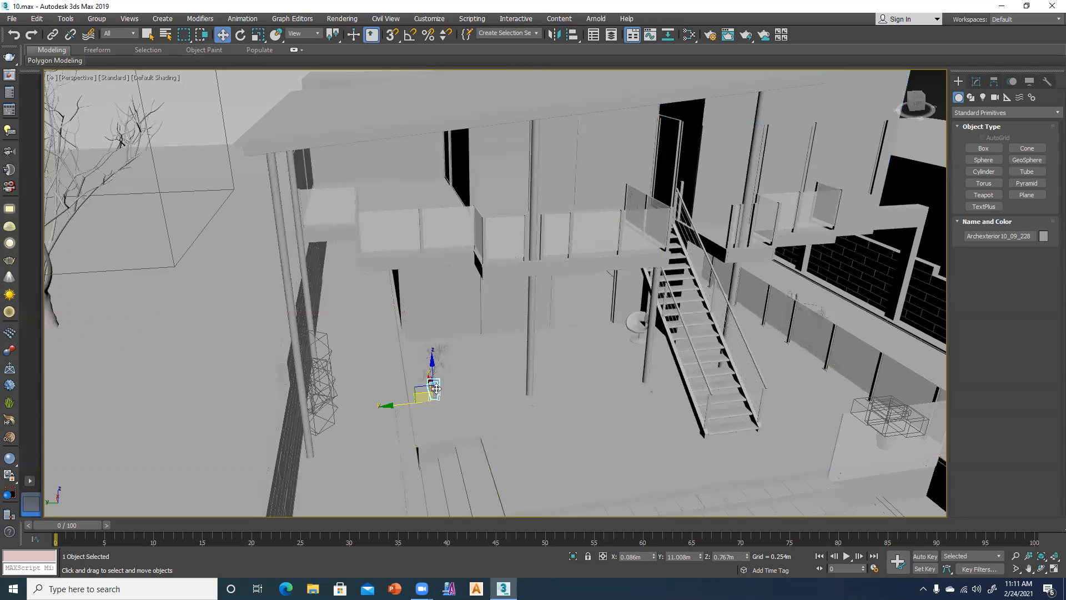
left_click(316, 384)
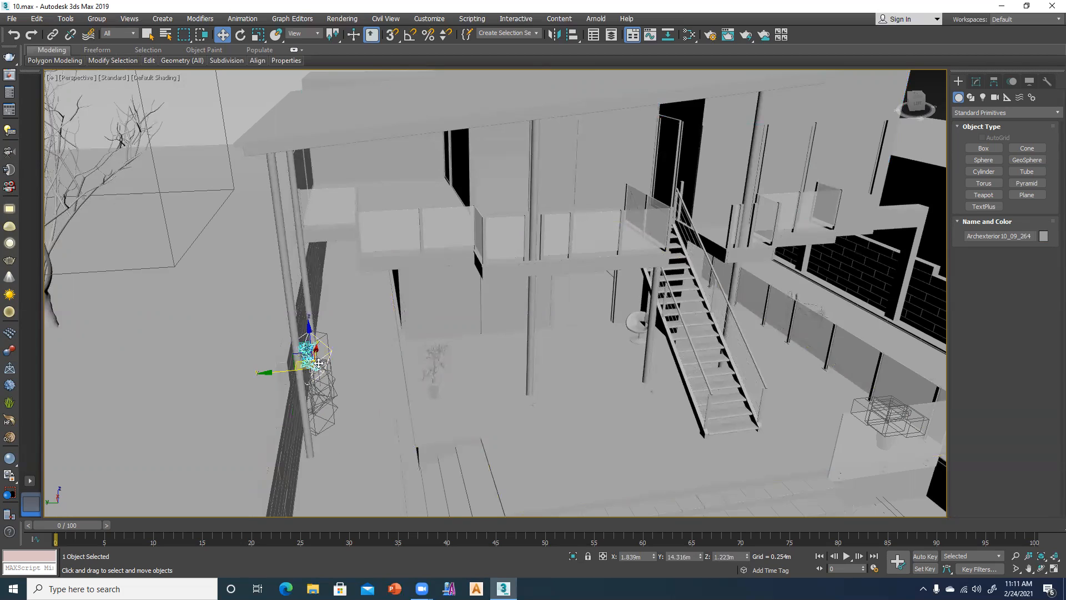
left_click(320, 391)
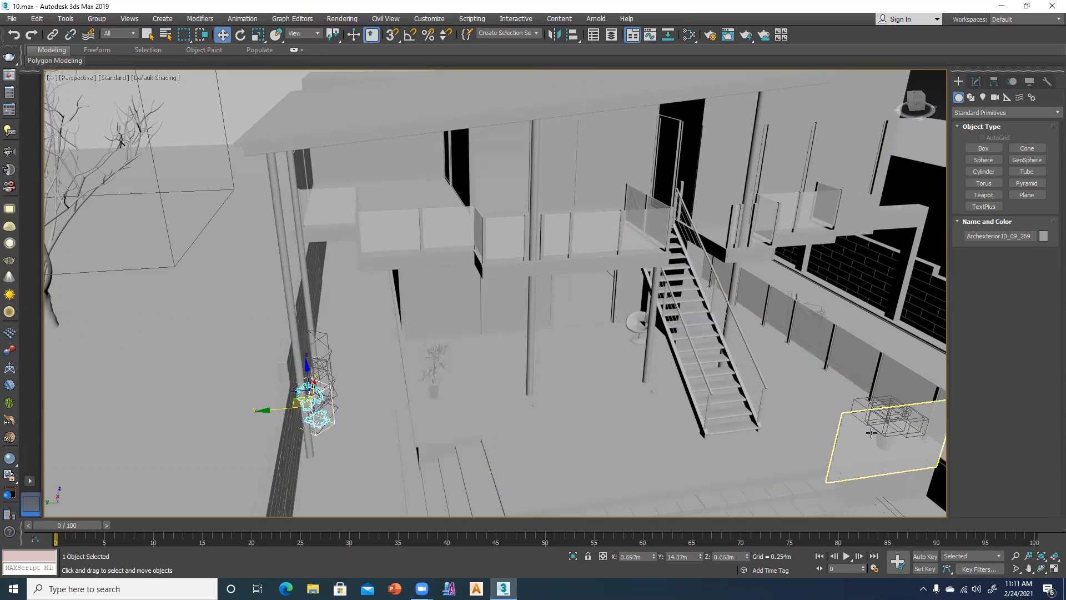
left_click(876, 410)
left_click(867, 405)
left_click(898, 416)
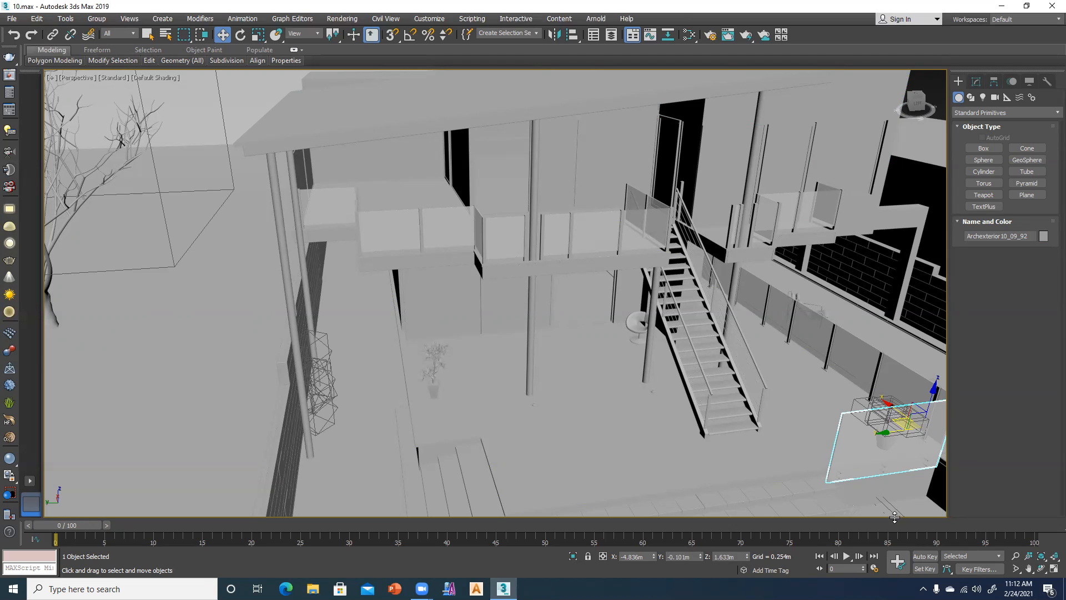
- Turn on edged faces in the perspective view and zoom to the potted plant's foliage and trunk
left_click(442, 356)
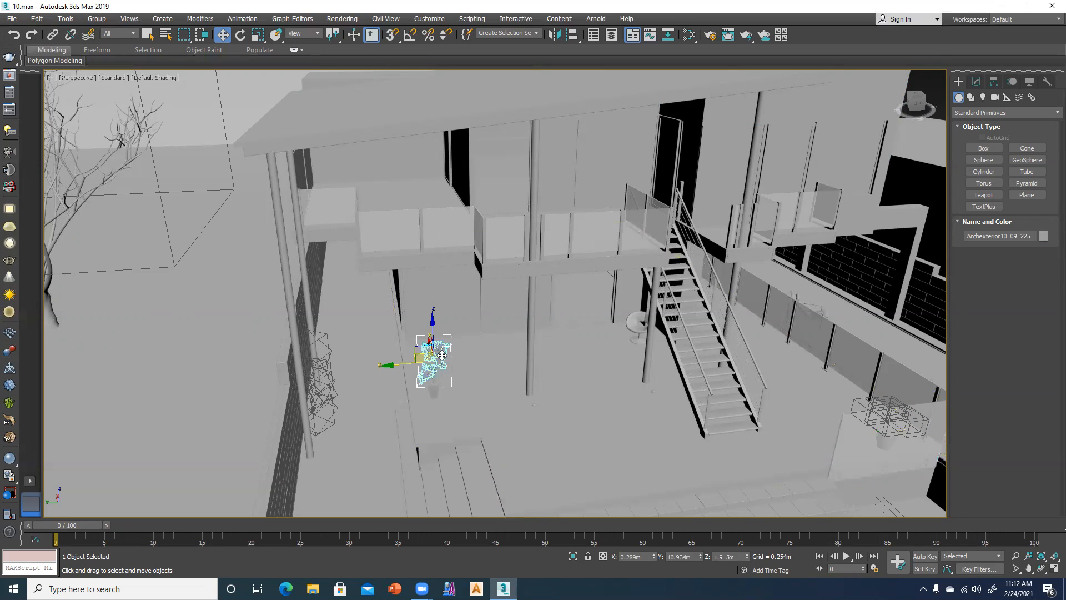
key("F4")
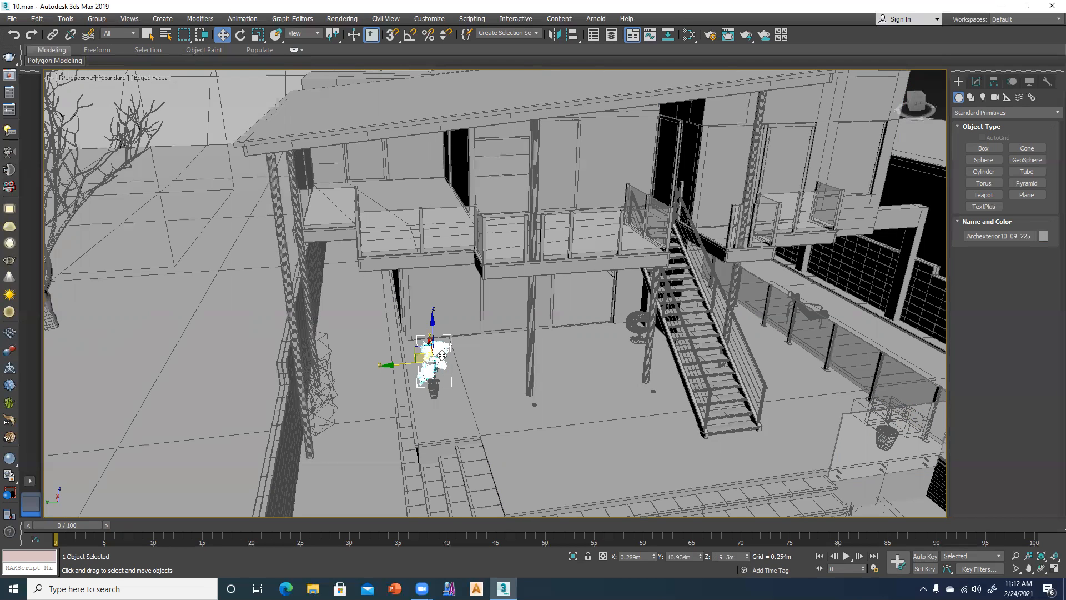
key("z")
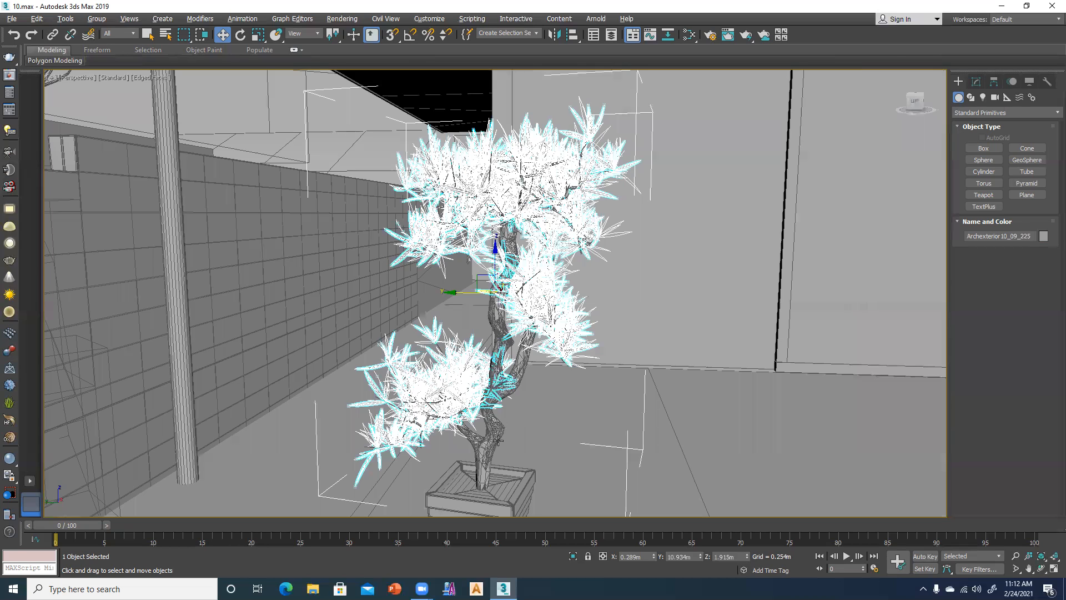
left_click(497, 441)
key("z")
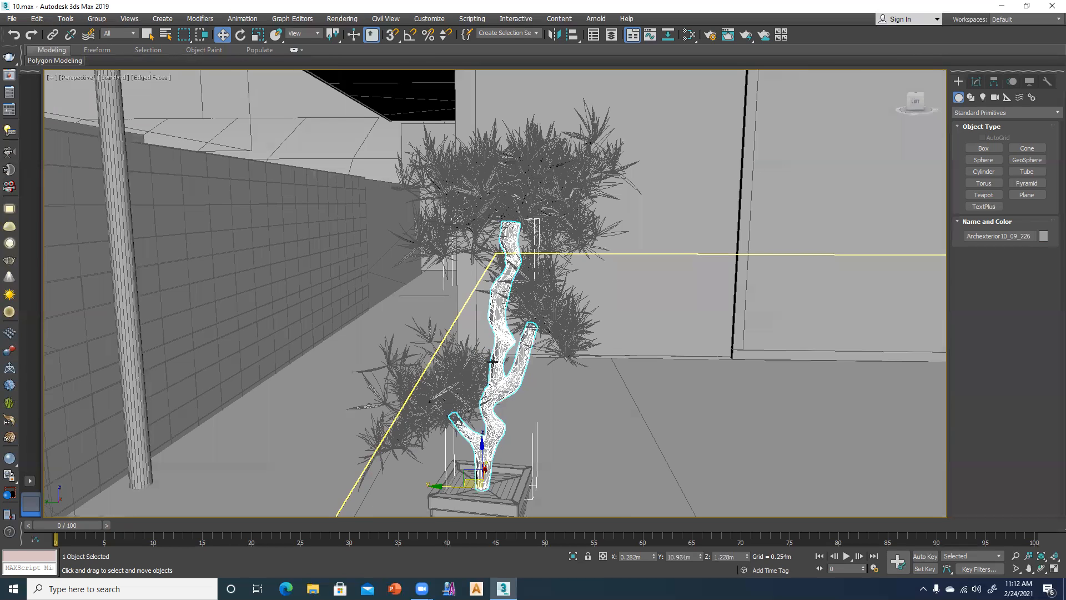
- Check the potted plant's separate parts and frame the whole front of the house in the perspective view
scroll(491, 373, "down", 5)
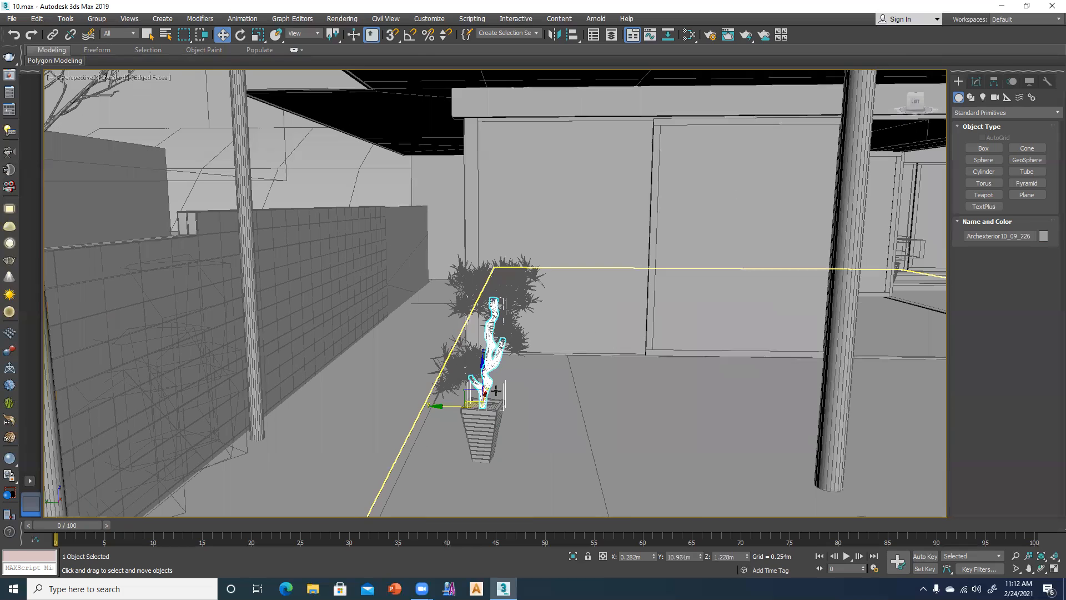
left_click(548, 409)
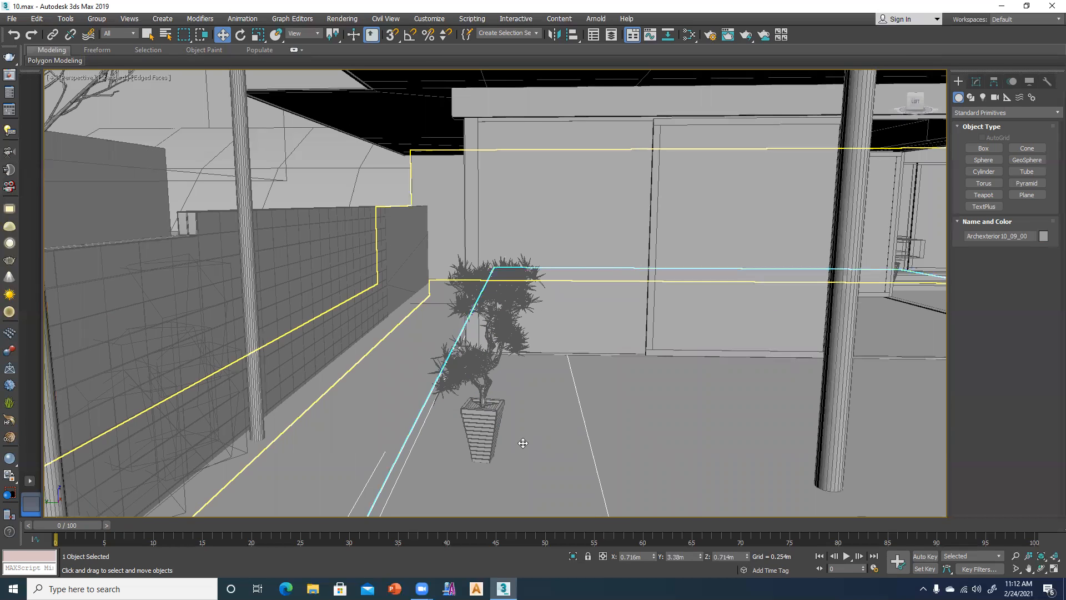
left_click(486, 425)
left_click(479, 362)
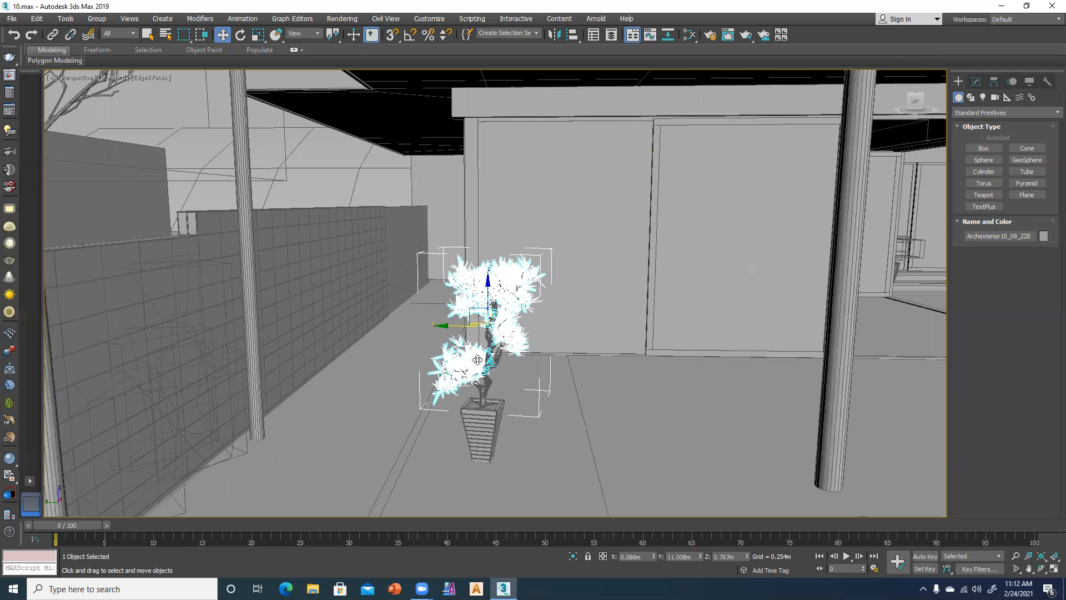
scroll(541, 456, "down", 4)
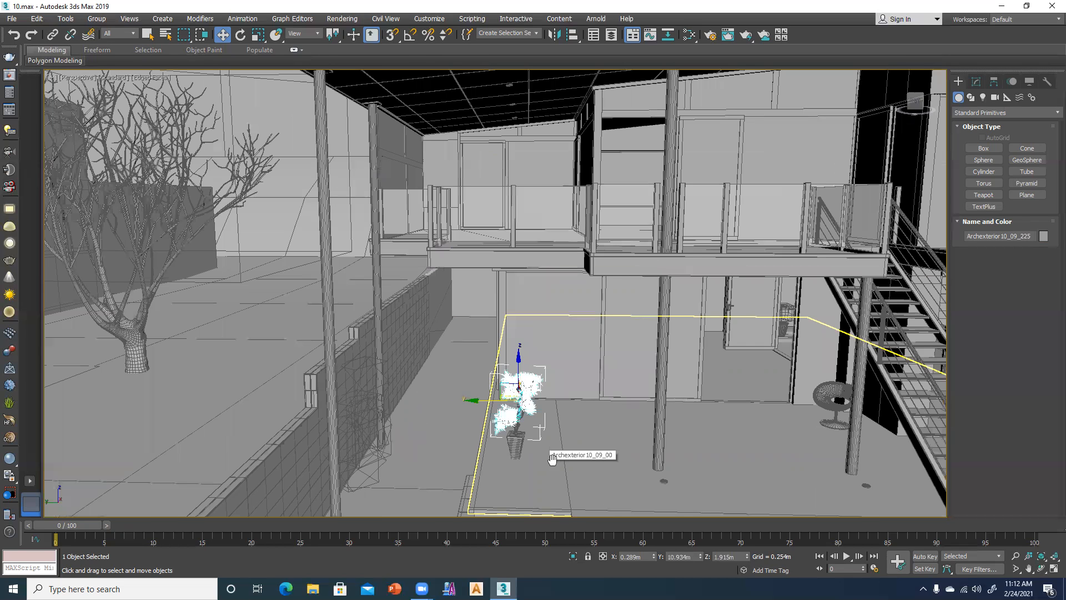
scroll(481, 434, "down", 3)
middle_click_drag(485, 446, 502, 449, "alt")
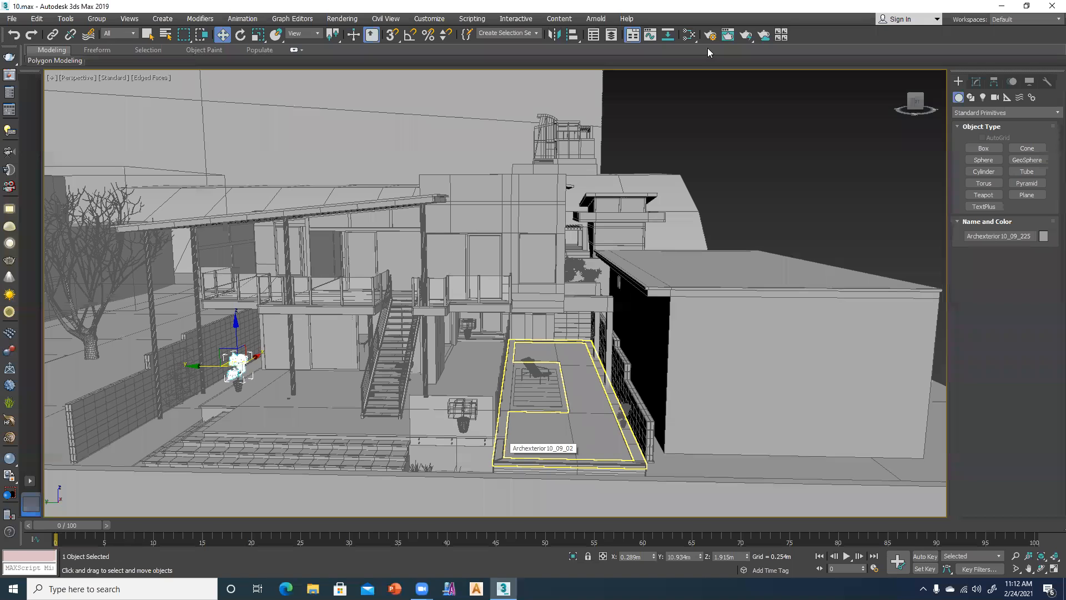
- Set the render output size to HDTV (video) at 1280x720 and choose V-Ray Next, update 1.1 as the renderer
key("F10")
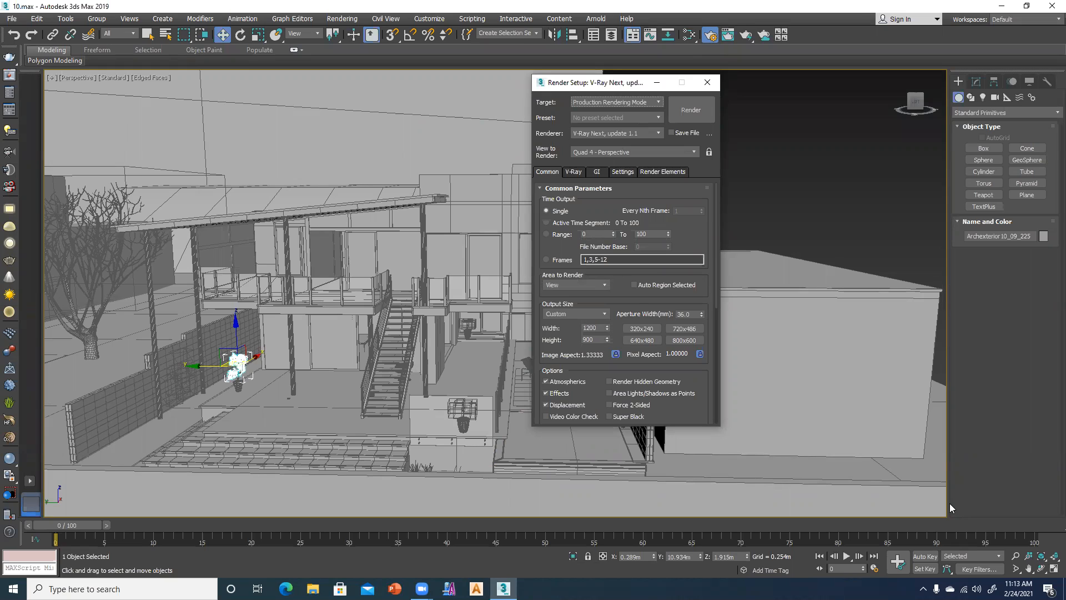
left_click(574, 312)
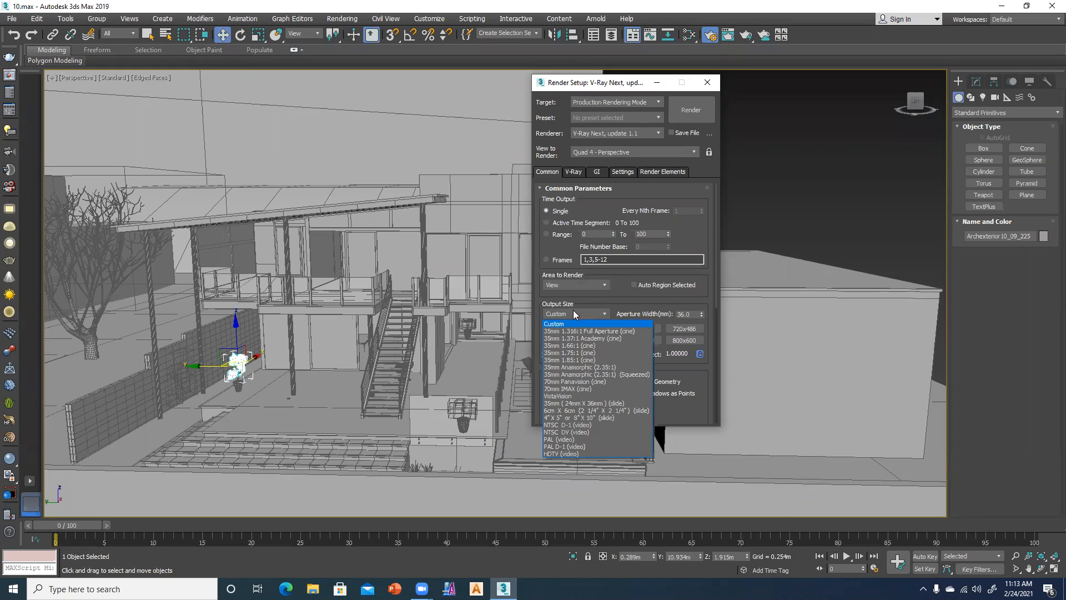
left_click(568, 455)
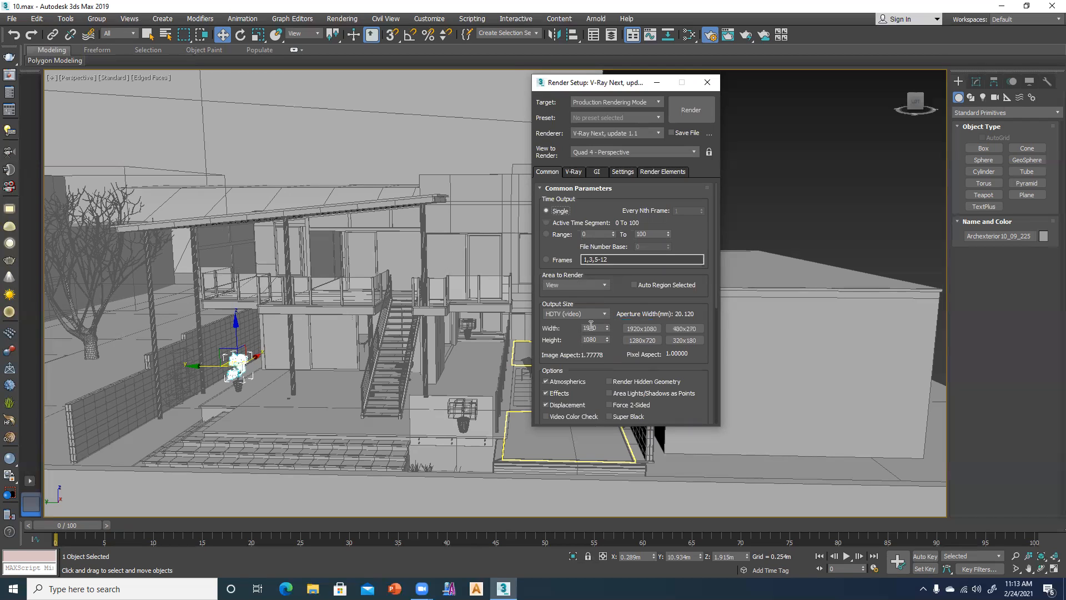
left_click(641, 342)
left_click(646, 132)
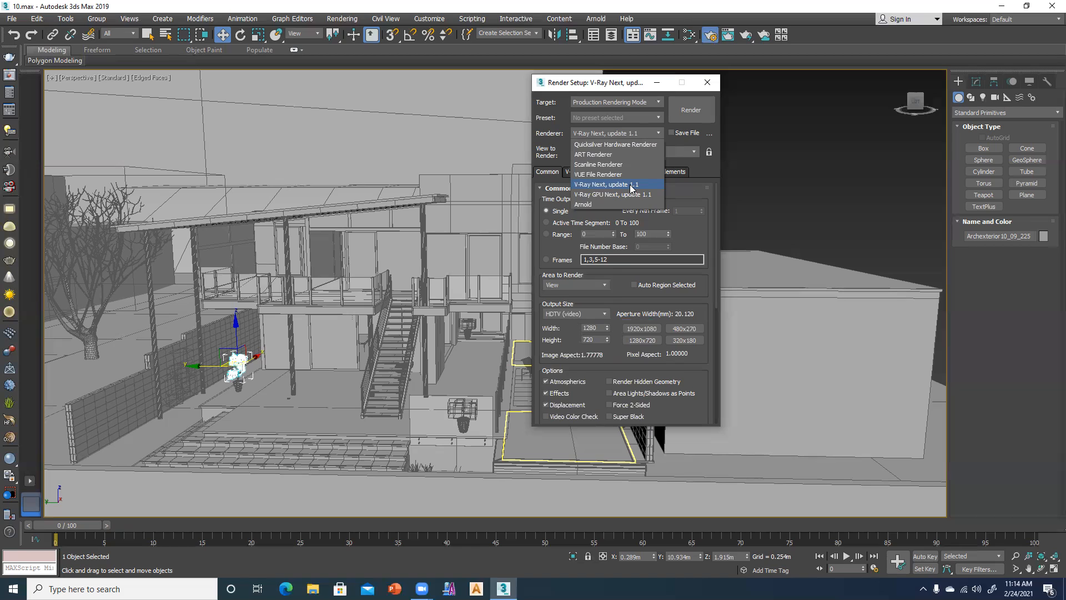
left_click(632, 189)
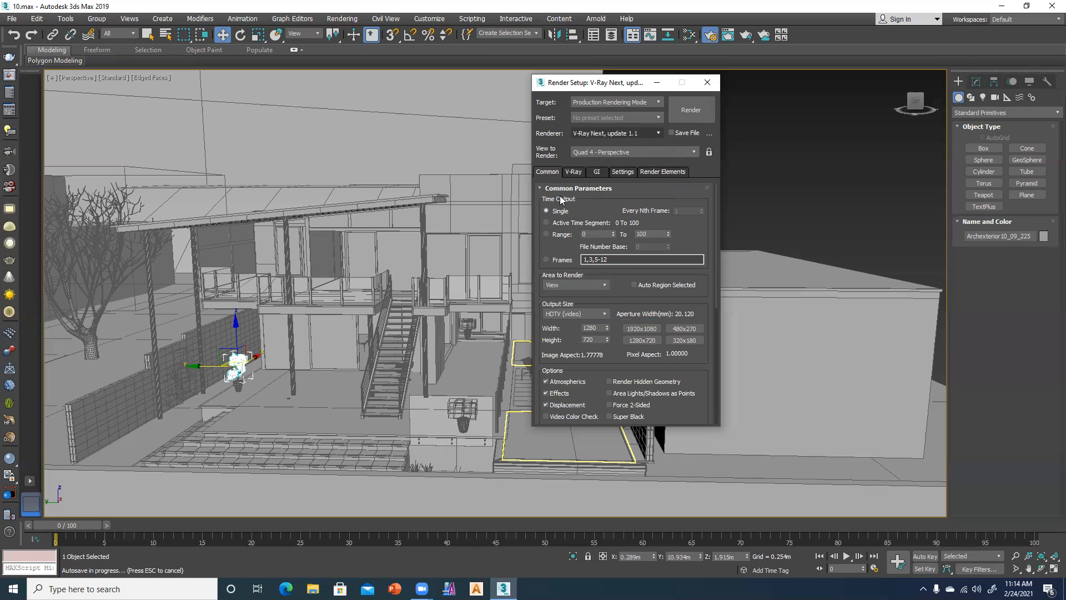
- Save the scene and close the render setup, leaving no object selected
key("ctrl+s")
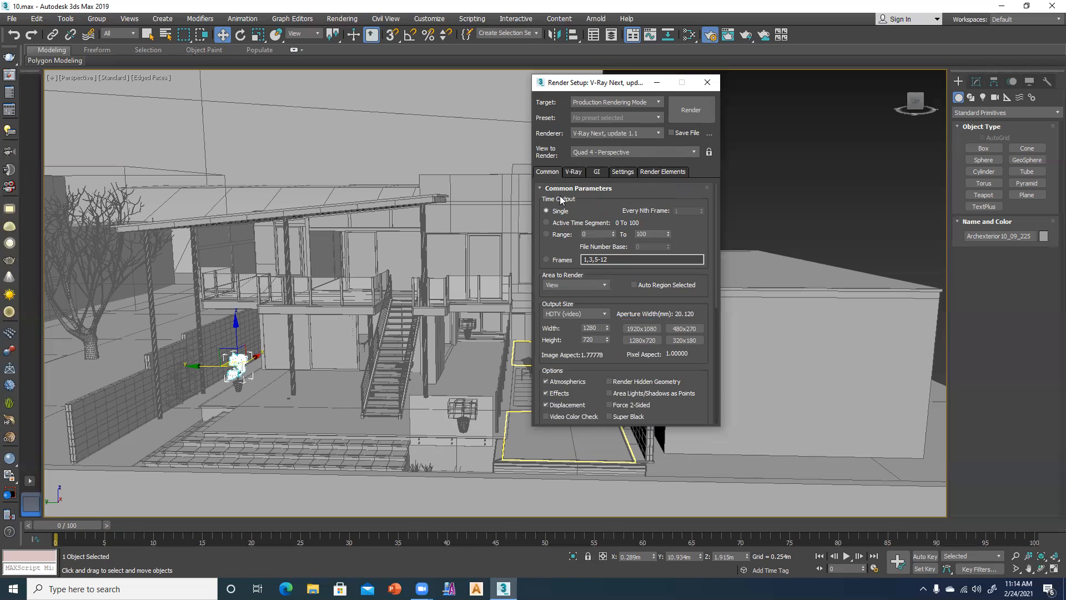
left_click(705, 83)
left_click(740, 139)
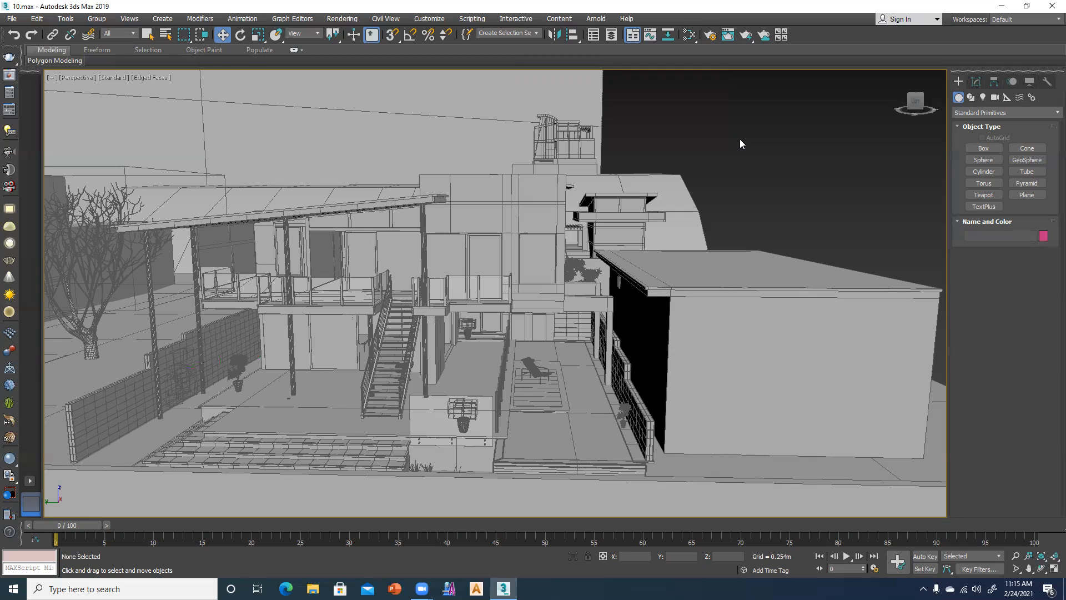
- Switch to a maximized Top view that frames the house plan and its surroundings
key("alt+w")
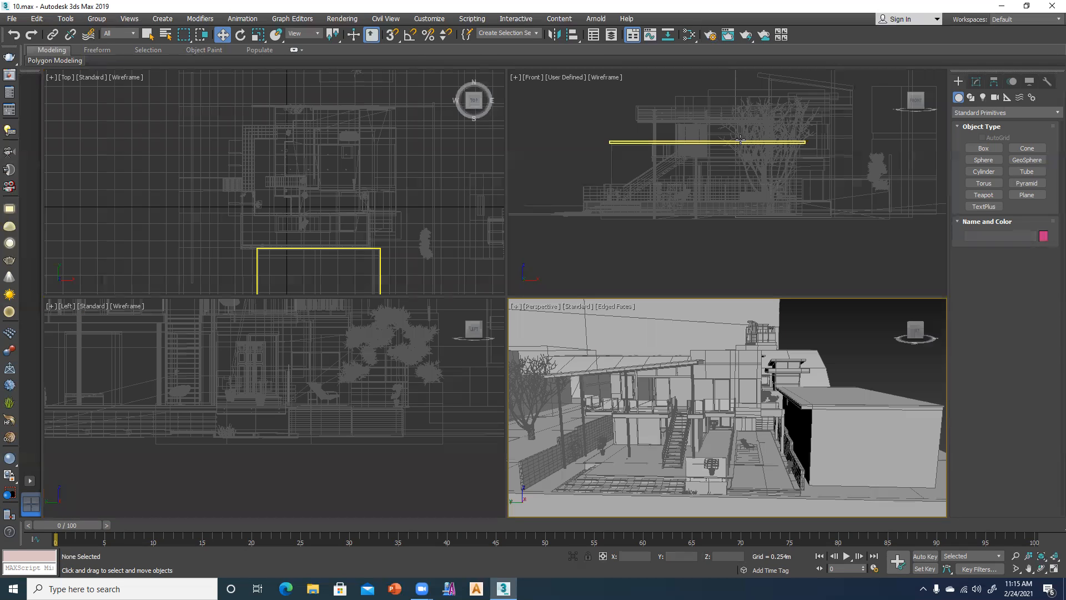
scroll(278, 211, "down", 3)
left_click(278, 216)
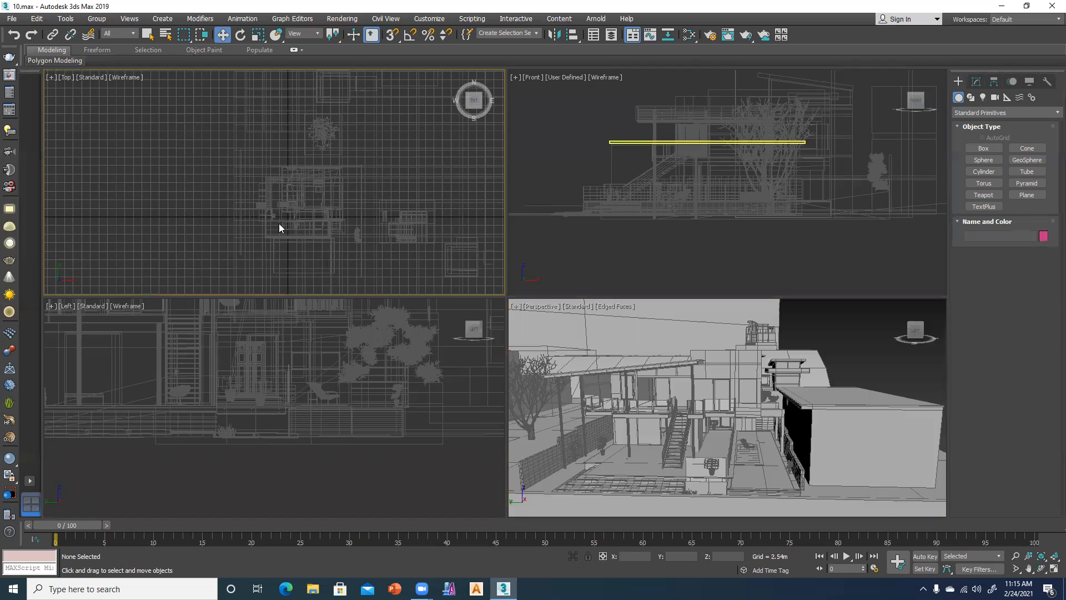
key("alt+w")
scroll(385, 330, "down", 2)
scroll(388, 335, "up", 4)
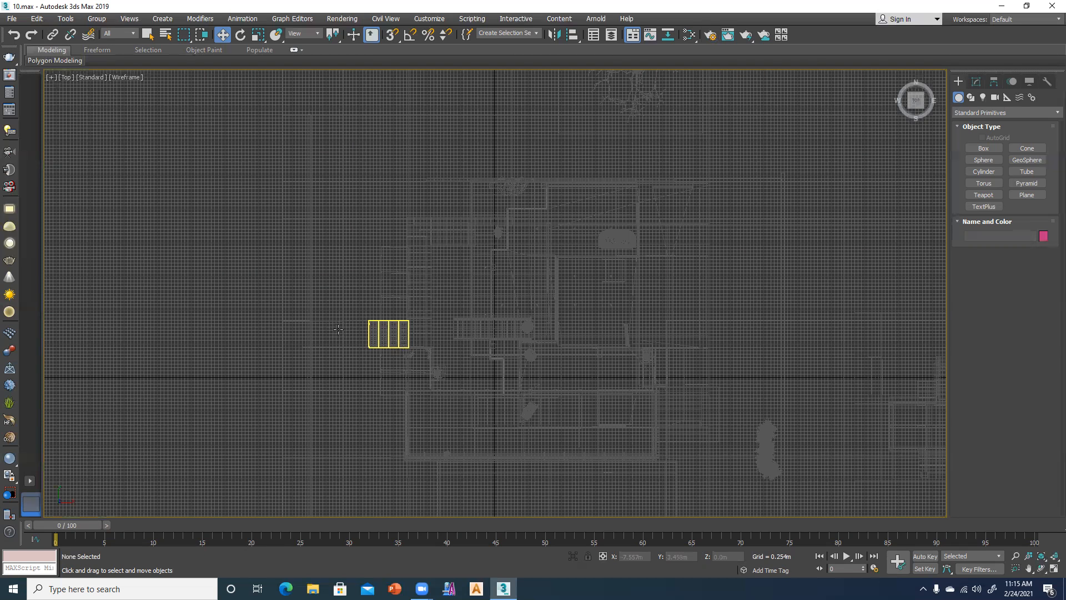
scroll(337, 330, "down", 3)
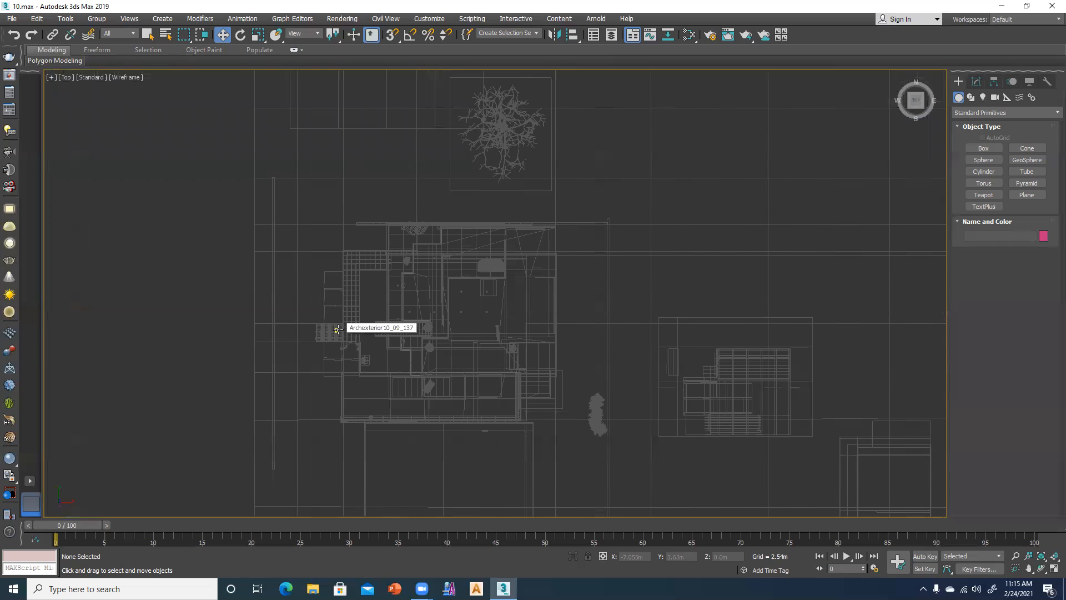
middle_click_drag(370, 350, 410, 349)
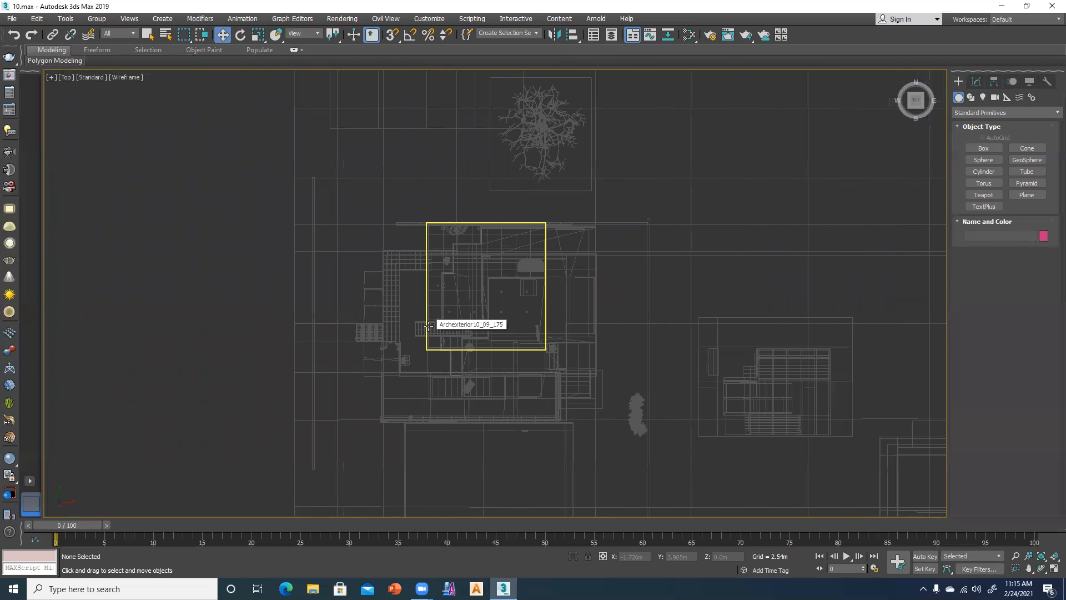
middle_click_drag(412, 311, 389, 273)
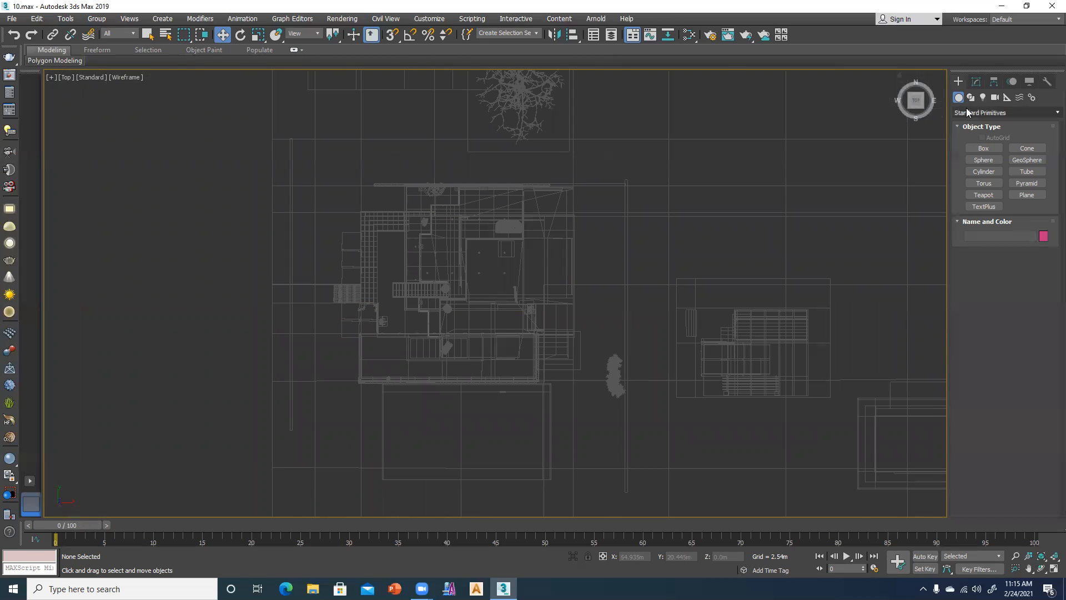
- Create a V-Ray physical camera in the Top view, aimed from the house's lower-left outside corner into the plan, target distance about 15.5 m
left_click(994, 98)
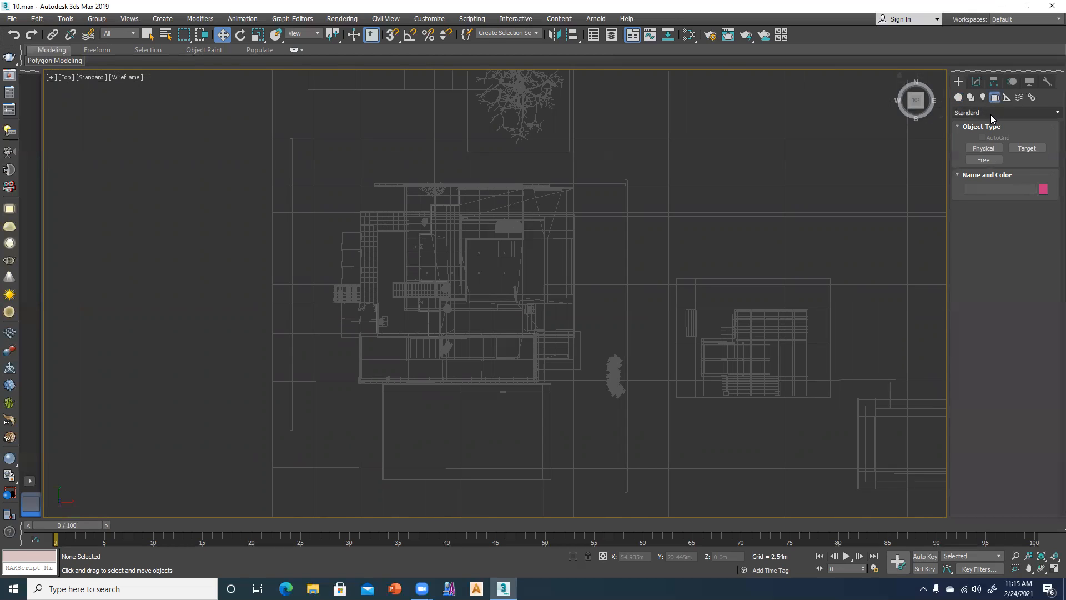
left_click(987, 111)
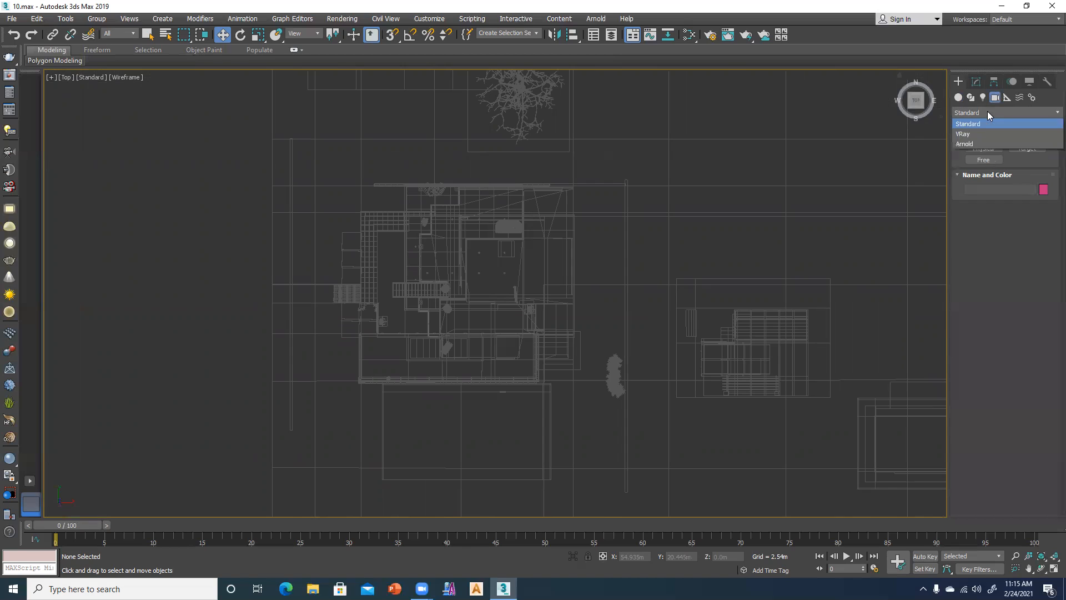
left_click(959, 134)
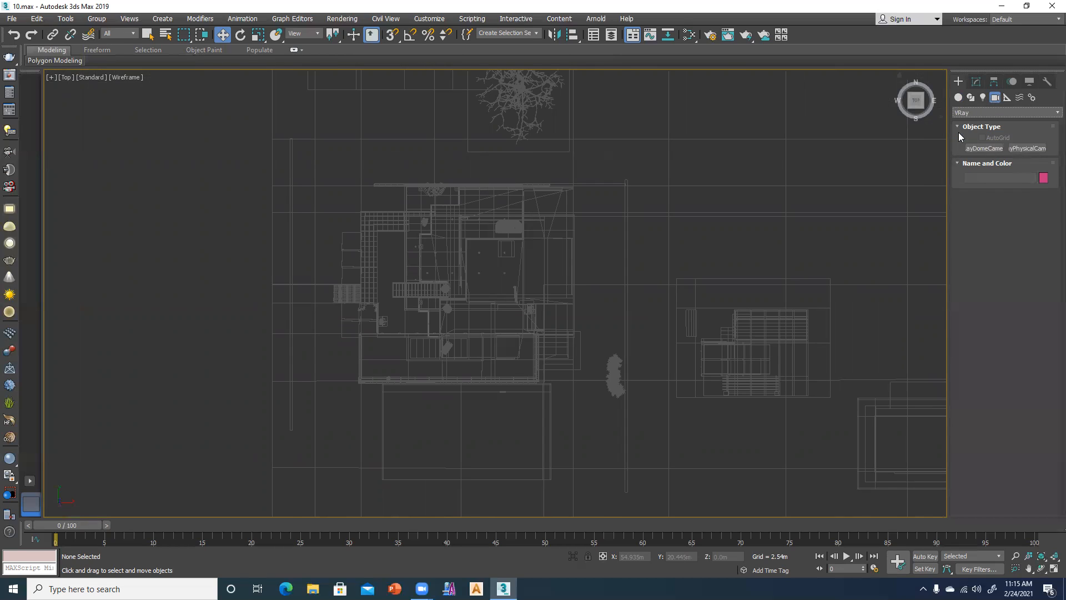
left_click(1020, 149)
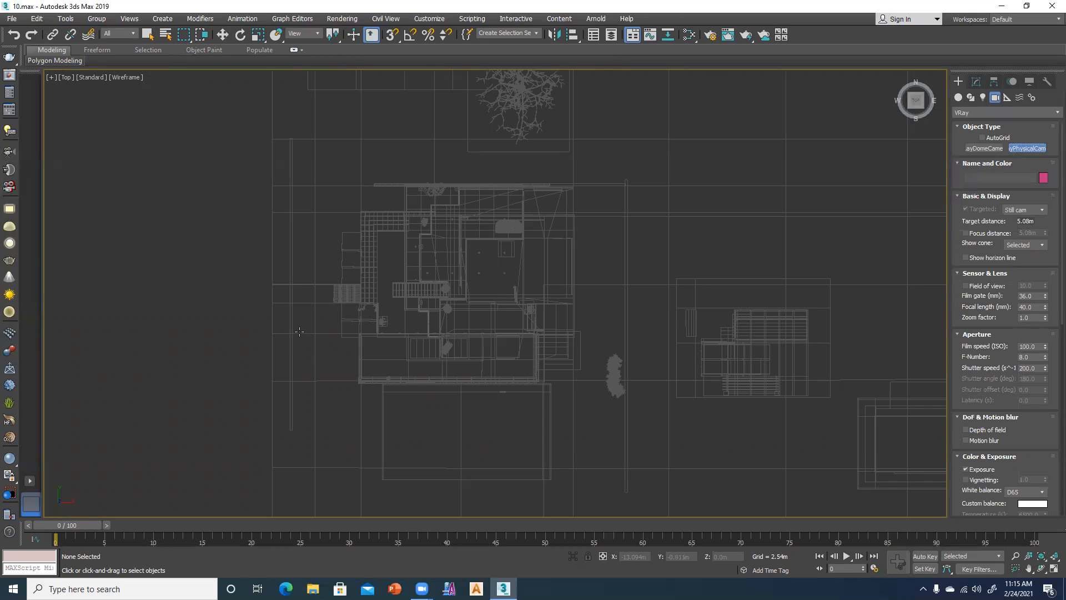
left_click_drag(299, 331, 424, 259)
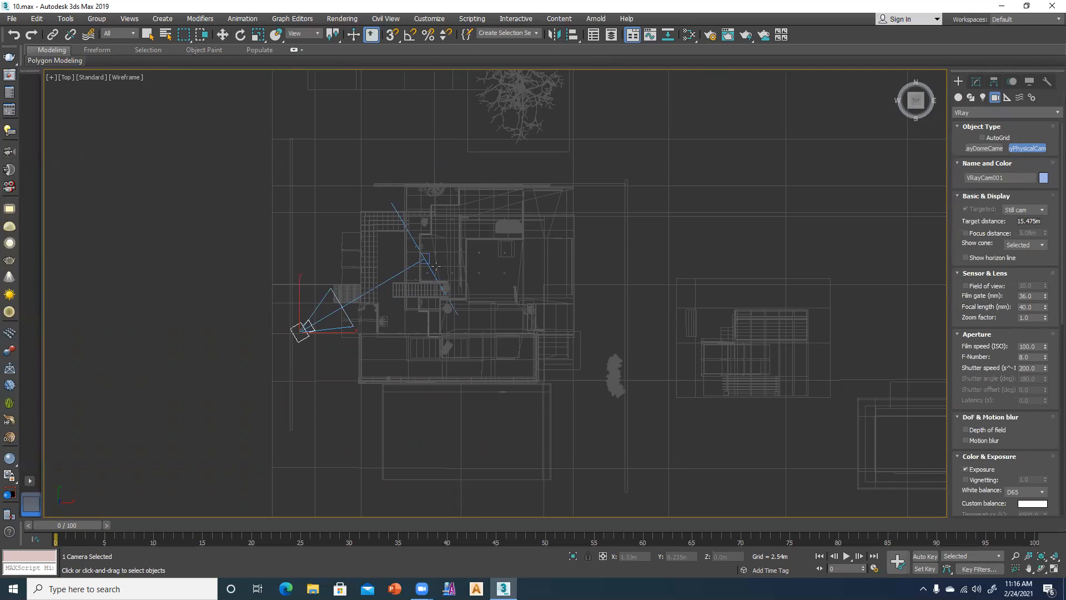
key("w")
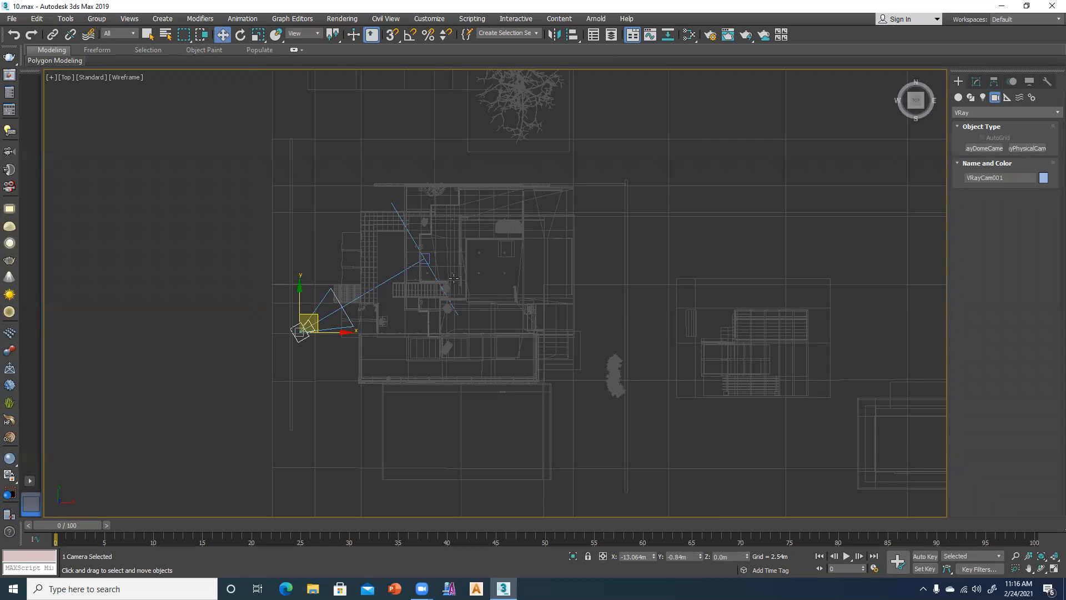
- Restore the four-view layout and switch the perspective view to the new V-Ray camera with safe frames shown
key("alt+w")
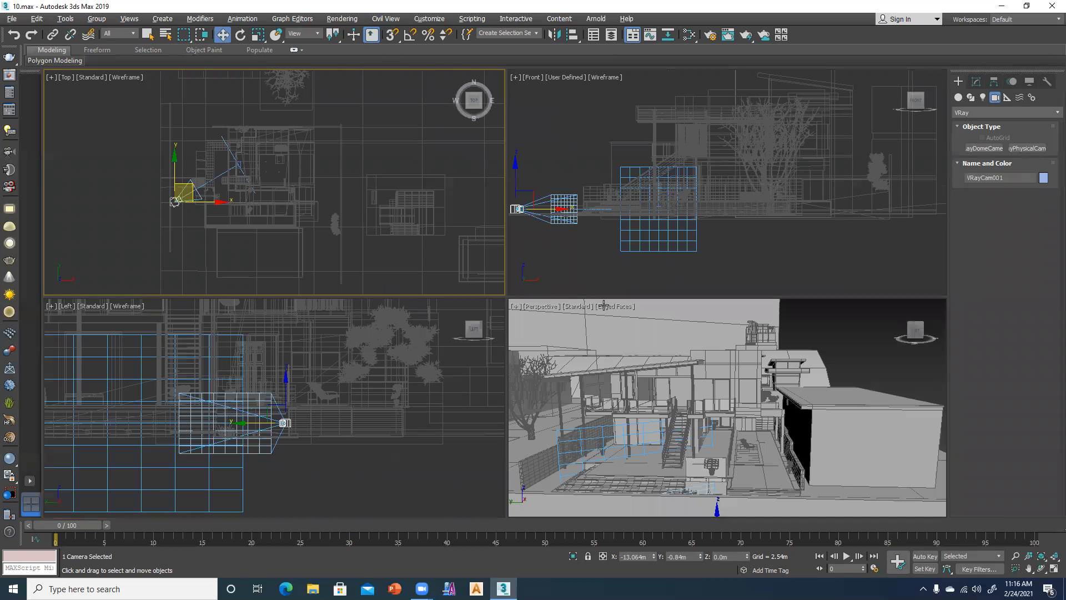
left_click(622, 334)
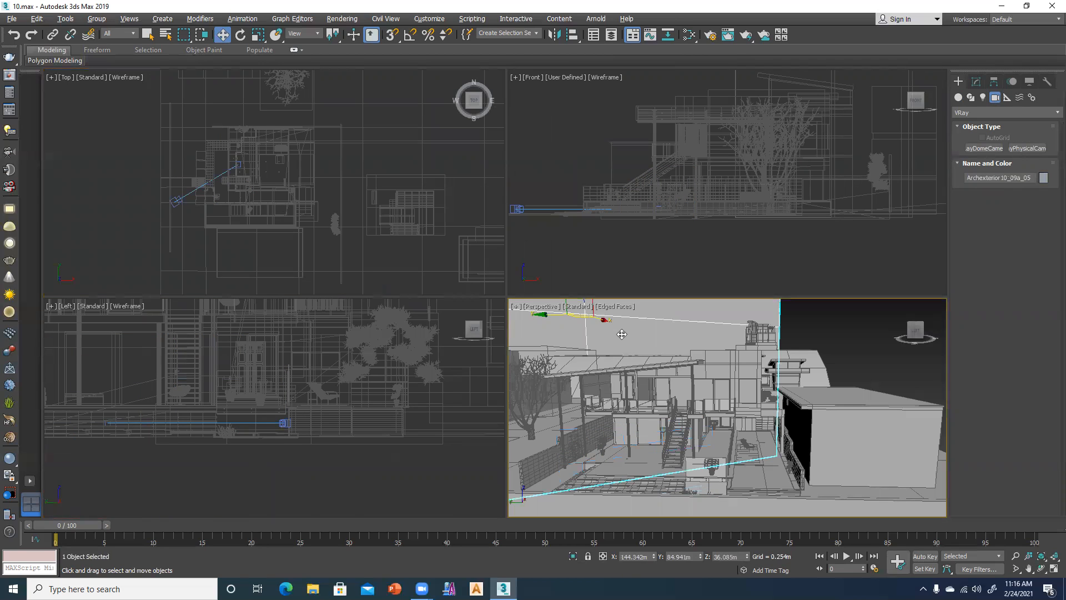
key("shift+f")
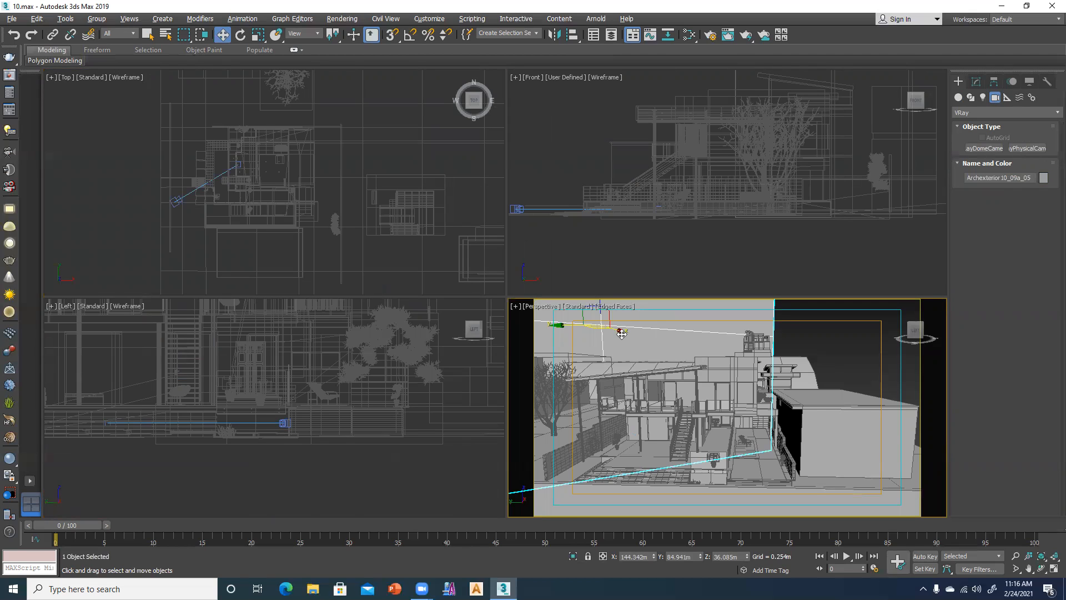
key("c")
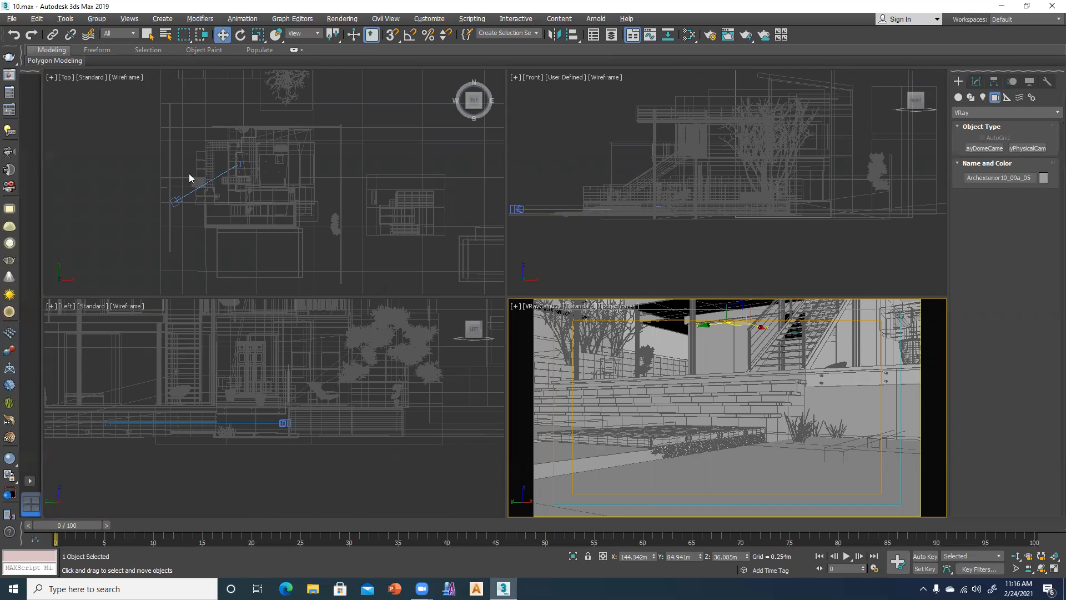
- Raise the camera target to about 4 m in the Left view
left_click(238, 164)
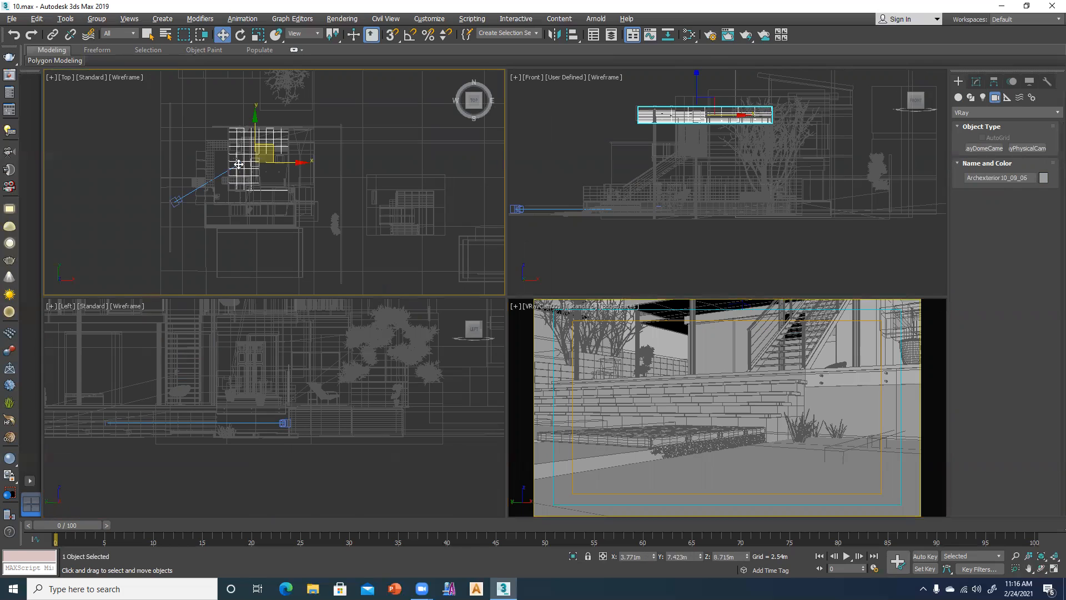
left_click(238, 164)
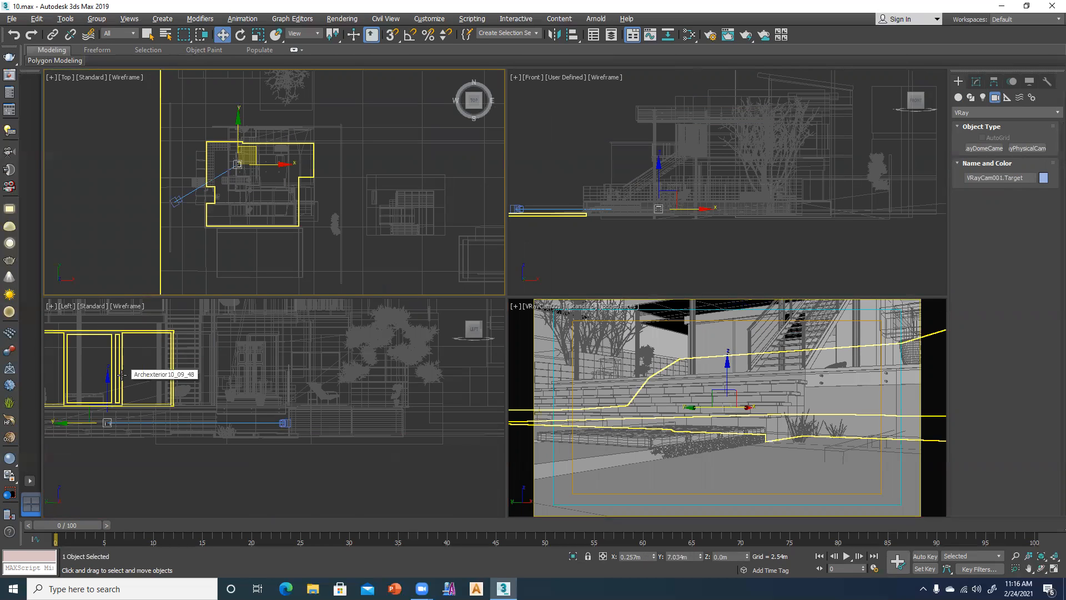
scroll(123, 374, "down", 3)
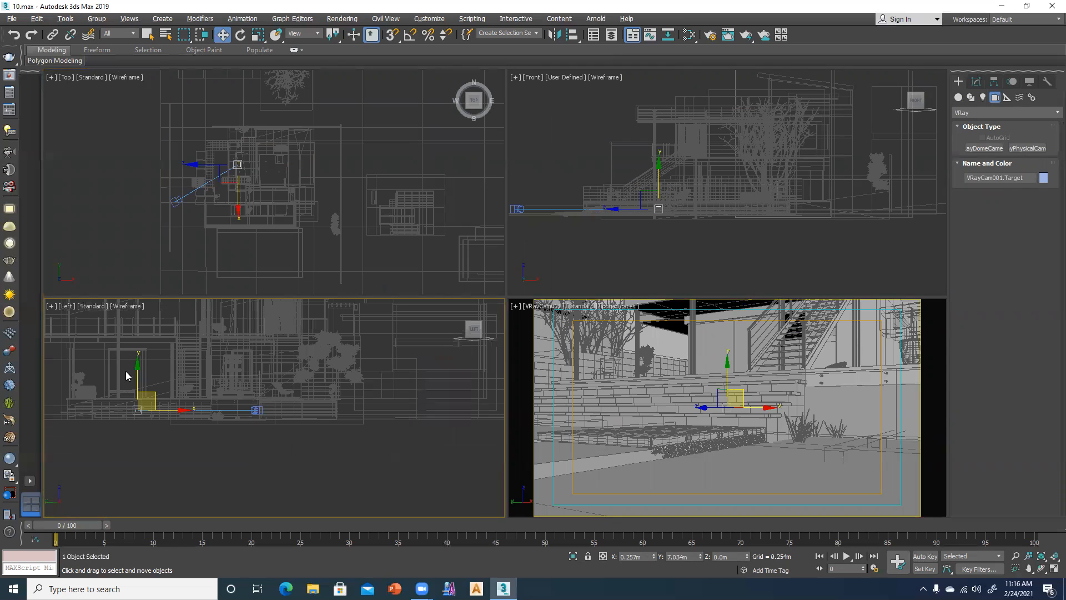
left_click_drag(136, 368, 139, 307)
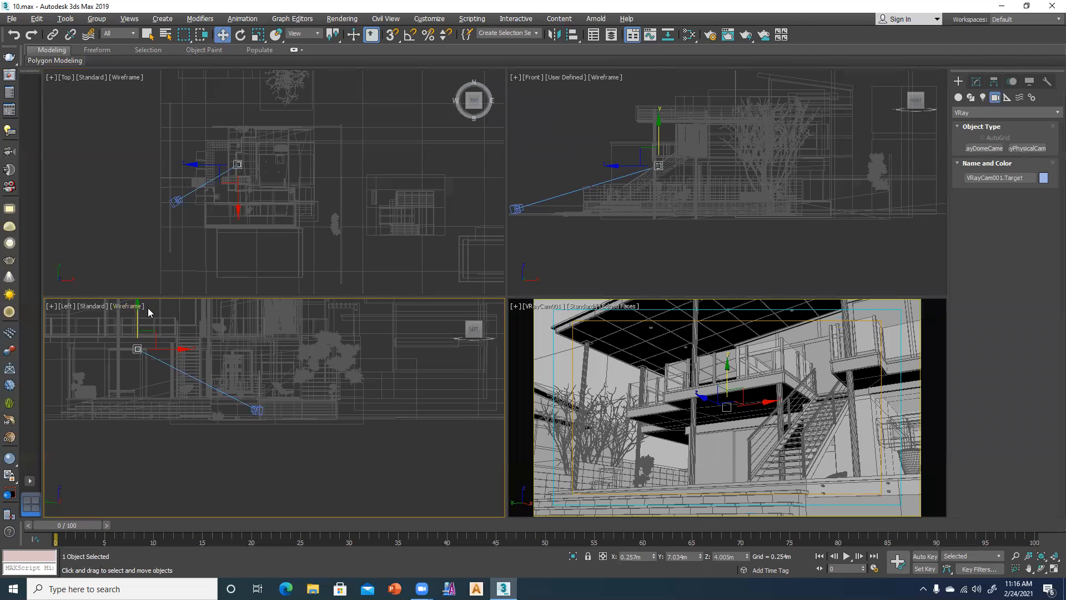
- Raise the camera itself to about 2.3 m and move it slightly away from the house in the Left view
left_click(255, 409)
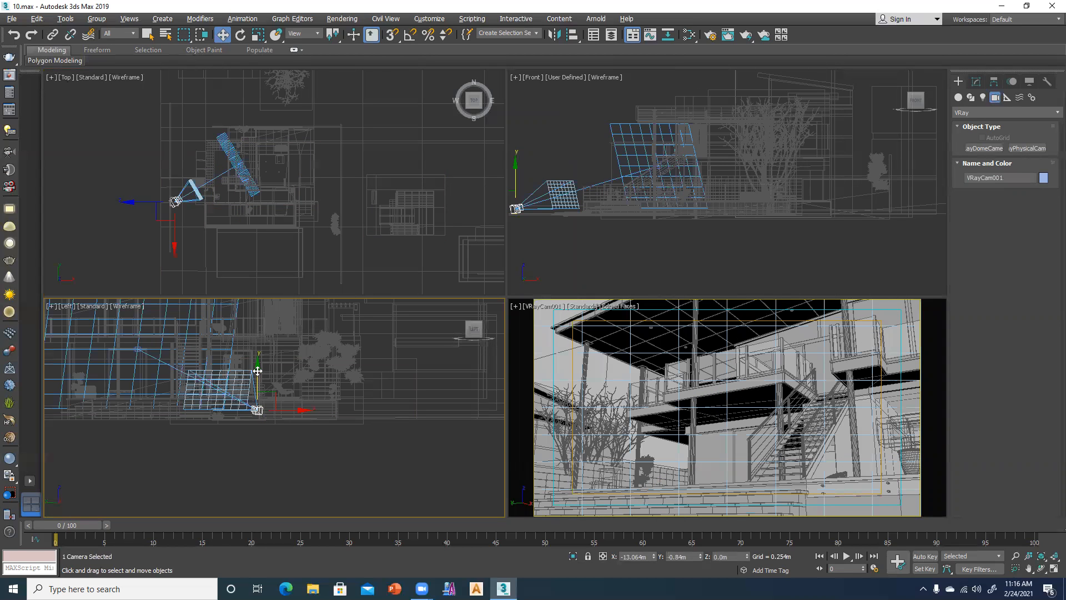
left_click_drag(258, 371, 258, 350)
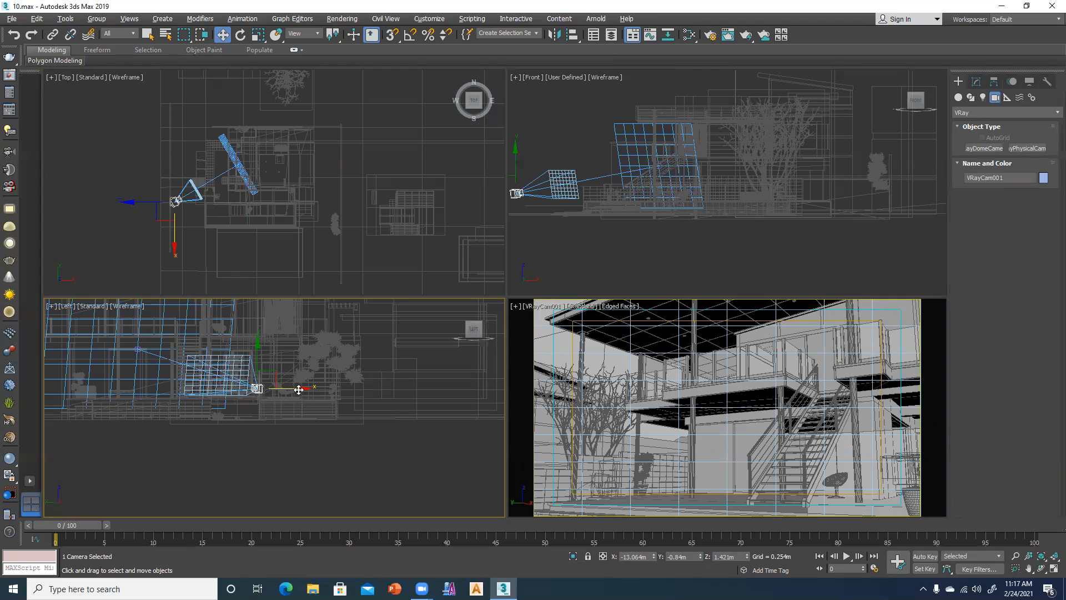
left_click_drag(299, 390, 305, 389)
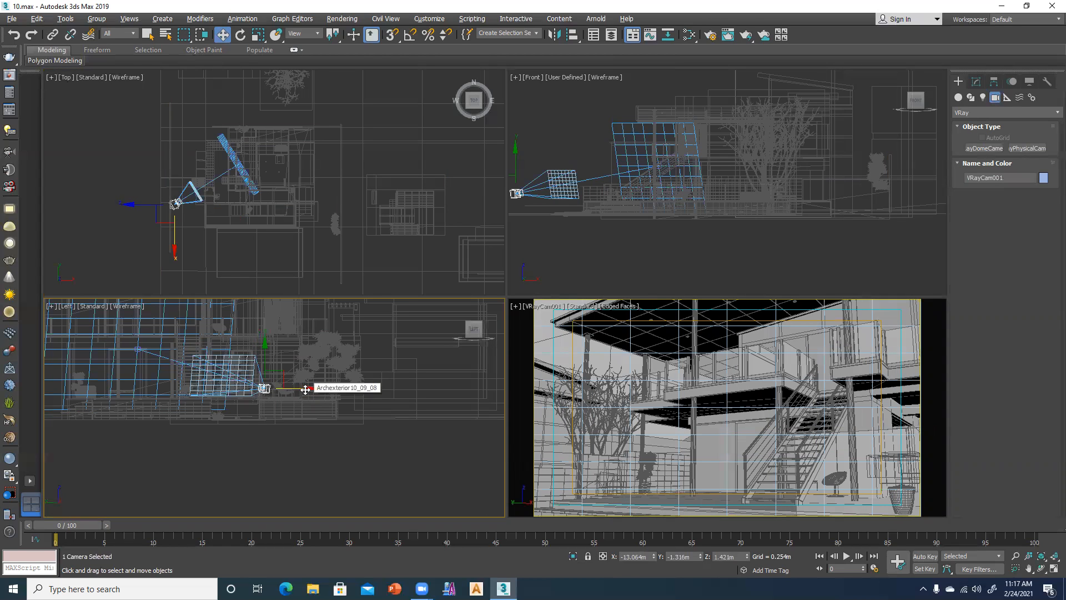
left_click_drag(266, 346, 265, 331)
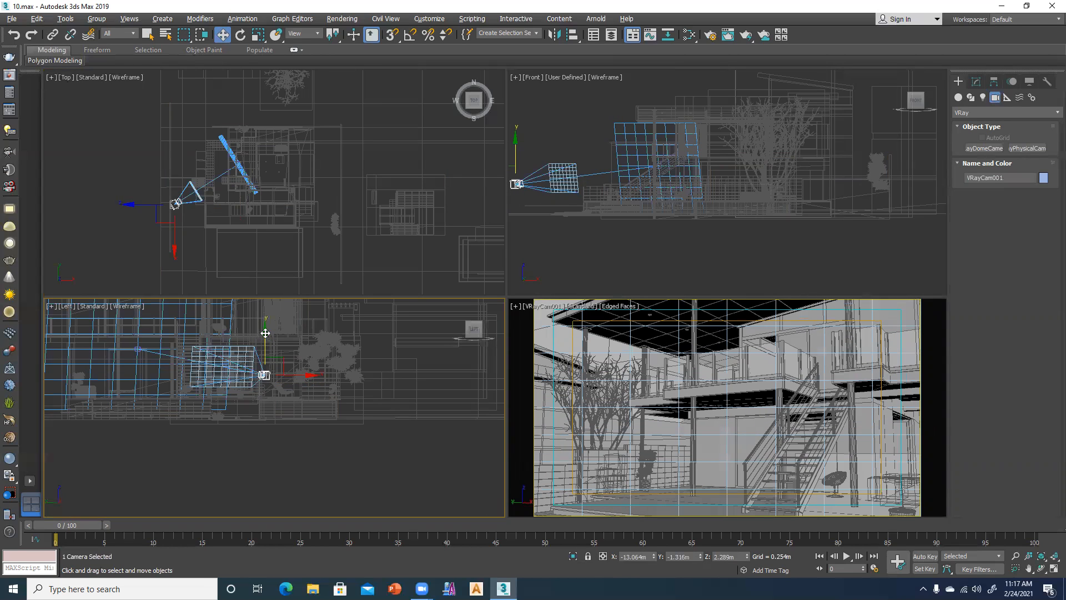
- Set the camera's position to X -12.5 m, Y -5.191 m and Z 2.036 m
left_click(639, 557)
type("-12.")
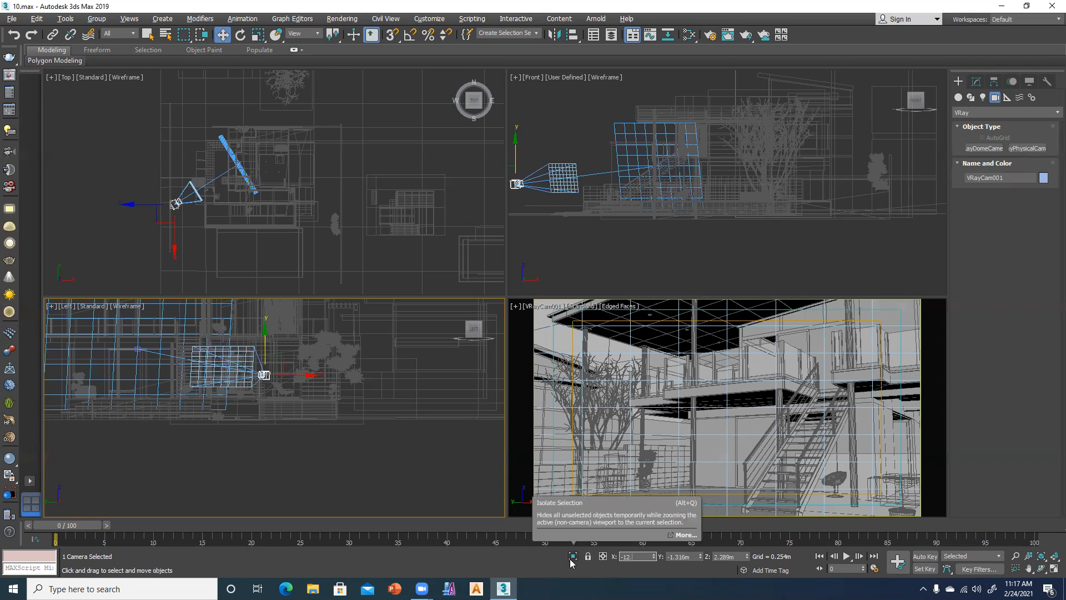
type("5")
key("Tab")
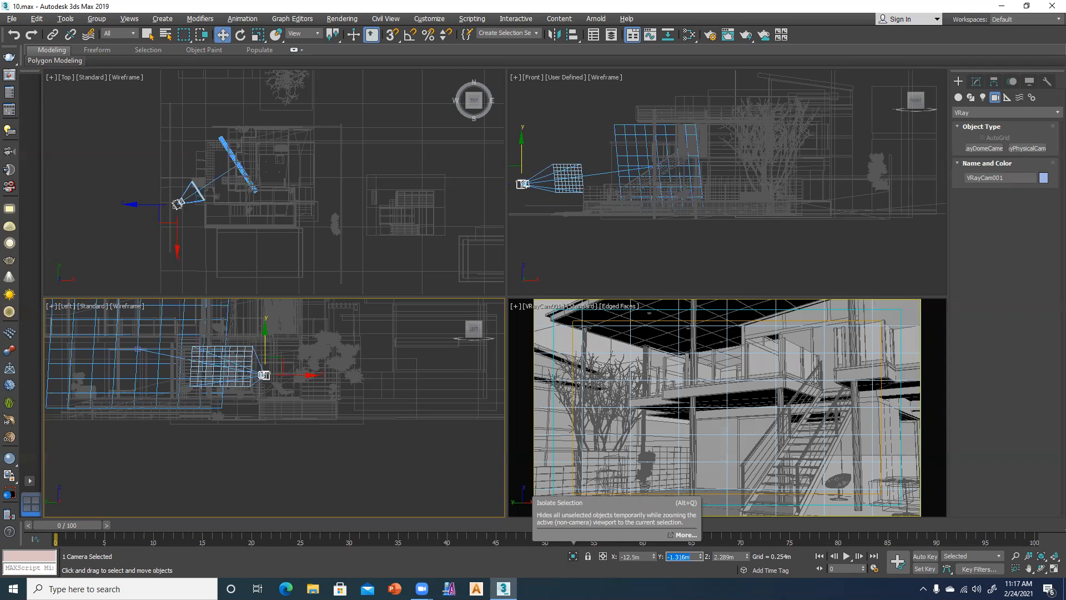
type("-5")
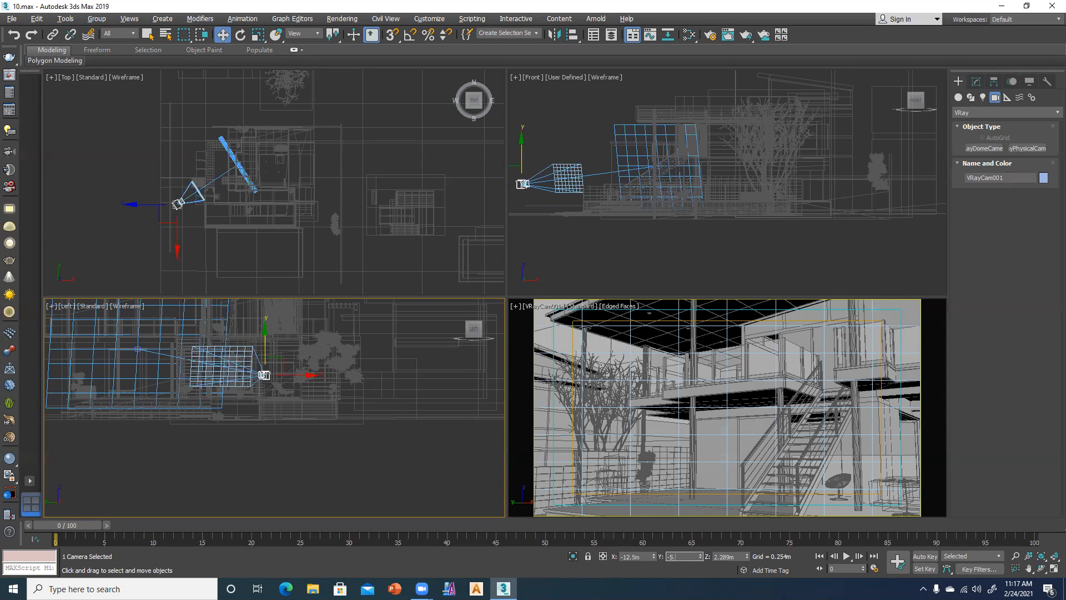
type(".191")
key("Tab")
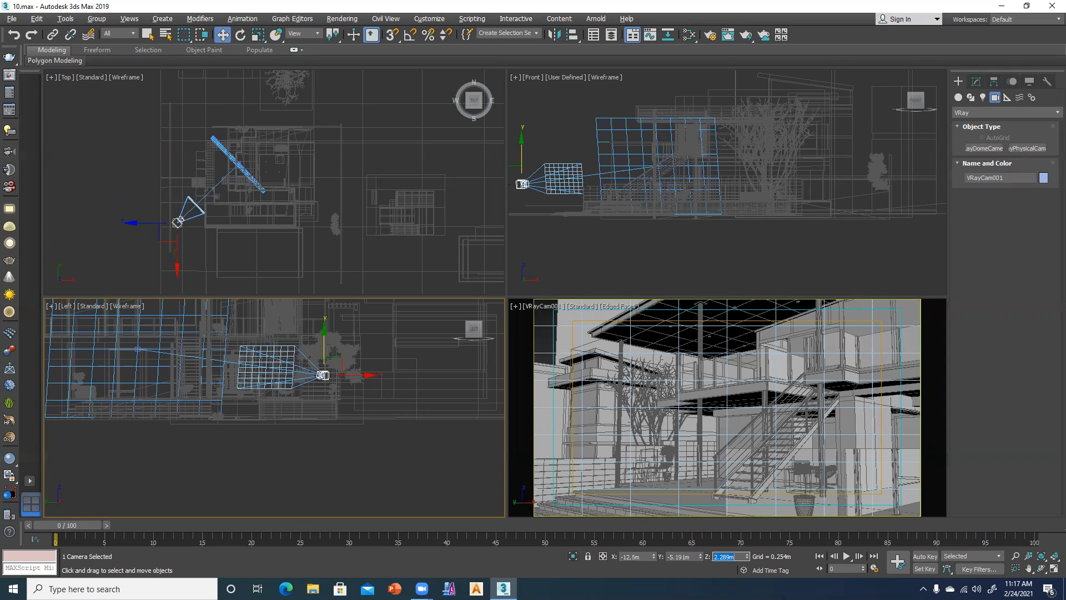
type("2.036")
key("Tab")
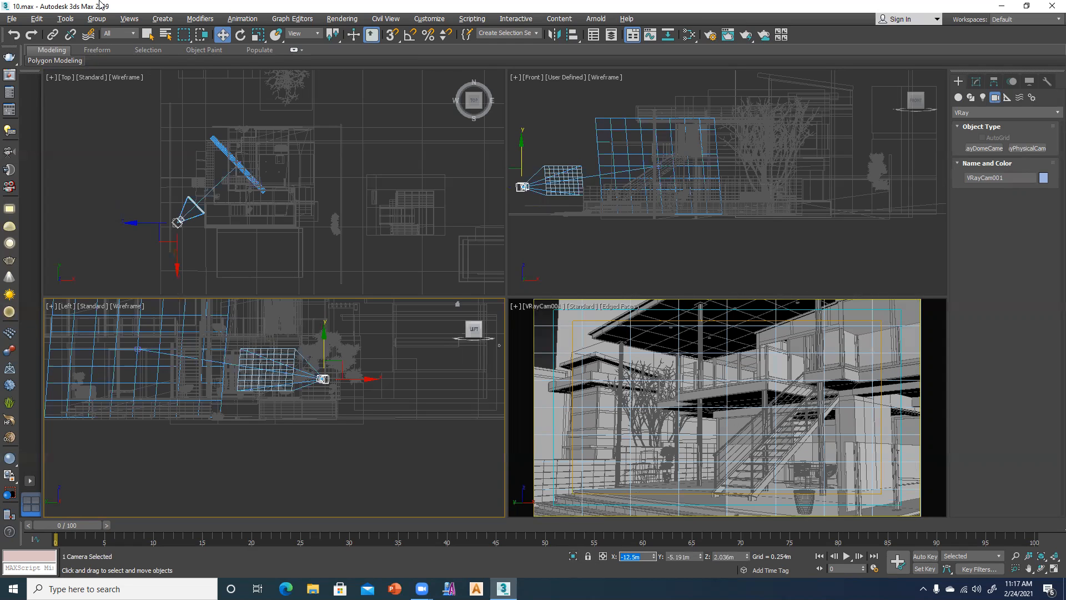
- Select the camera target and set its position to X -1.5 m, Y 1.191 m and Z 4.38 m
left_click(239, 161)
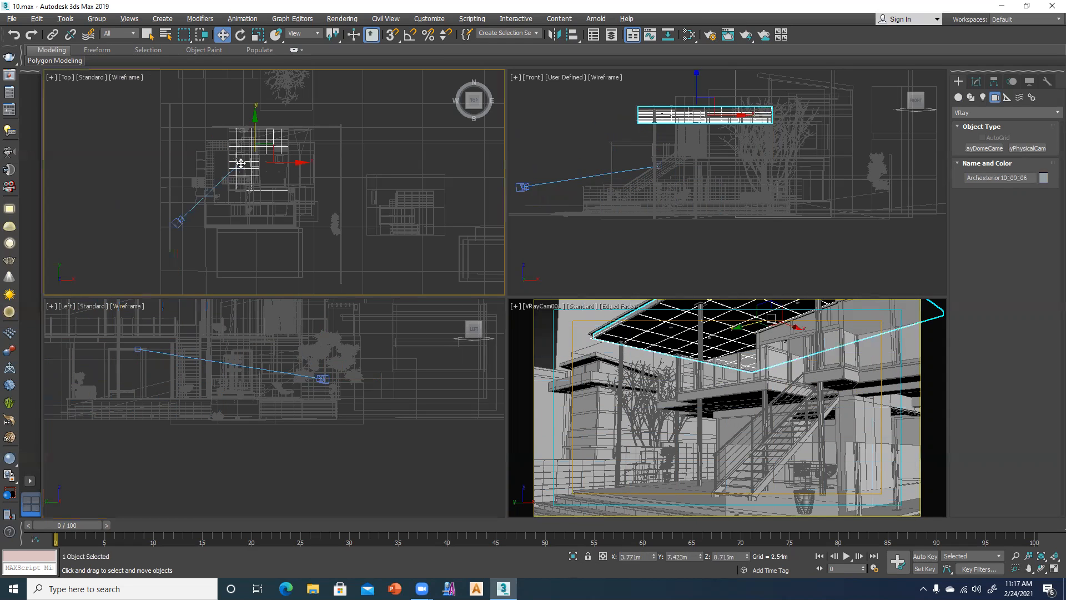
left_click(238, 164)
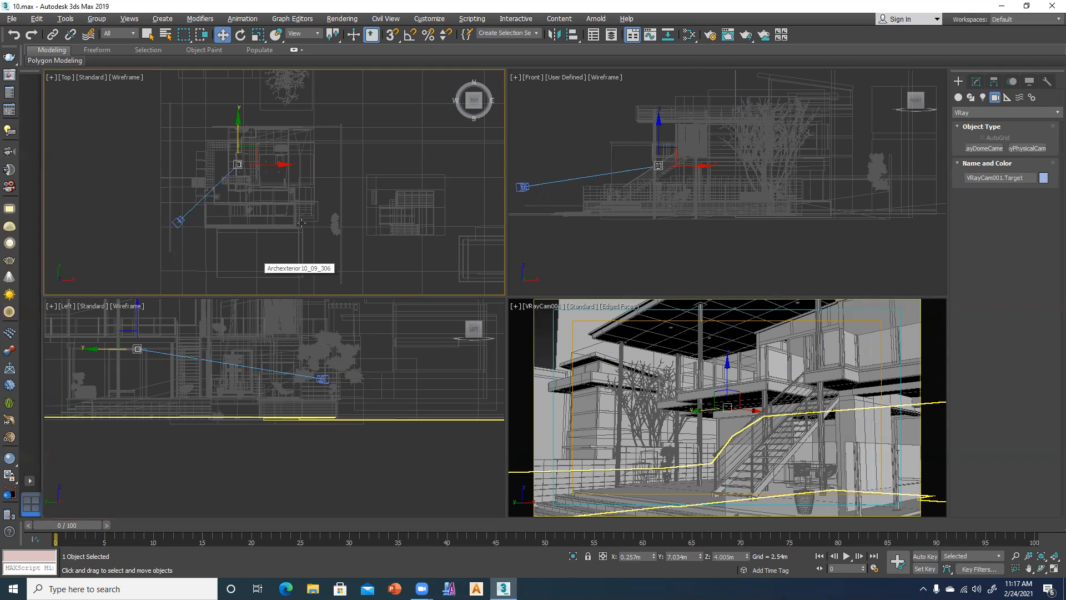
left_click(639, 557)
type("-")
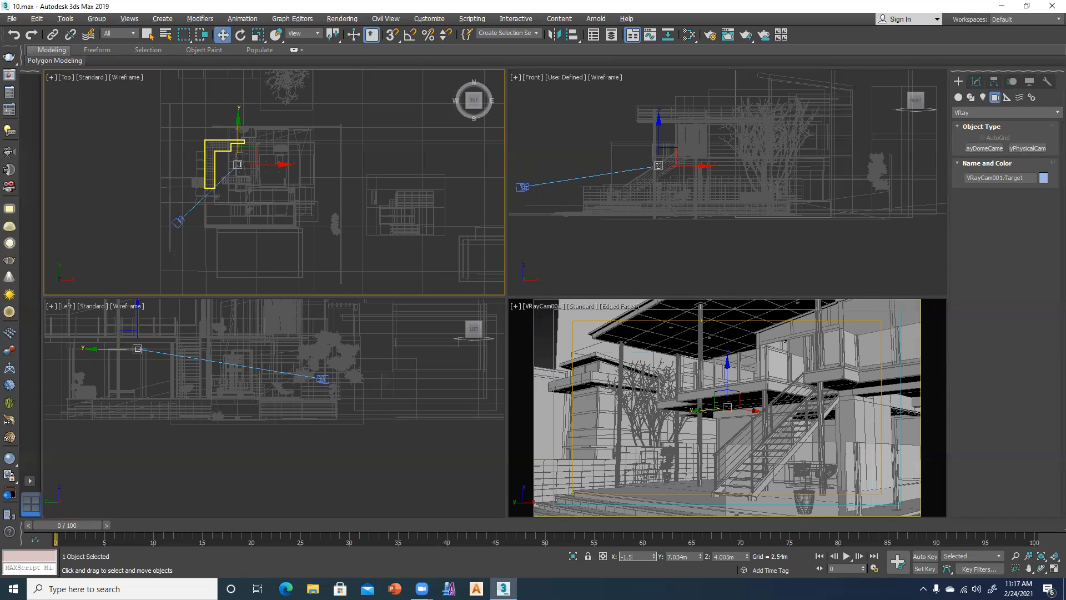
type("1.5")
key("Tab")
type("1.19")
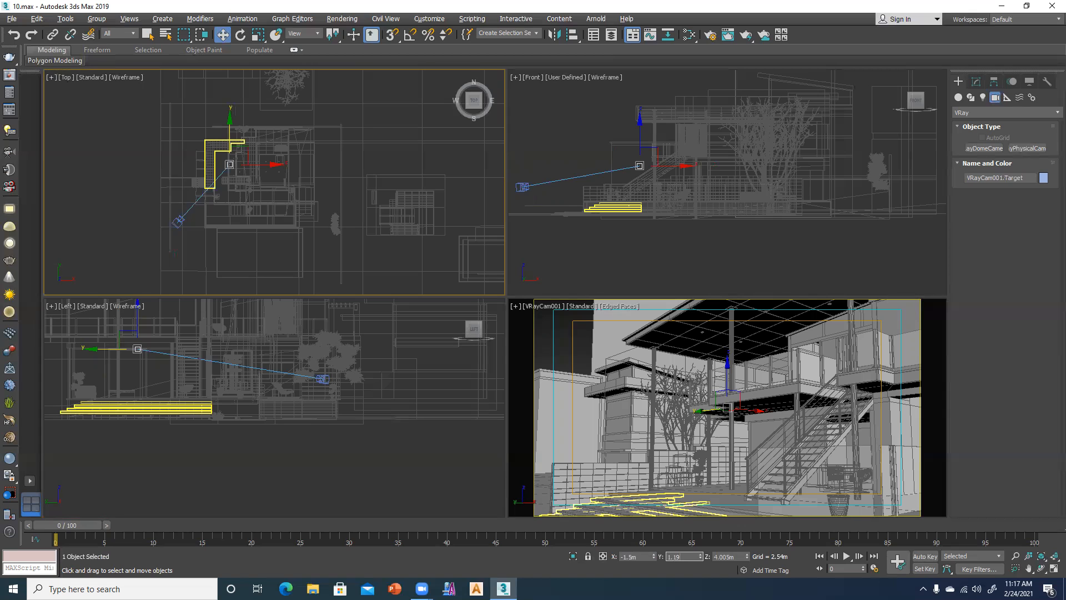
type("1m")
key("Tab")
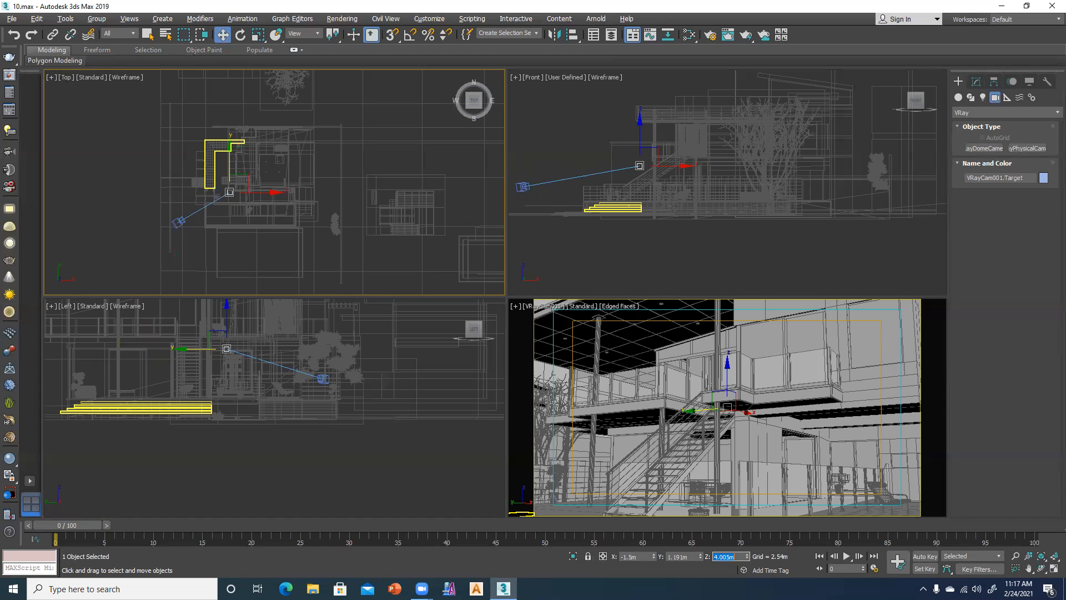
type("4")
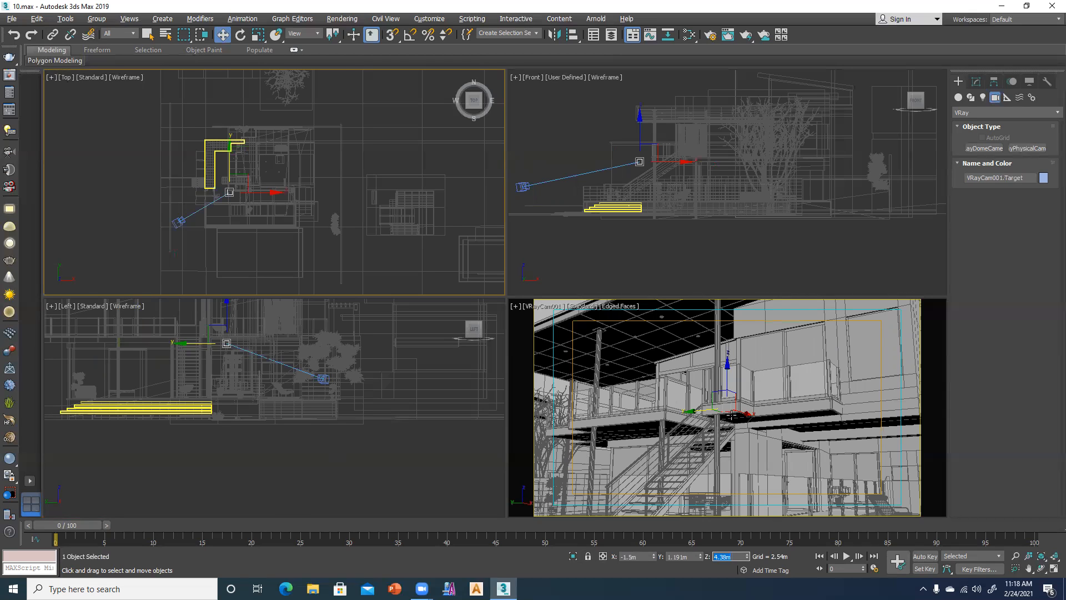
- Select the V-Ray camera and set its focal length to 25 mm in its modify parameters
left_click(977, 83)
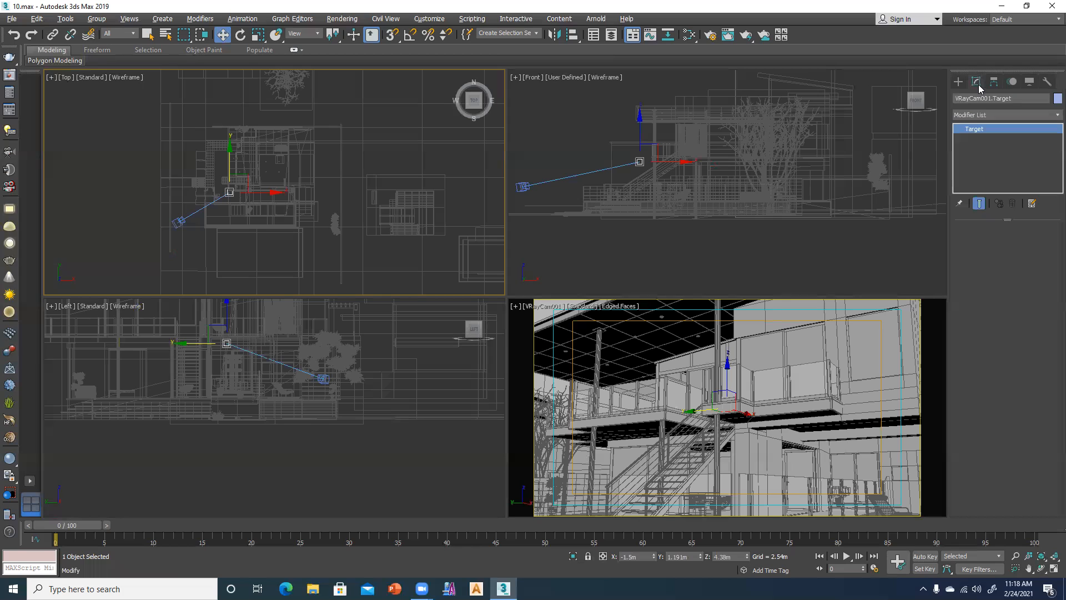
left_click(520, 188)
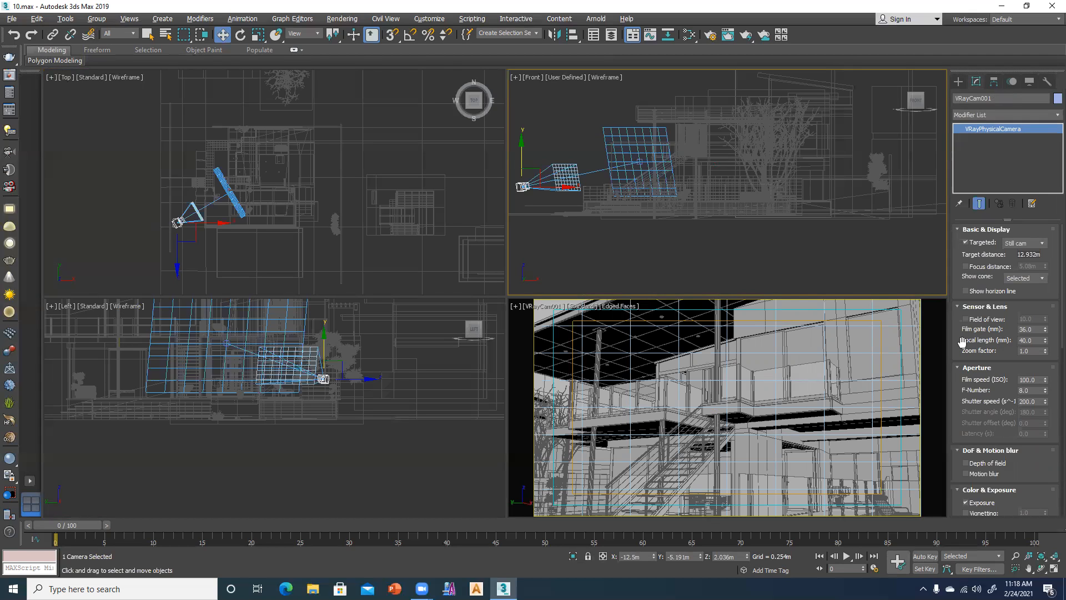
double_click(1019, 340)
type("25")
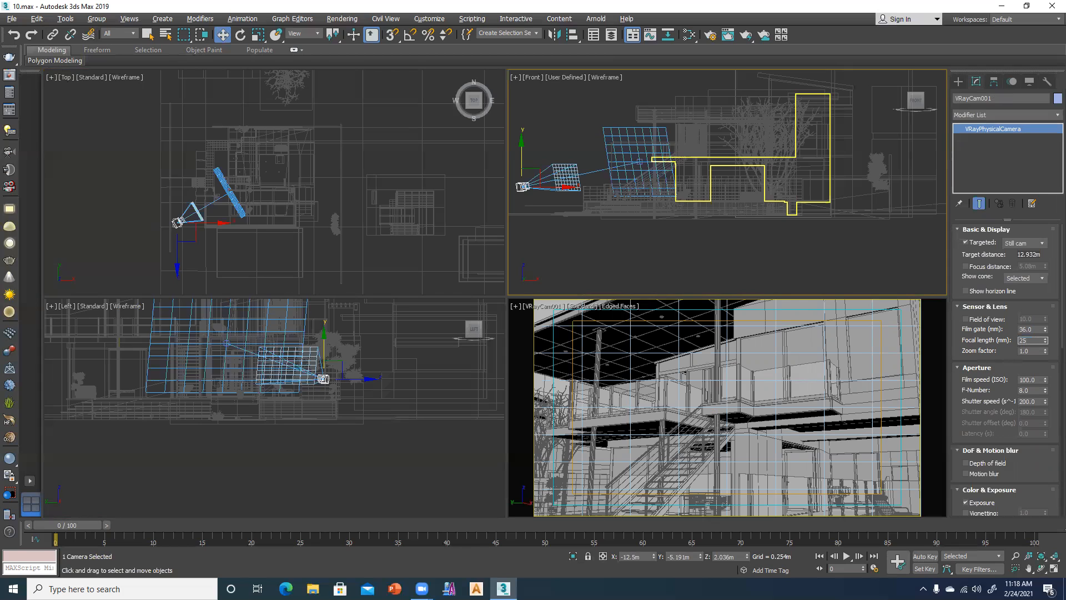
key("Return")
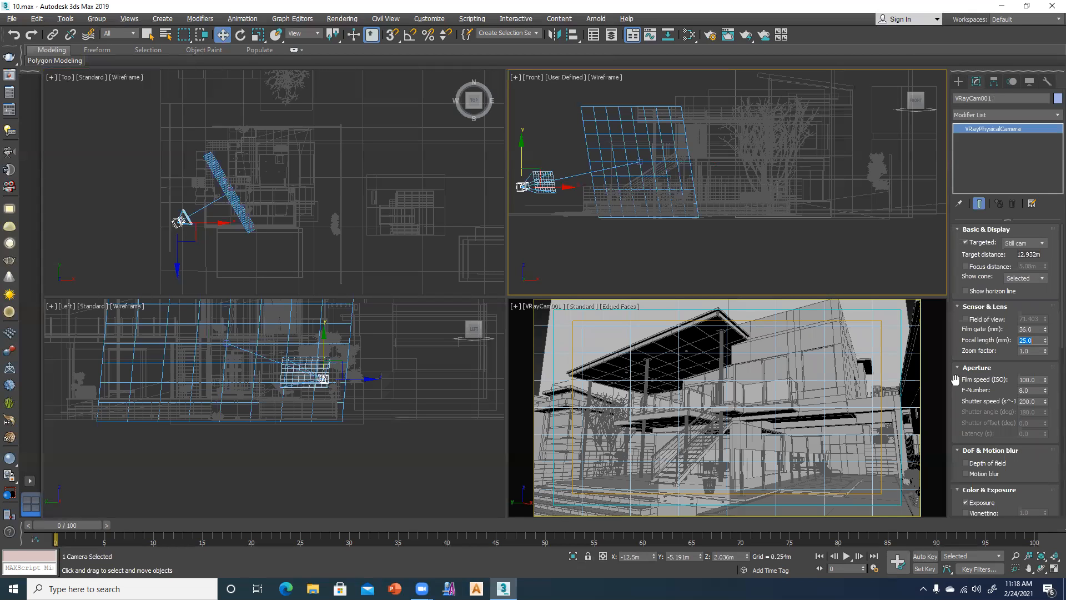
- Apply the guessed vertical tilt in the V-Ray camera's Tilt & Shift settings
left_click_drag(960, 415, 966, 253)
scroll(956, 439, "down", 2)
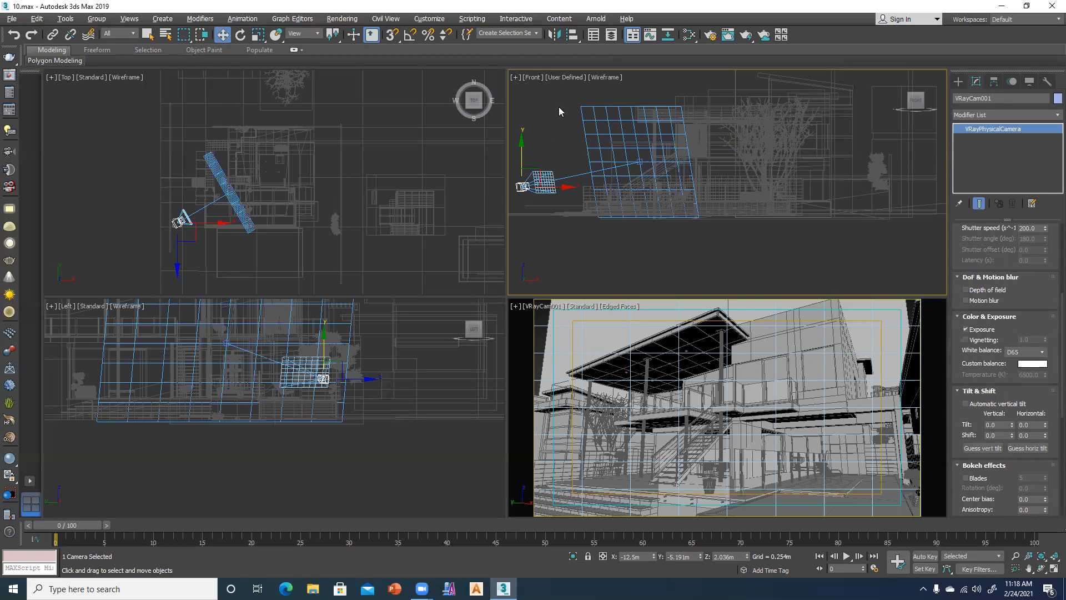
left_click(977, 450)
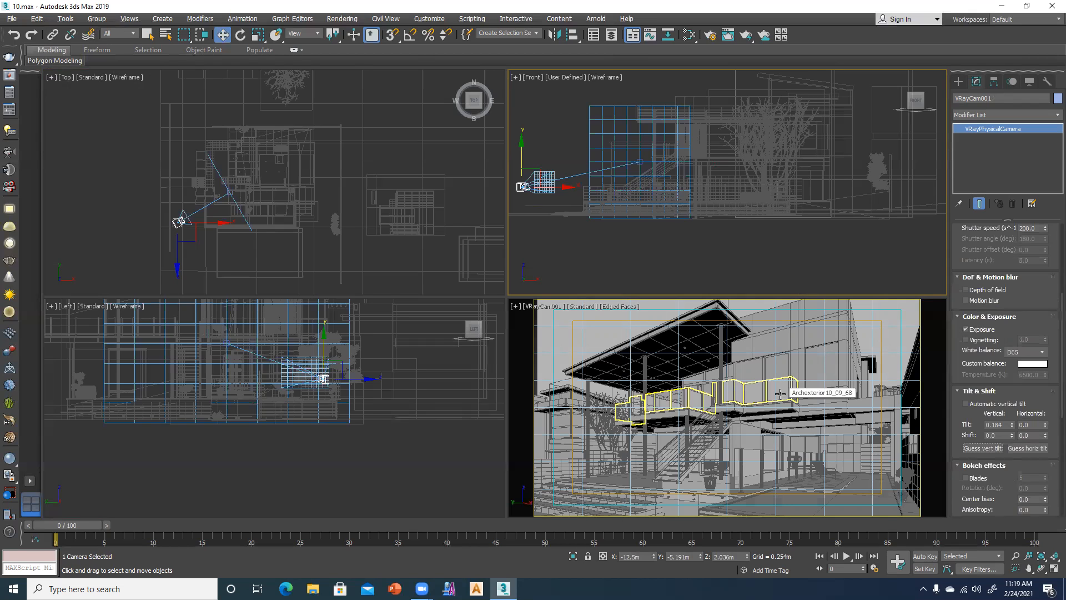
- Test-render the VRayCam001 view in the V-Ray frame buffer and close the buffer
left_click(557, 341)
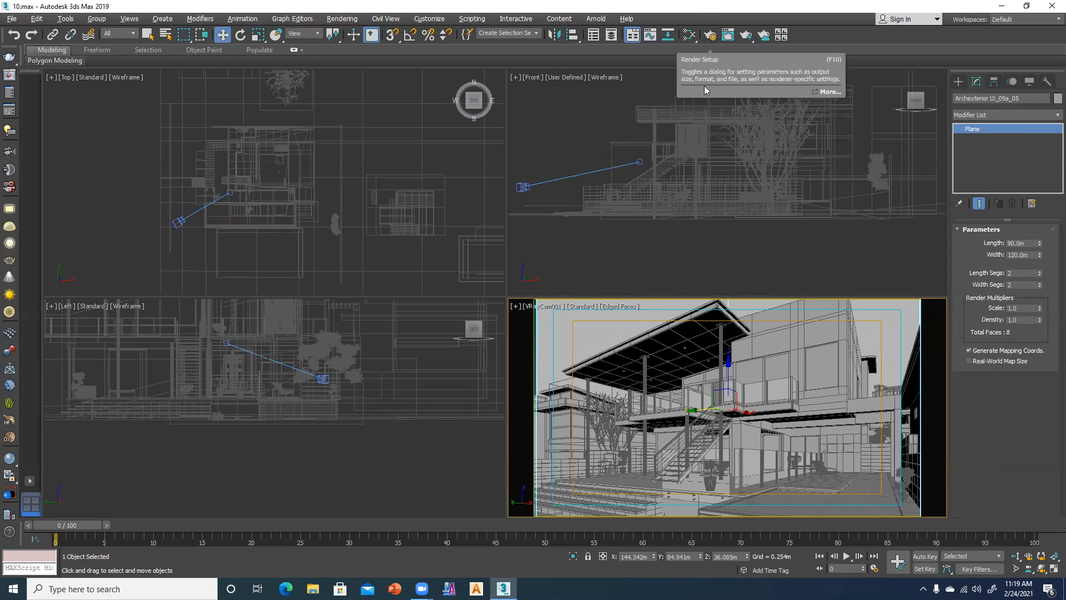
left_click(9, 75)
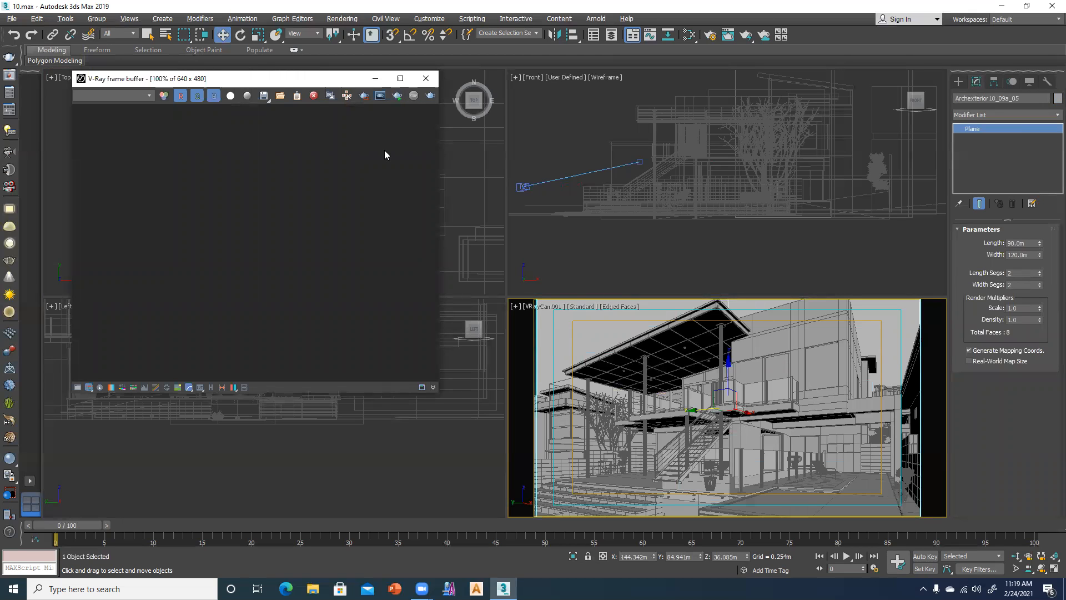
left_click(427, 97)
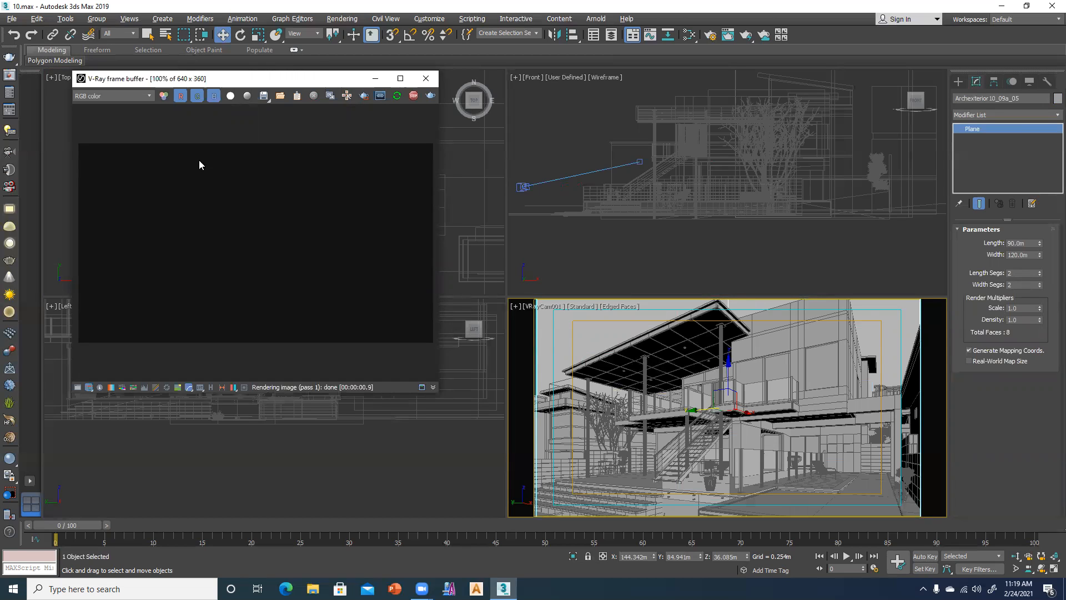
left_click(426, 79)
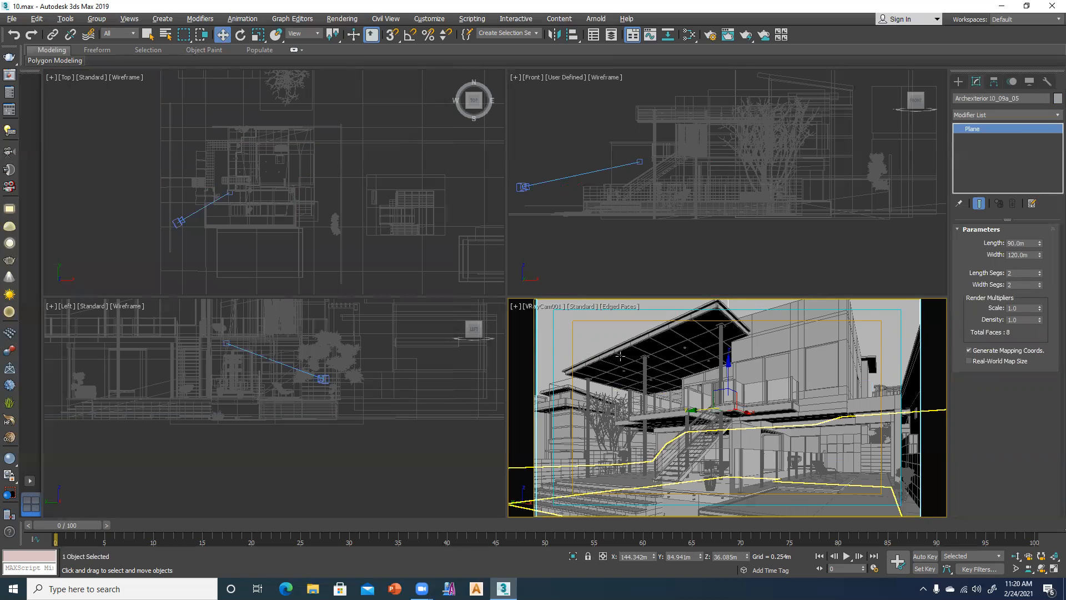
- Select the V-Ray camera in the Top view and run a production render of that view from Render Setup
left_click(656, 353)
left_click(179, 222)
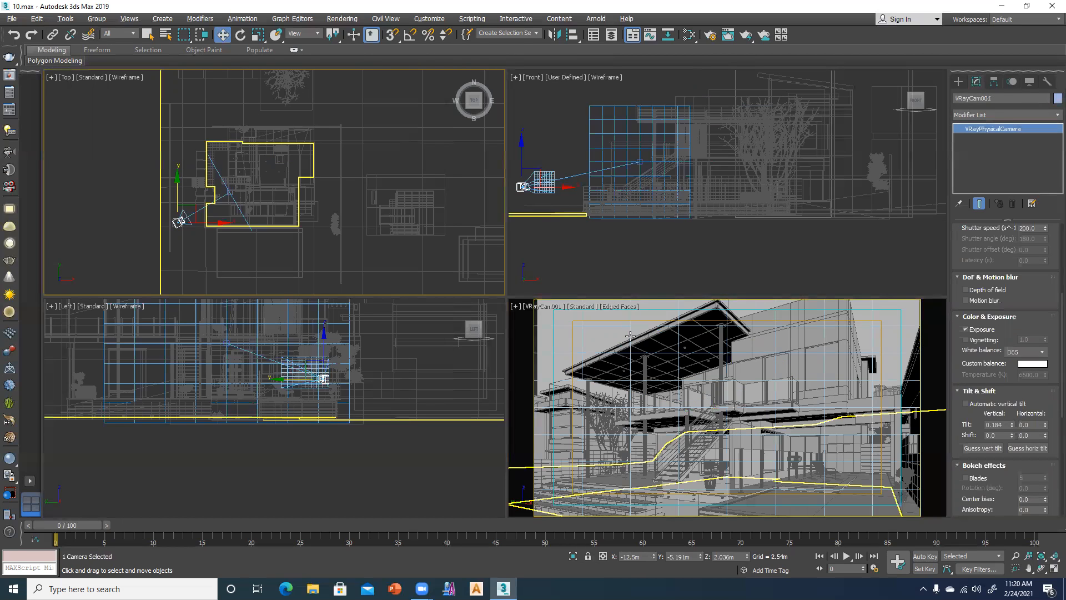
left_click(710, 34)
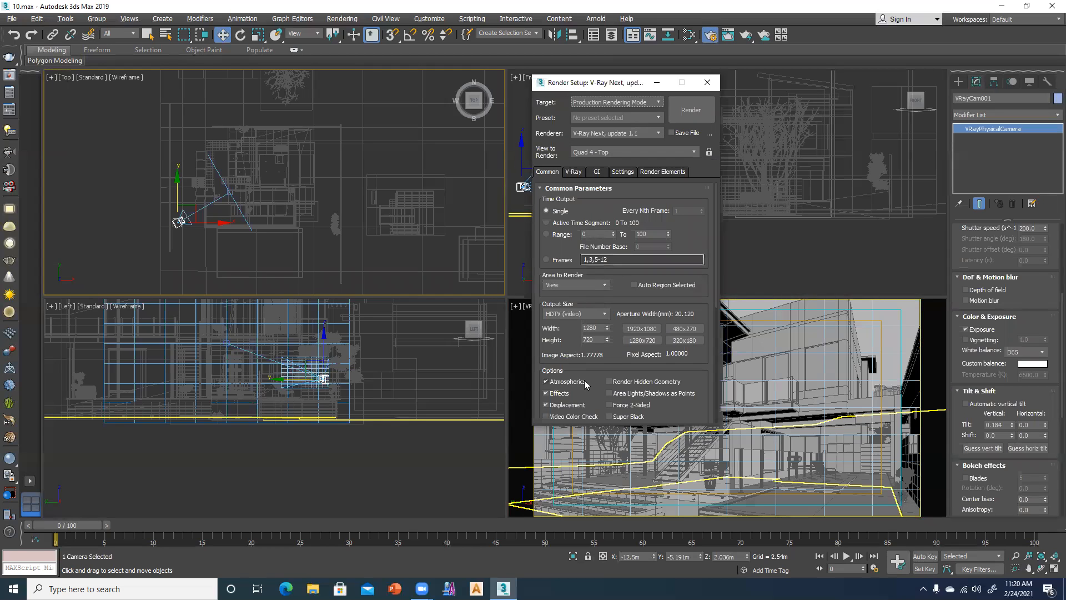
left_click(694, 111)
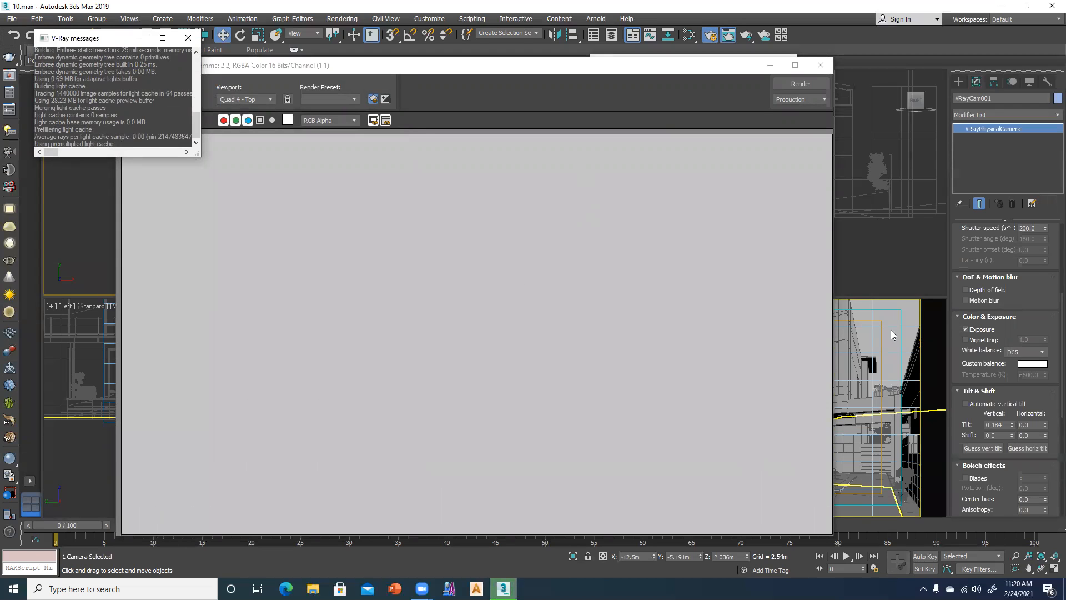
- Test-render the VRayCam001 view, close the rendered frame and lock the render output to that camera view
left_click(897, 308)
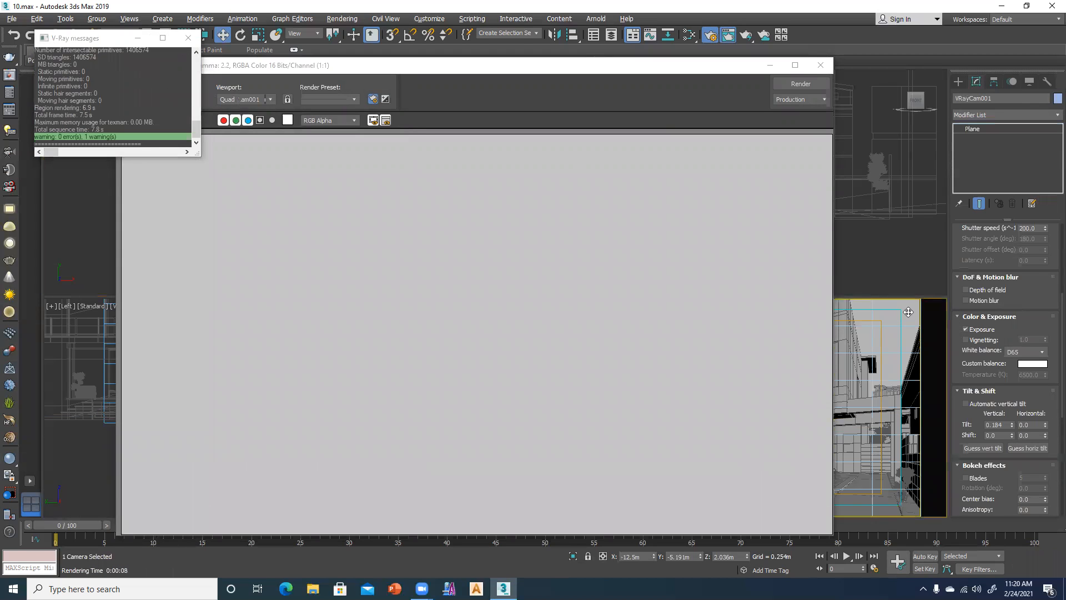
left_click(790, 85)
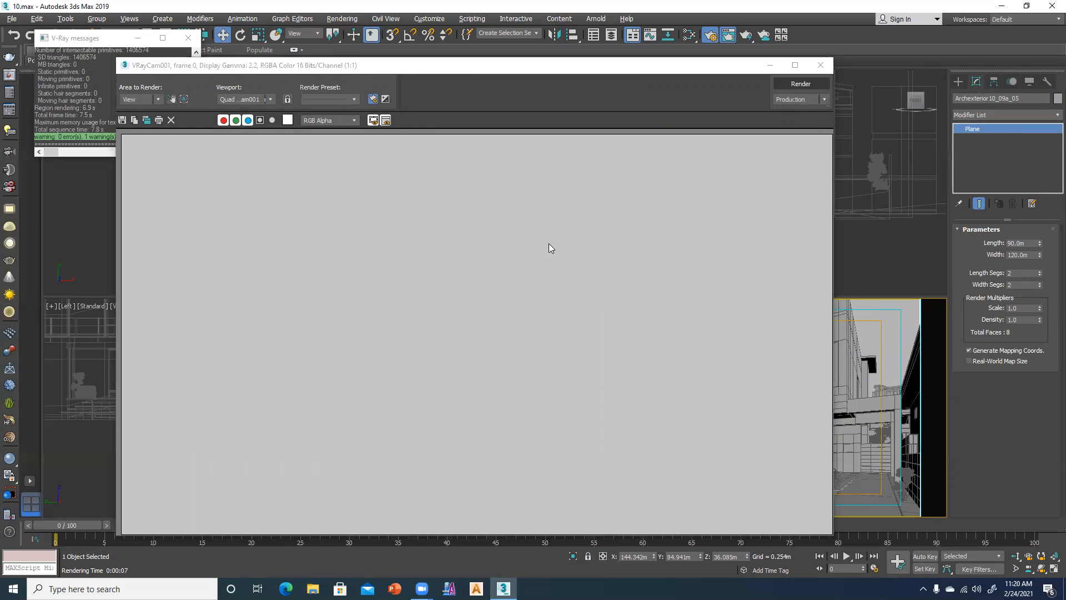
left_click(820, 65)
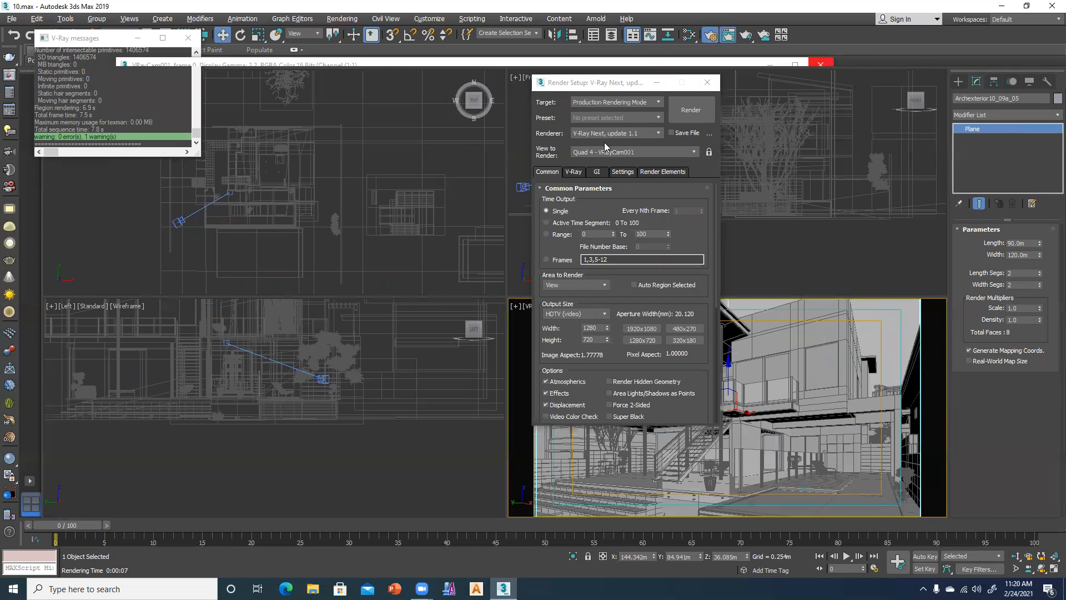
left_click(710, 153)
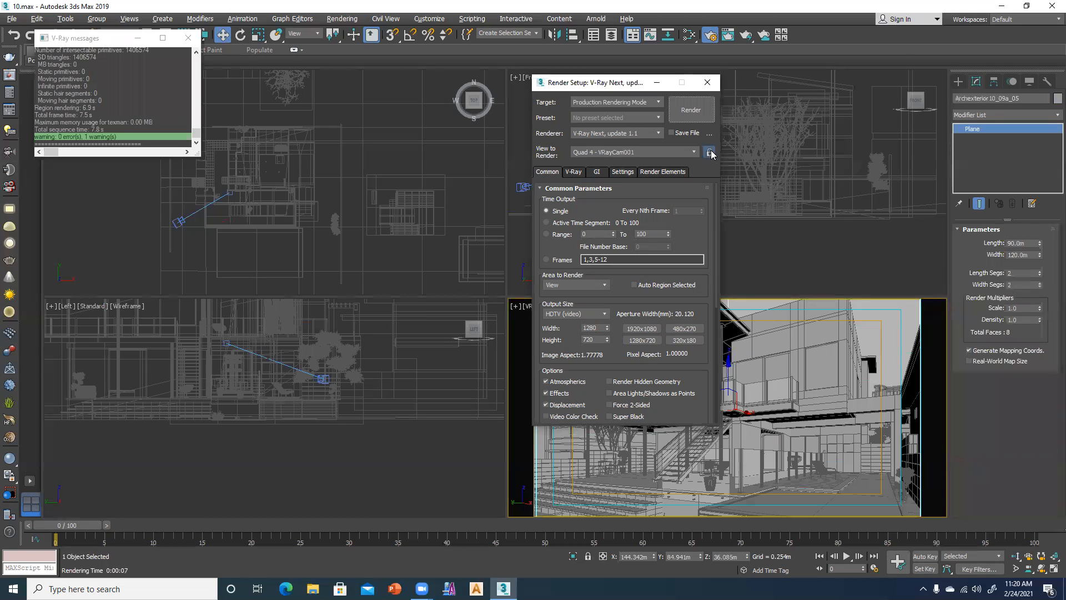
- Clear the VRaySky map from the GI environment in the V-Ray render settings and close the V-Ray messages window
left_click(571, 173)
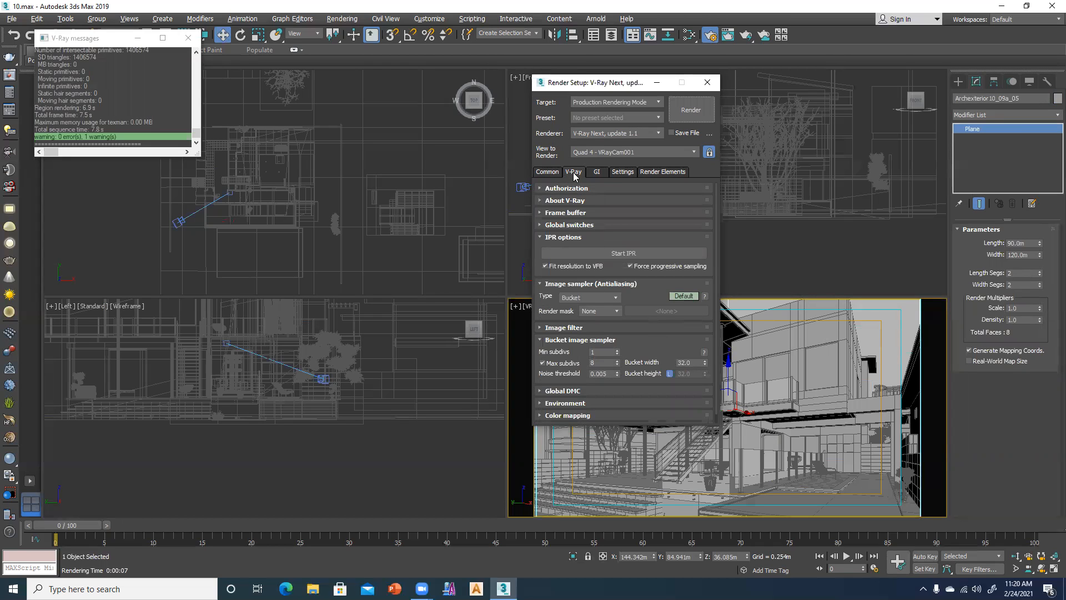
scroll(666, 345, "down", 1)
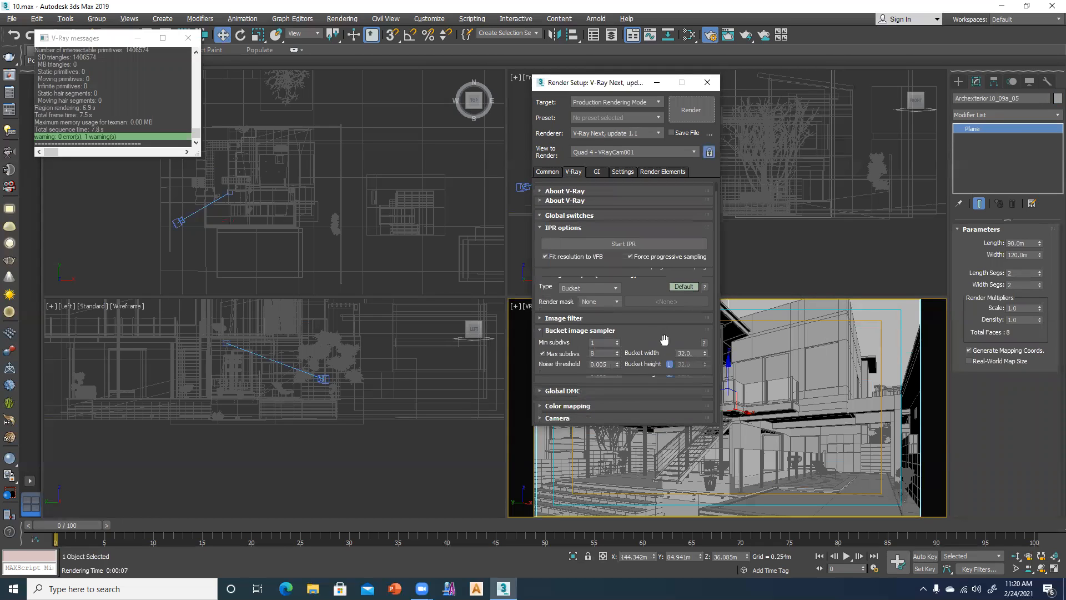
left_click(567, 393)
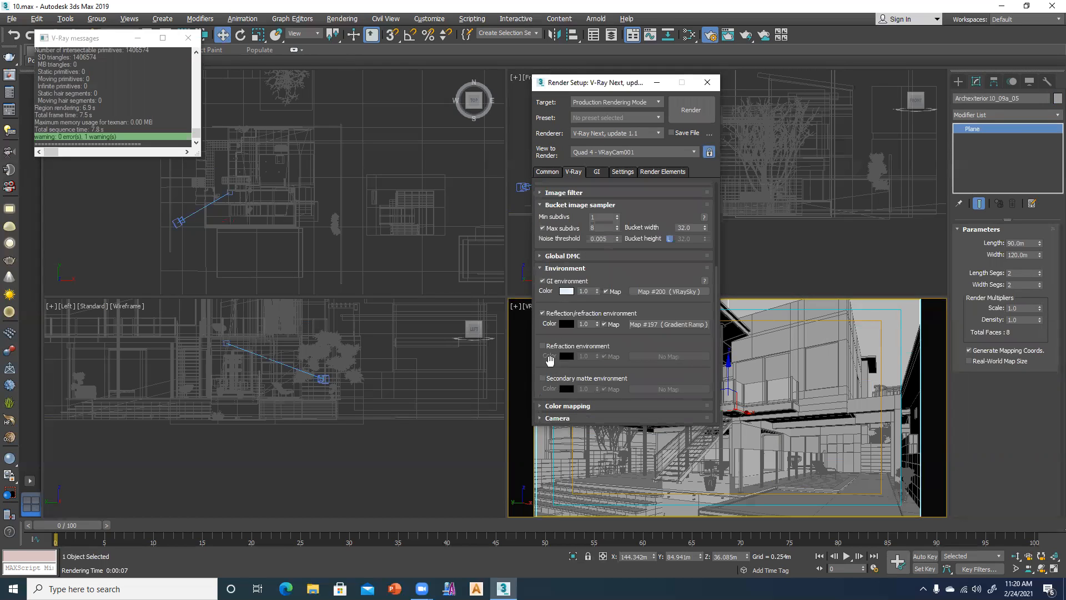
right_click(662, 296)
left_click(687, 323)
left_click(187, 38)
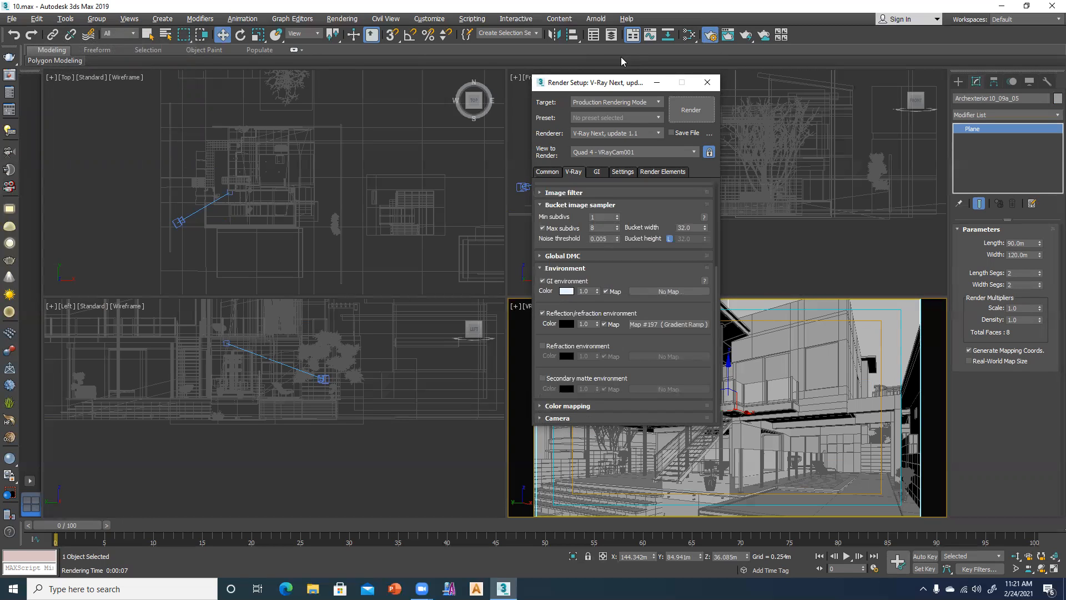
- Open the Slate Material Editor beside Render Setup and show the parameters of the existing VRayLightMtl with the sky_background bitmap
left_click_drag(633, 92, 685, 125)
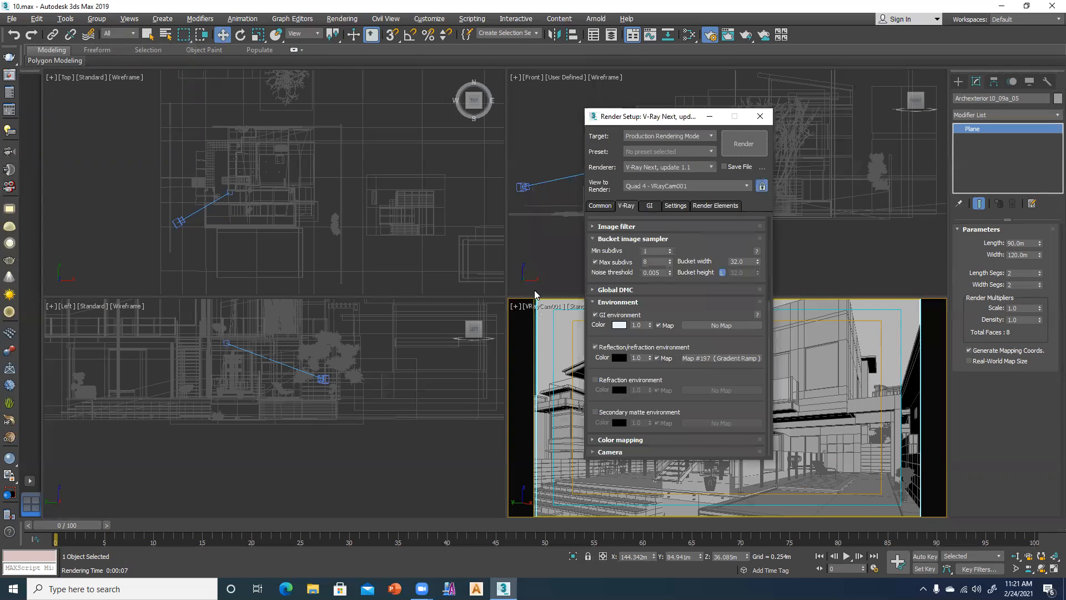
key("m")
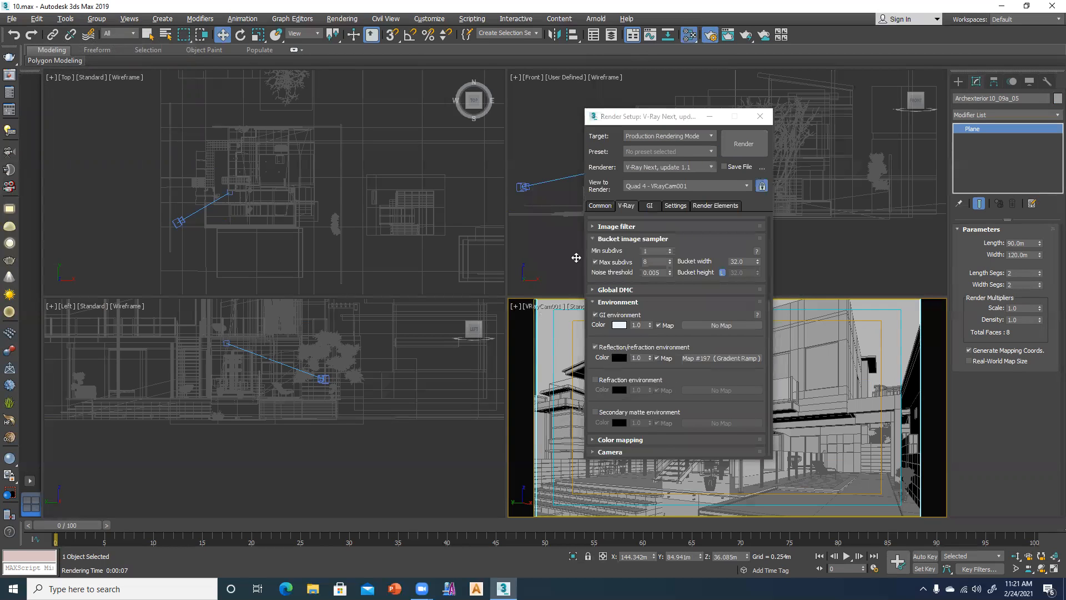
left_click(687, 35)
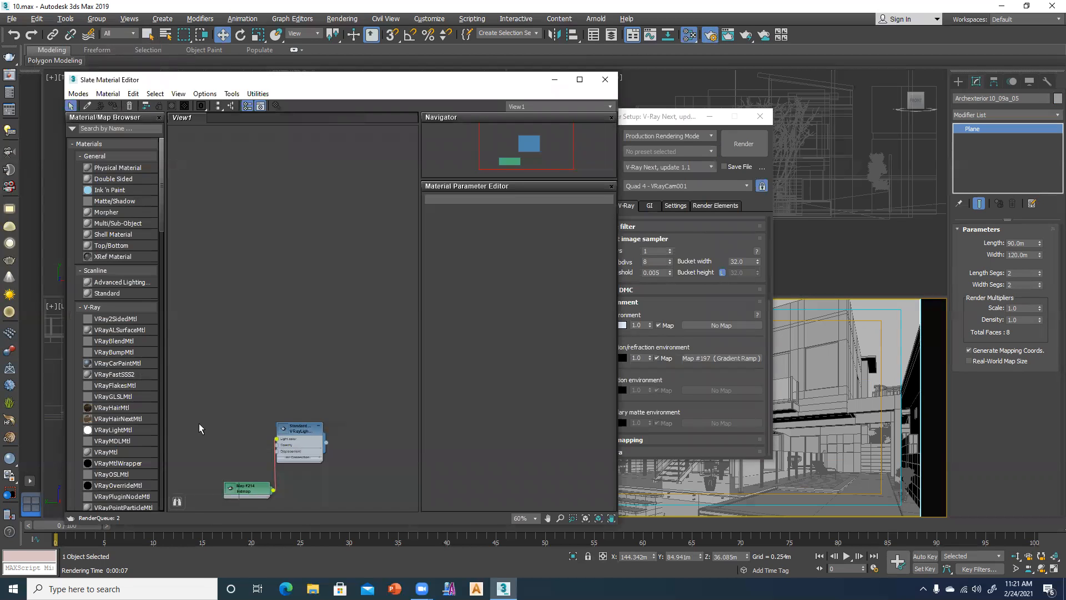
left_click_drag(194, 398, 385, 512)
left_click(283, 352)
double_click(302, 431)
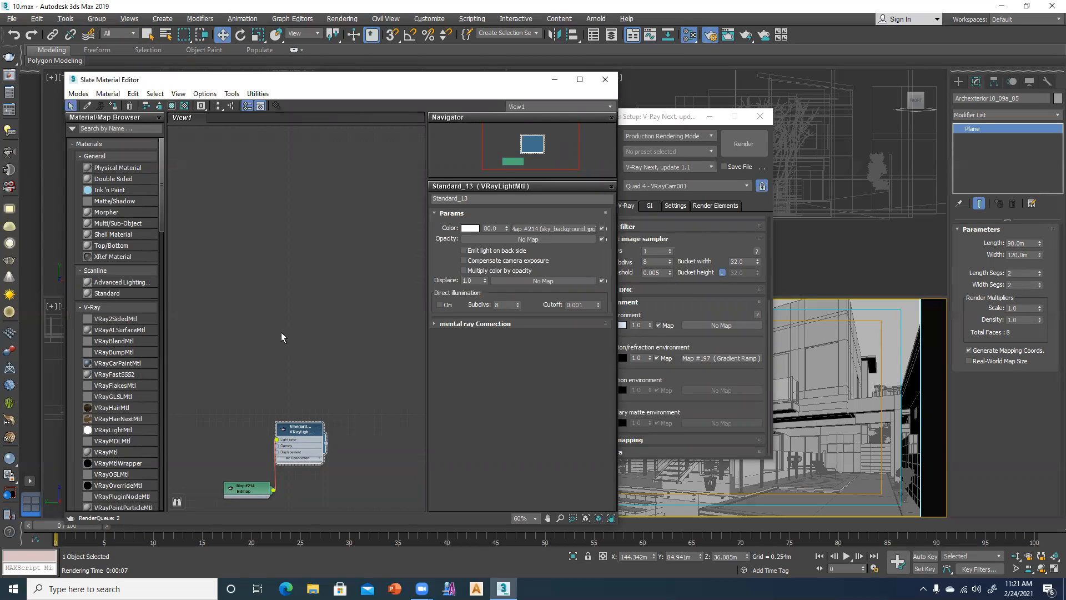
left_click(282, 305)
- Add a standalone VRaySky map node to the material view and show its parameters
left_click_drag(163, 192, 161, 426)
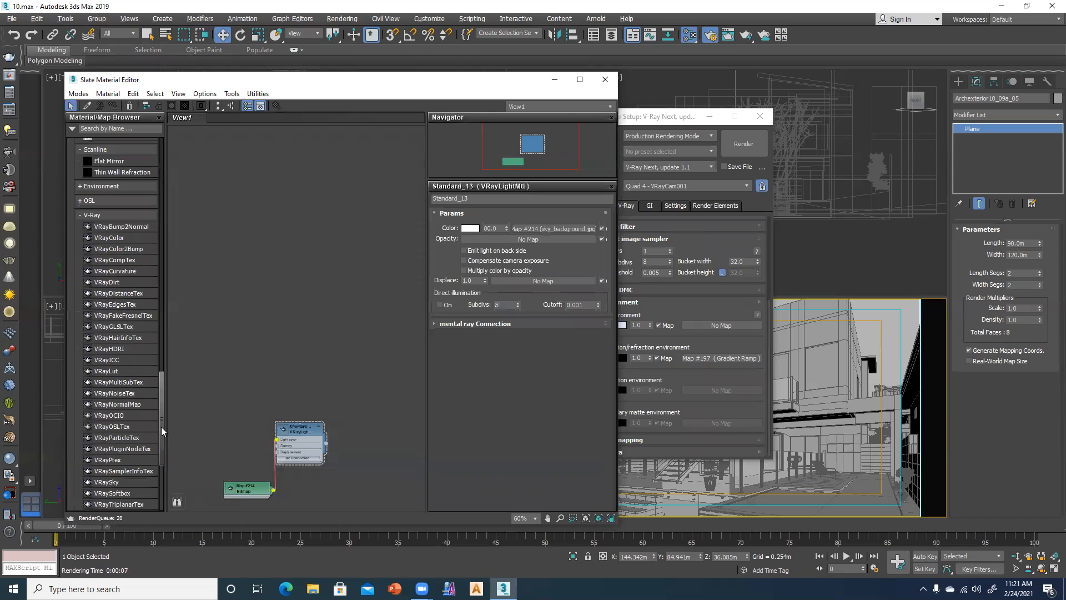
left_click_drag(108, 480, 366, 232)
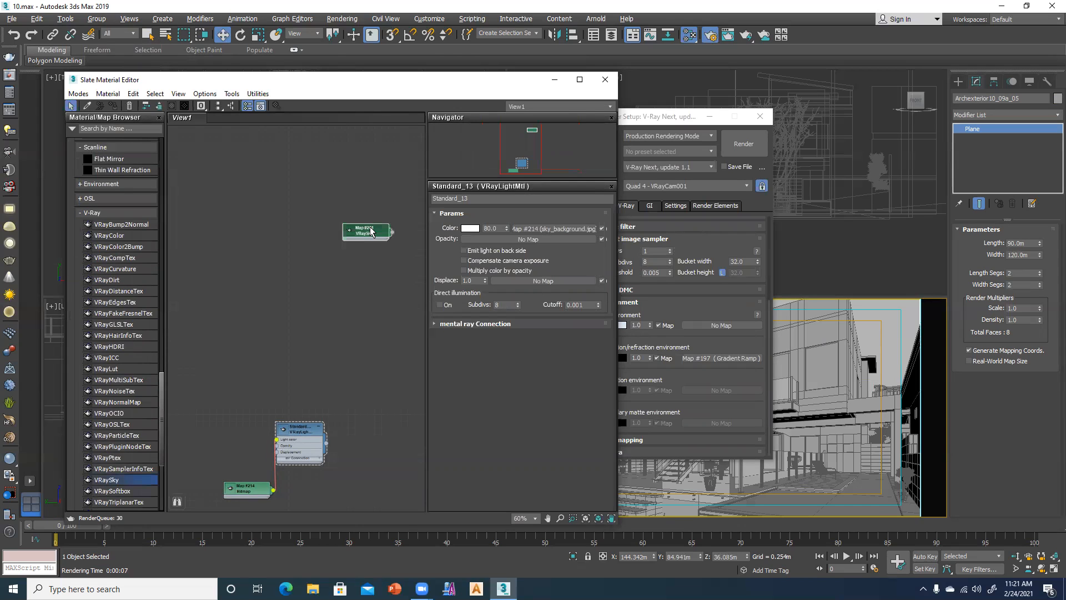
double_click(371, 232)
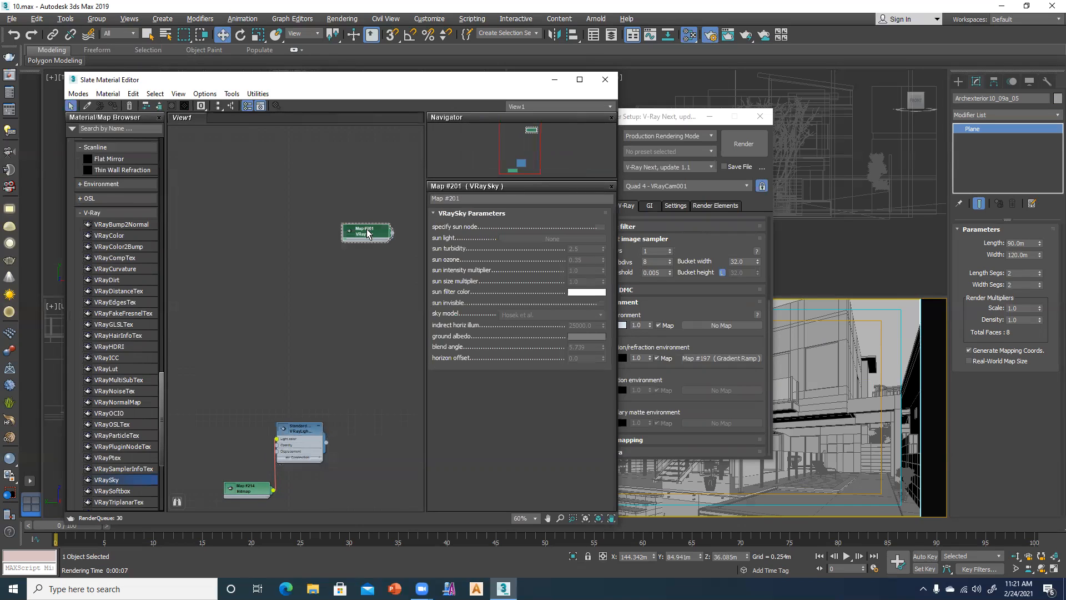
left_click_drag(367, 233, 300, 239)
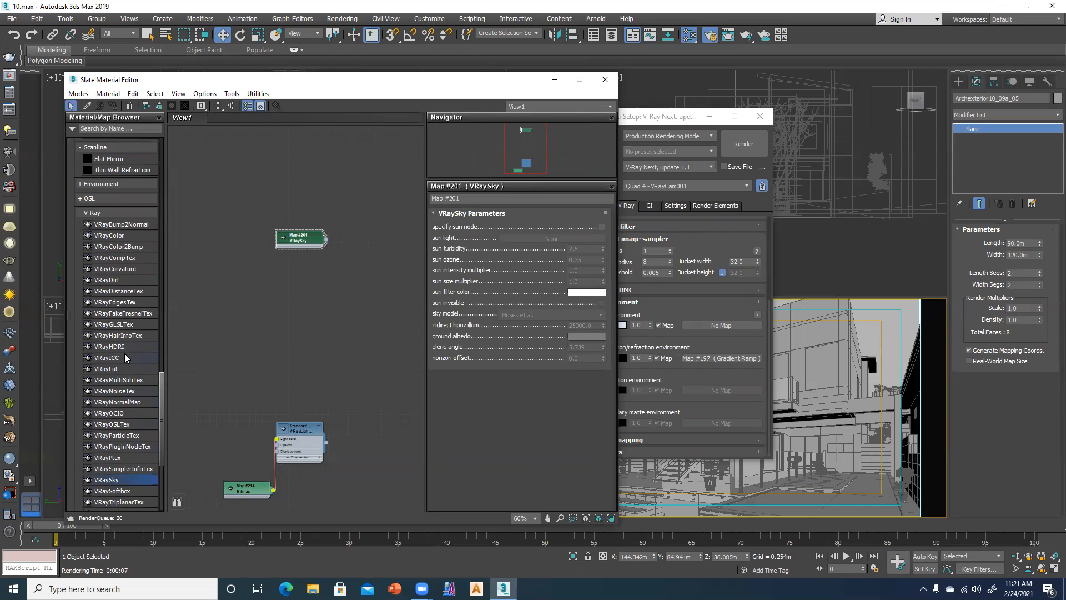
- Add a new VRayLightMtl node to the material view and delete the unconnected VRaySky node
scroll(117, 344, "up", 10)
scroll(116, 274, "up", 15)
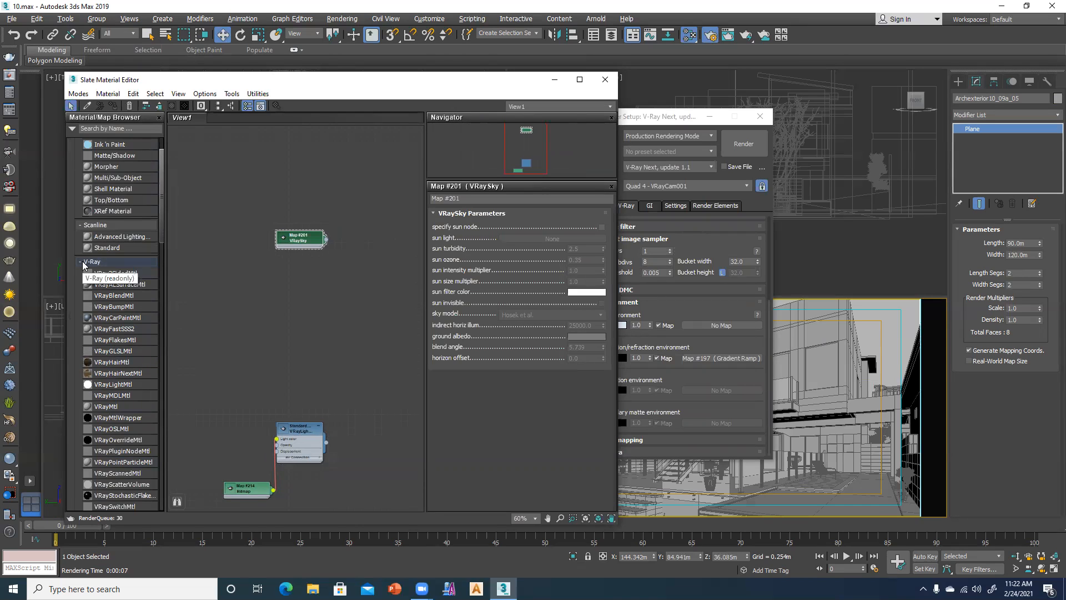
left_click(113, 397)
left_click_drag(114, 384, 373, 254)
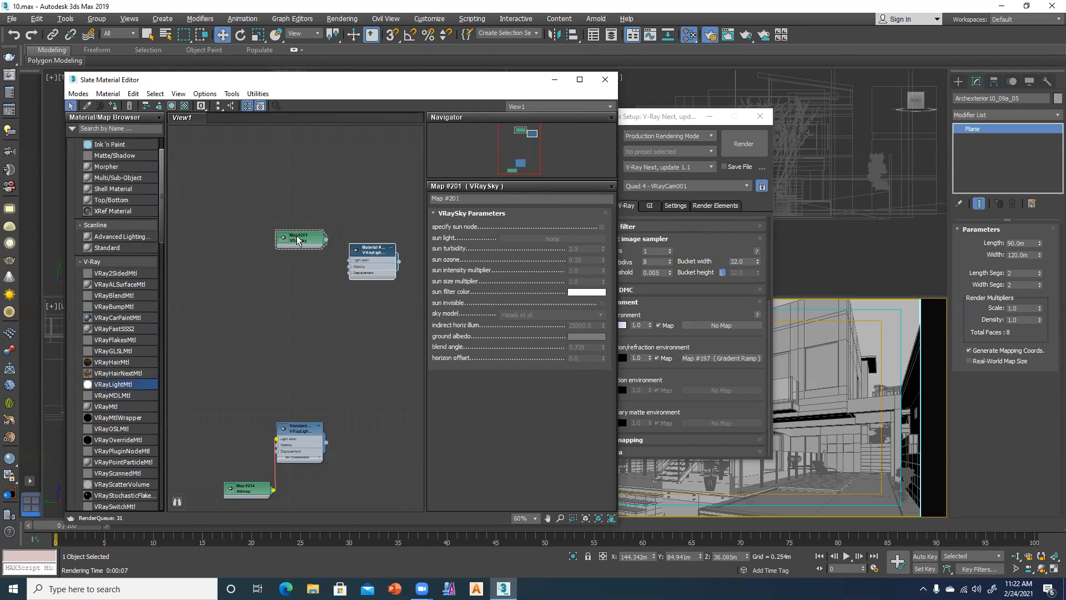
left_click_drag(298, 240, 293, 243)
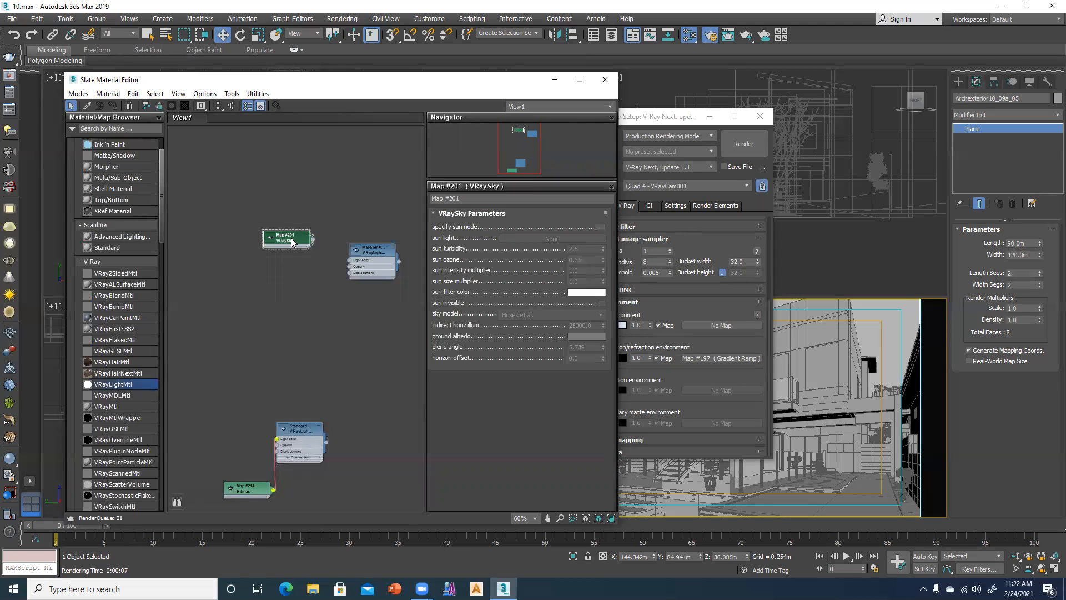
key("Delete")
- Assign a VRaySky map to the color slot of the new VRayLightMtl and place the map node beside the material
double_click(371, 251)
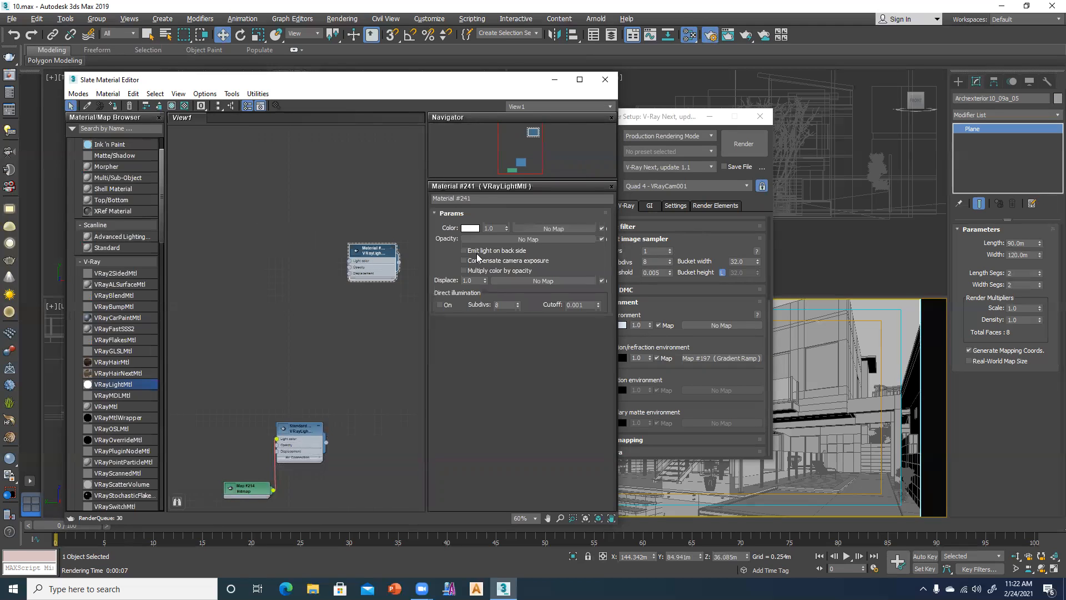
left_click(558, 229)
scroll(494, 356, "down", 3)
scroll(492, 356, "down", 12)
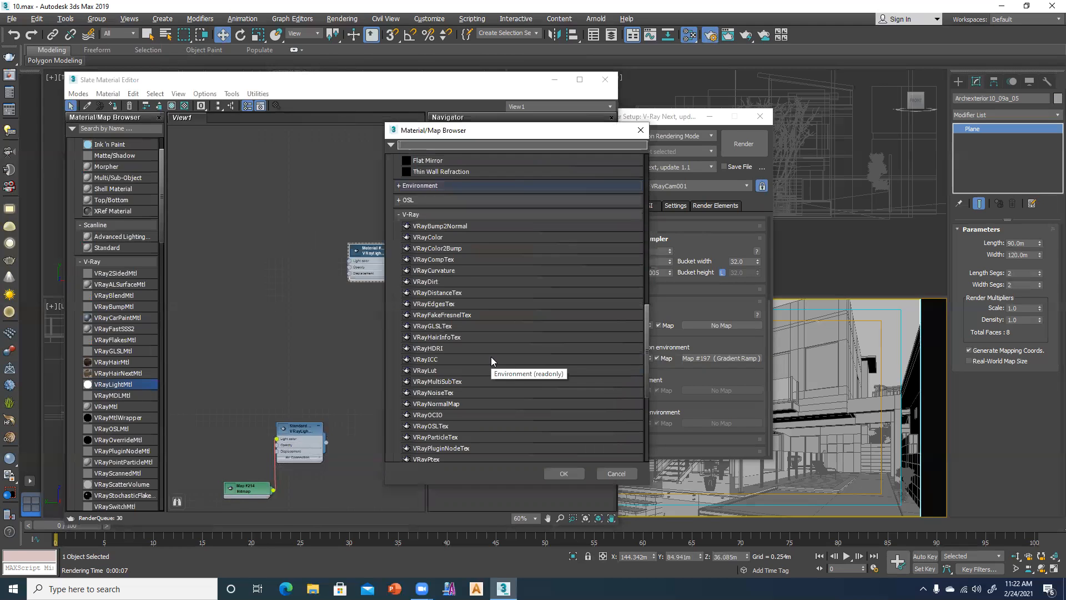
scroll(490, 356, "down", 3)
double_click(427, 429)
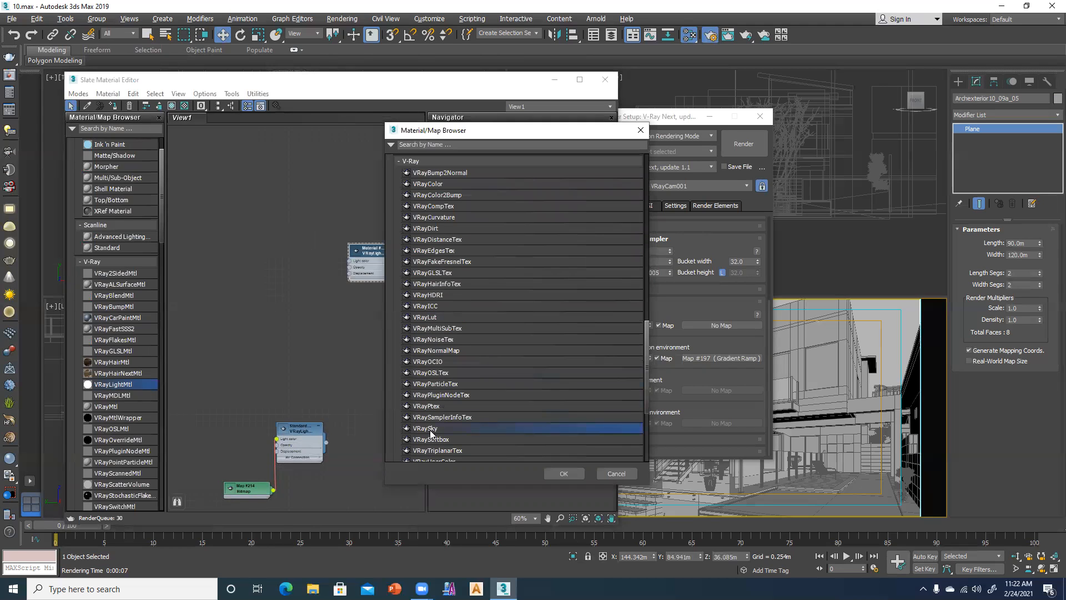
left_click_drag(297, 262, 289, 295)
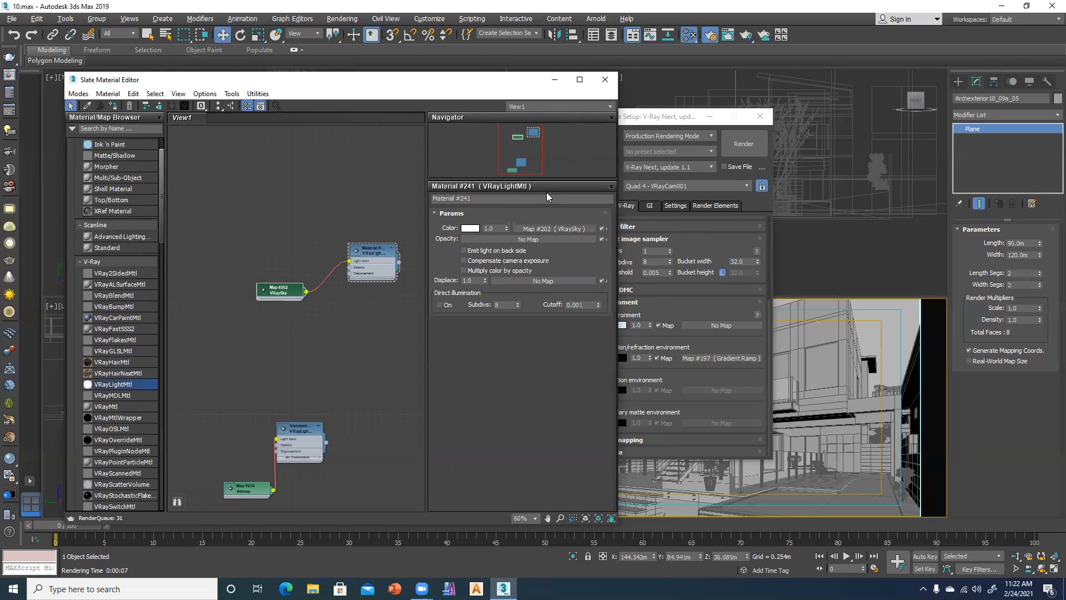
- Examine the background and environment map settings in Environment and Effects
key("8")
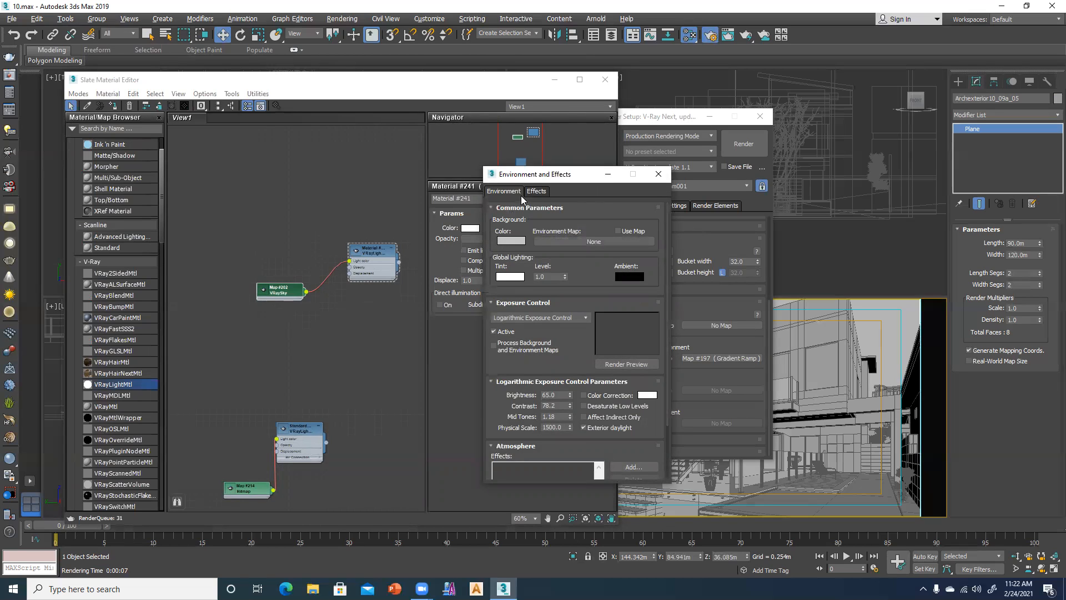
left_click_drag(562, 182, 452, 202)
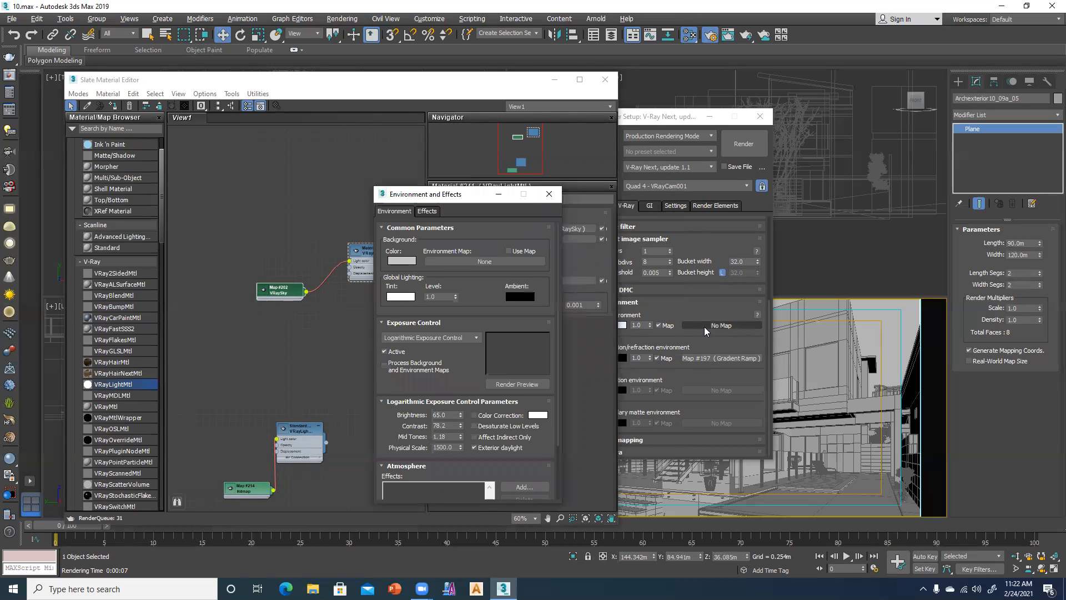
left_click_drag(309, 289, 295, 284)
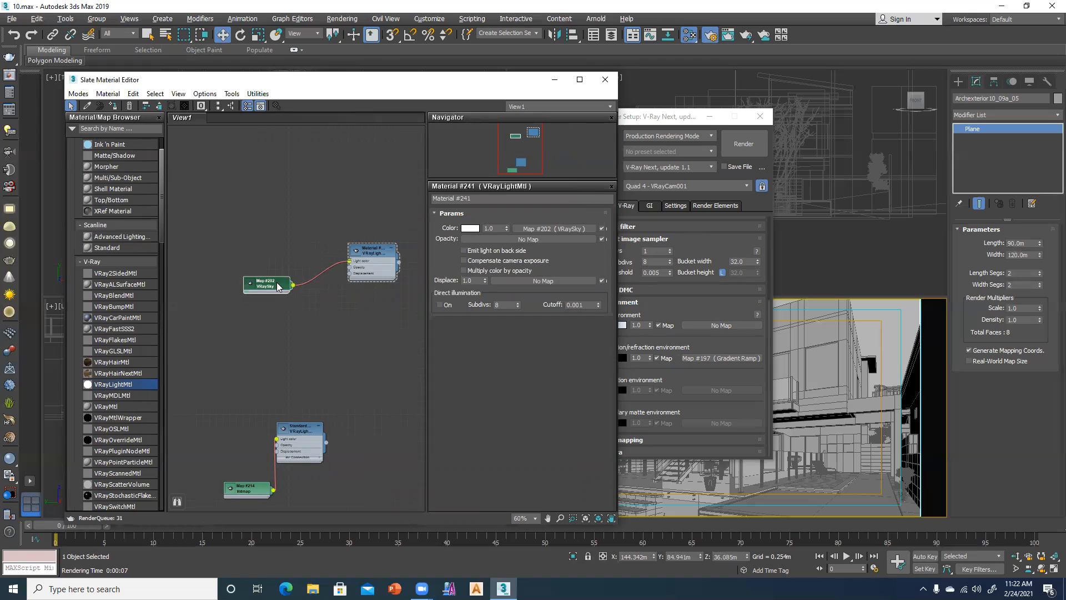
- Copy the light material's VRaySky color map and paste it as an instance into the GI environment map slot
right_click(575, 229)
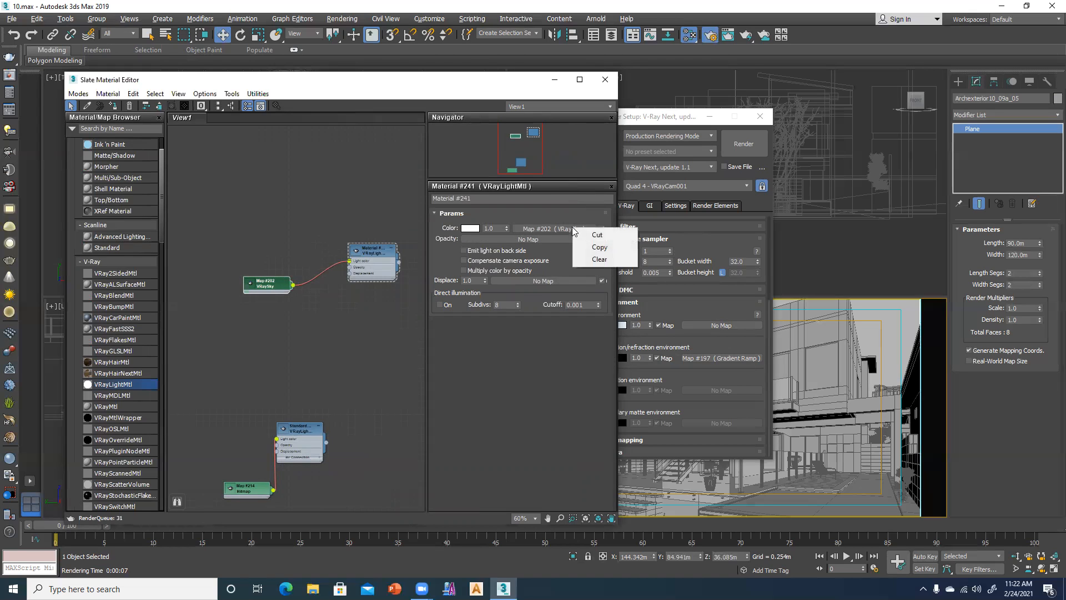
left_click(599, 248)
right_click(718, 325)
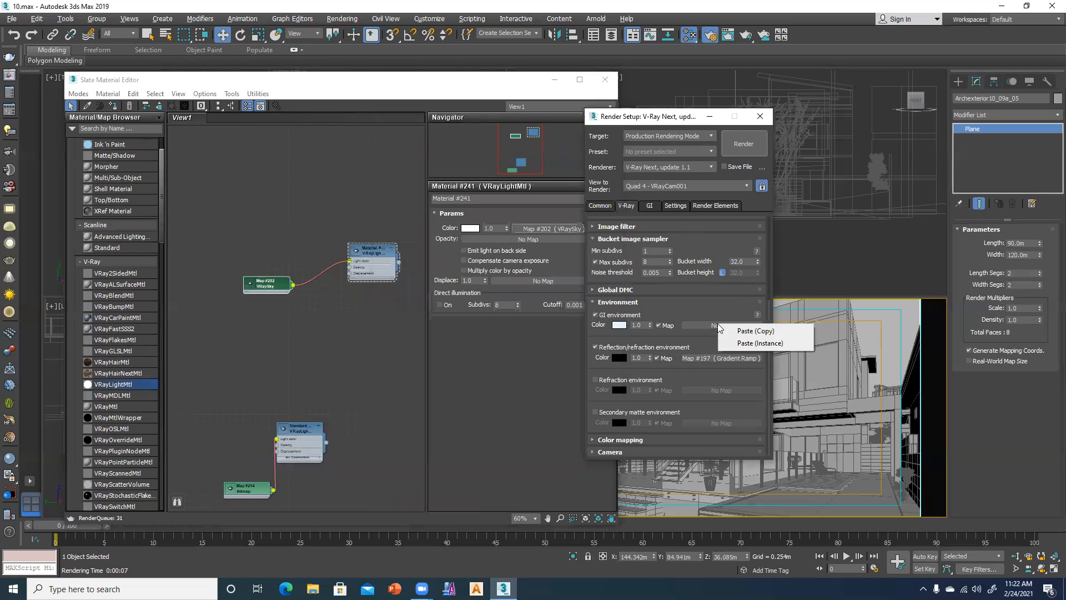
left_click(747, 344)
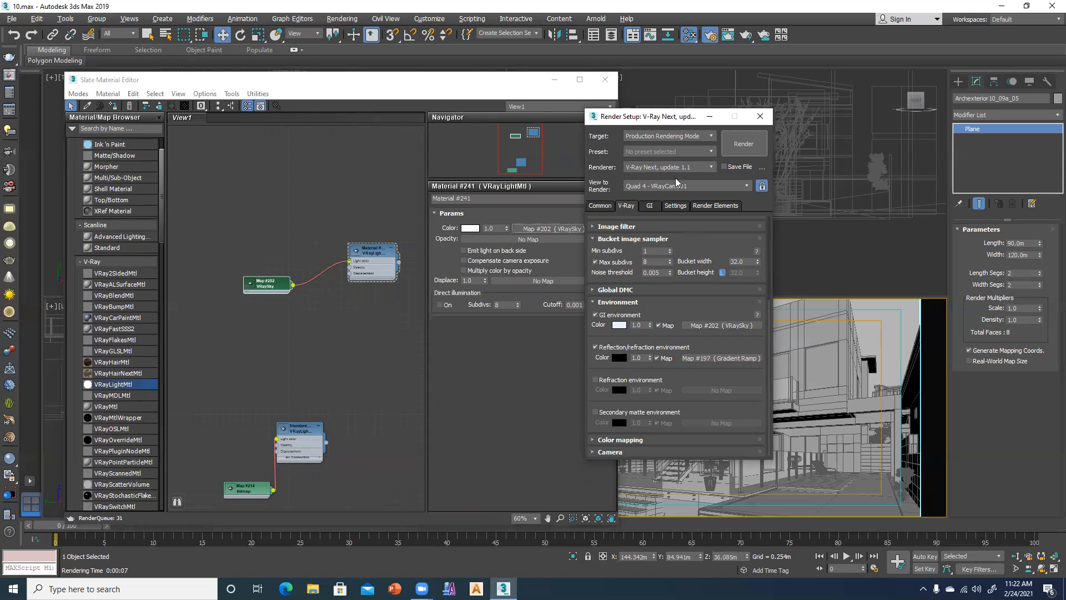
left_click_drag(665, 121, 703, 123)
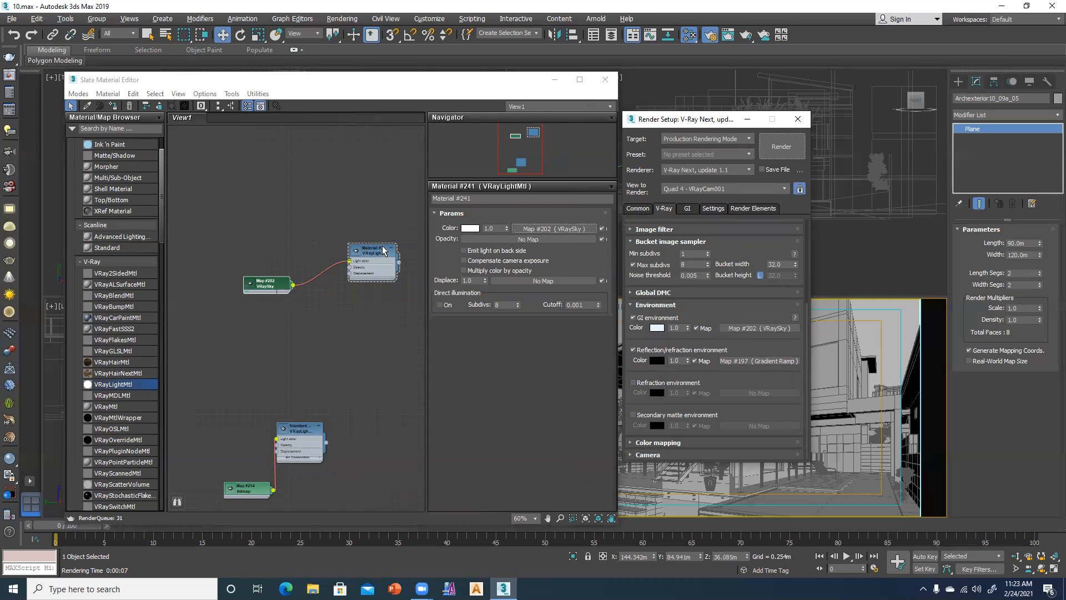
- Replace the VRaySky map on the VRayLightMtl color with a Bitmap of sky_background from the desktop folder max class/09
left_click(270, 289)
key("Delete")
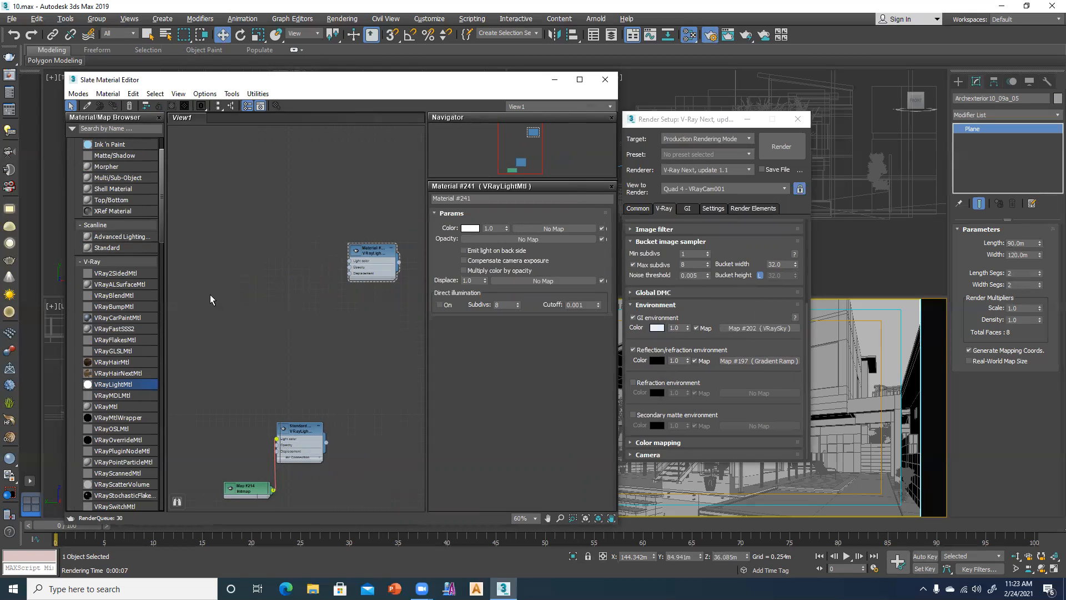
left_click_drag(160, 232, 232, 253)
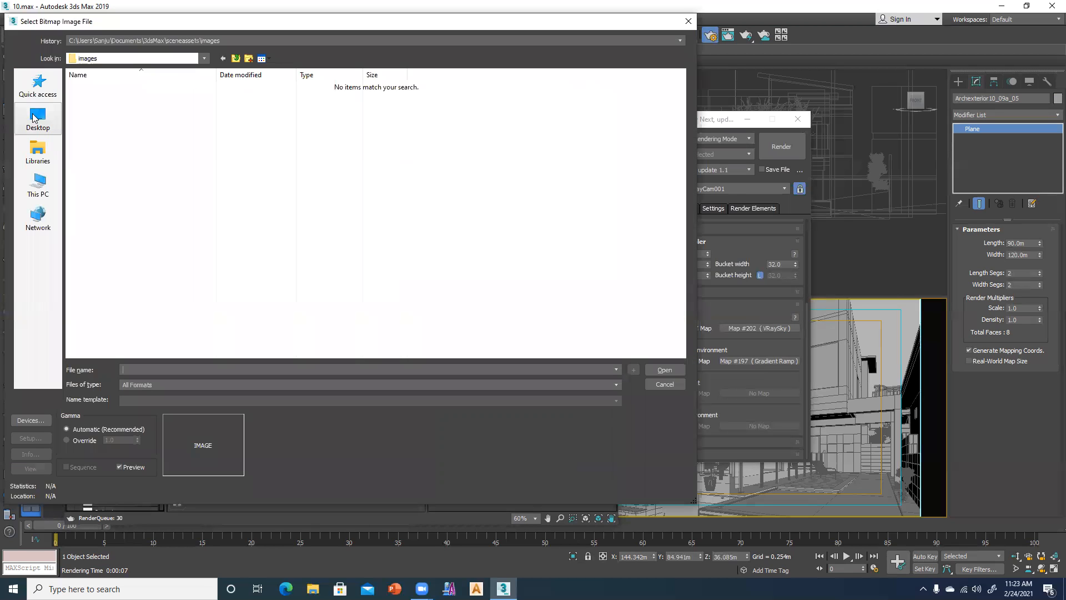
left_click(34, 116)
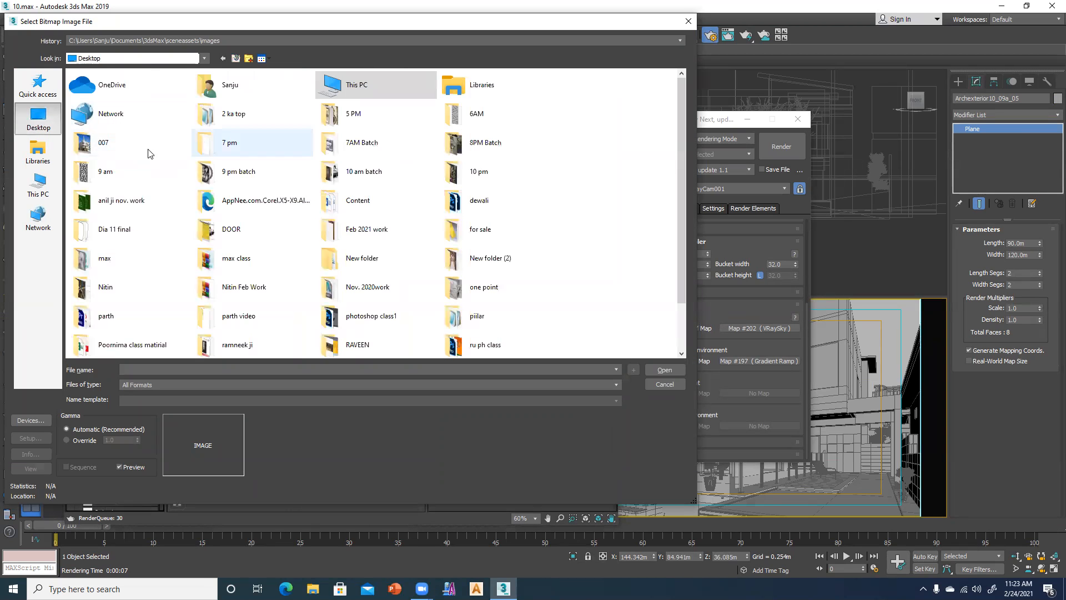
double_click(215, 259)
left_click(97, 101)
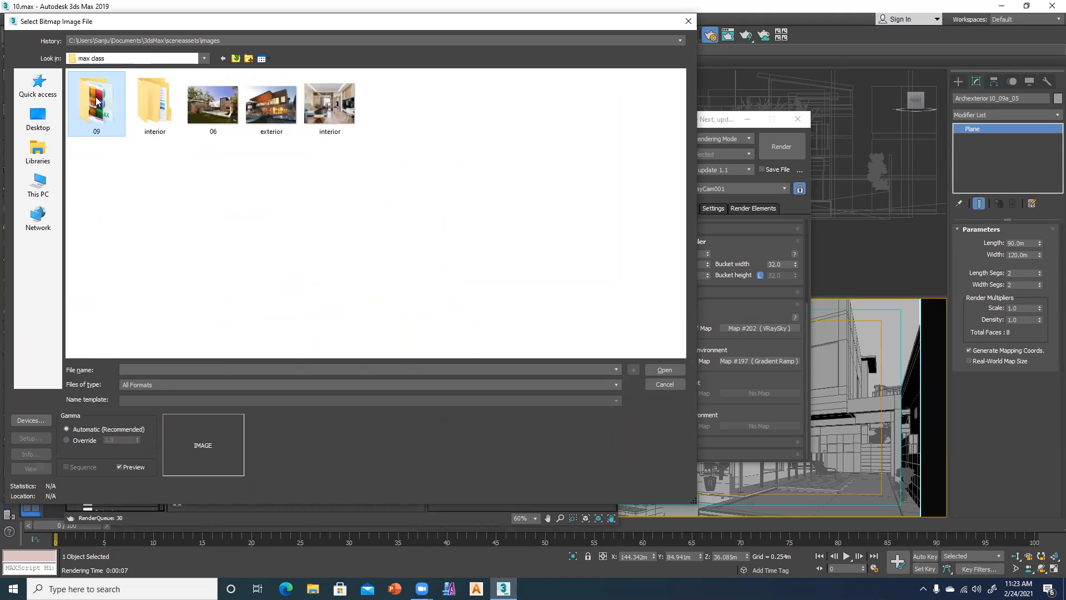
double_click(97, 101)
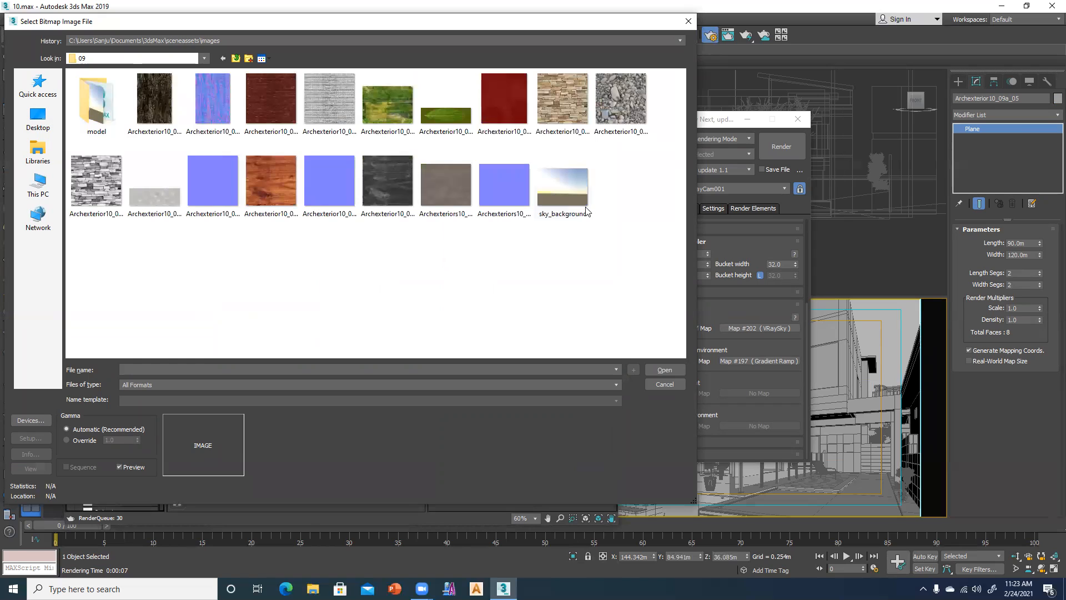
left_click(571, 196)
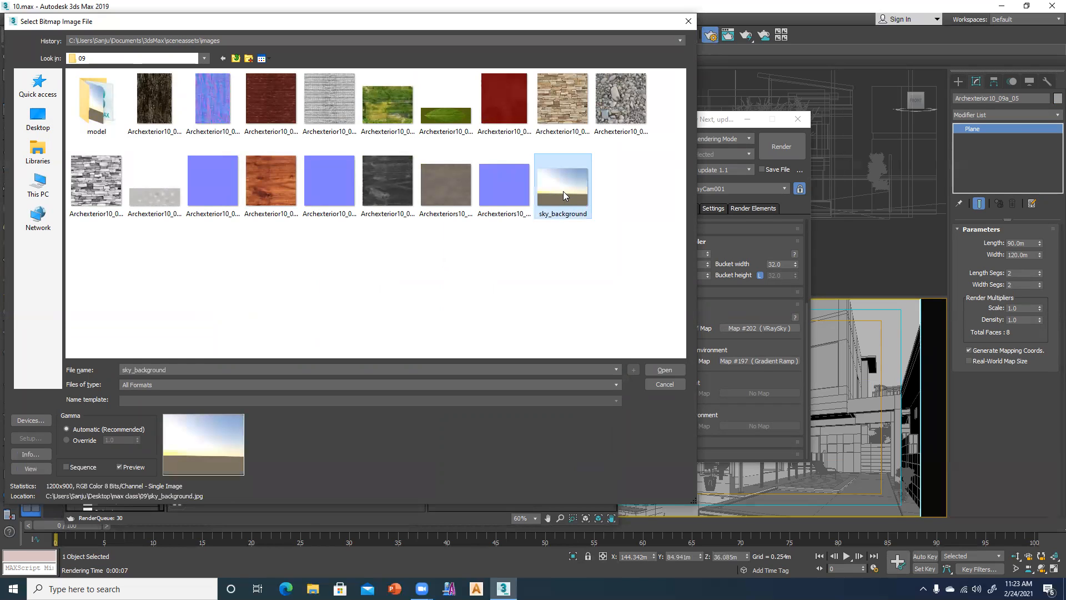
left_click(666, 371)
left_click_drag(253, 240, 349, 261)
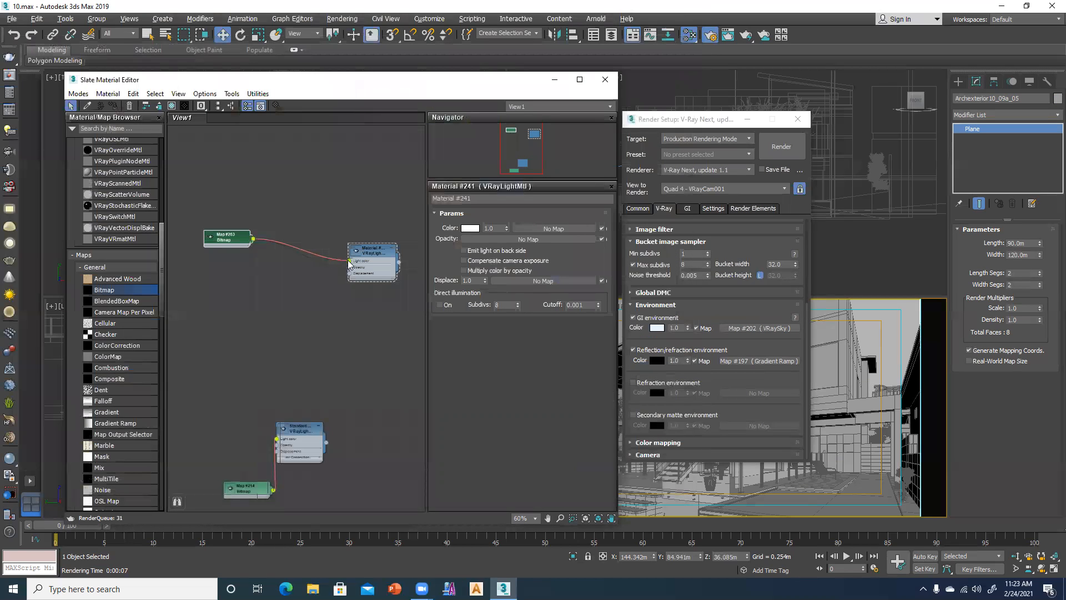
left_click_drag(223, 243, 281, 327)
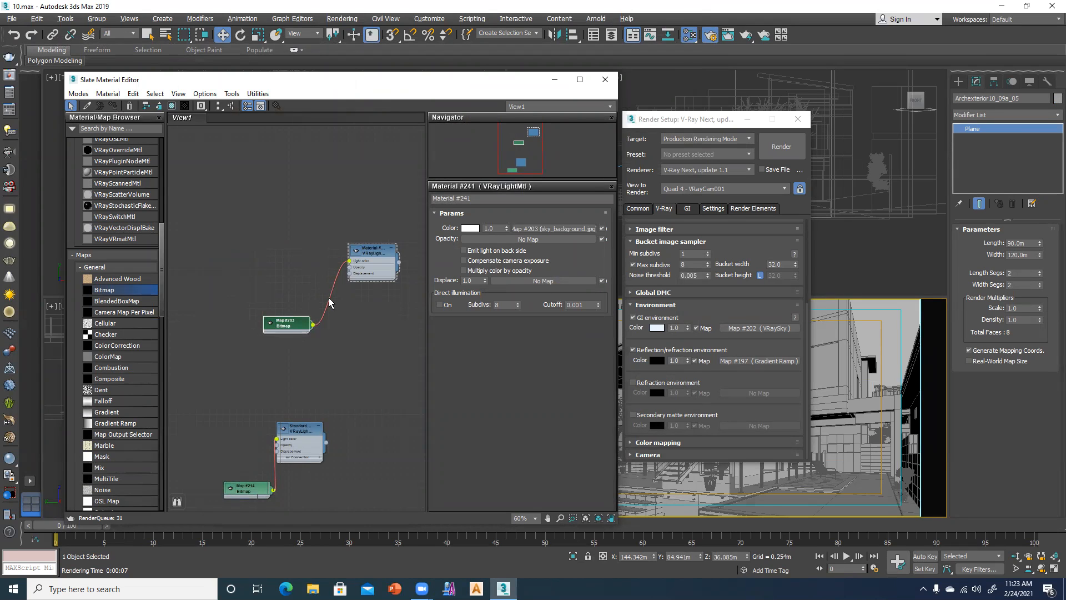
- Run a test render of the camera view and close the render and V-Ray messages windows
left_click(873, 335)
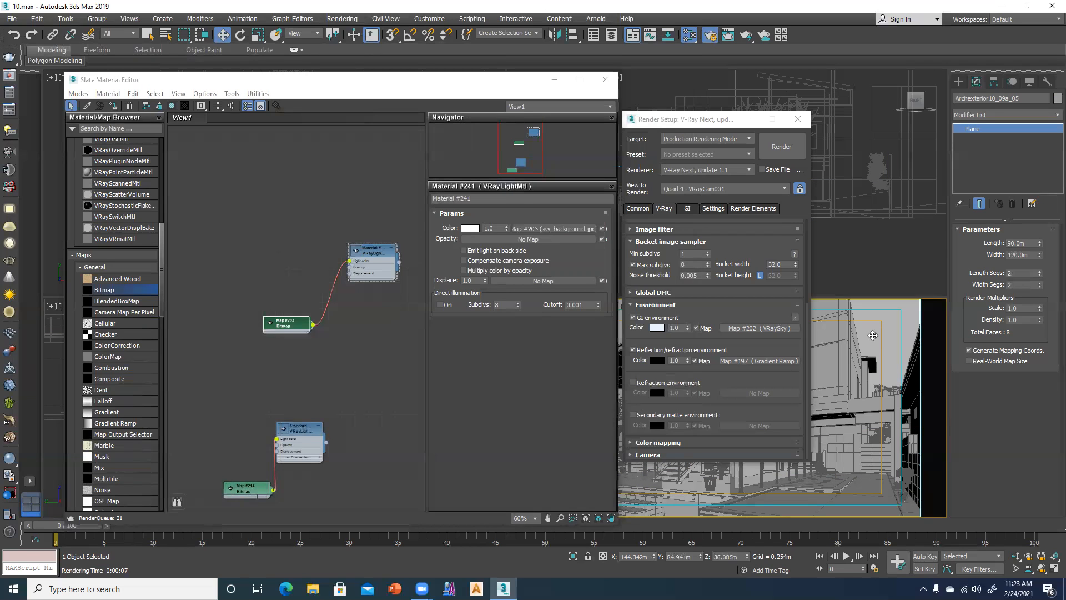
key("shift+q")
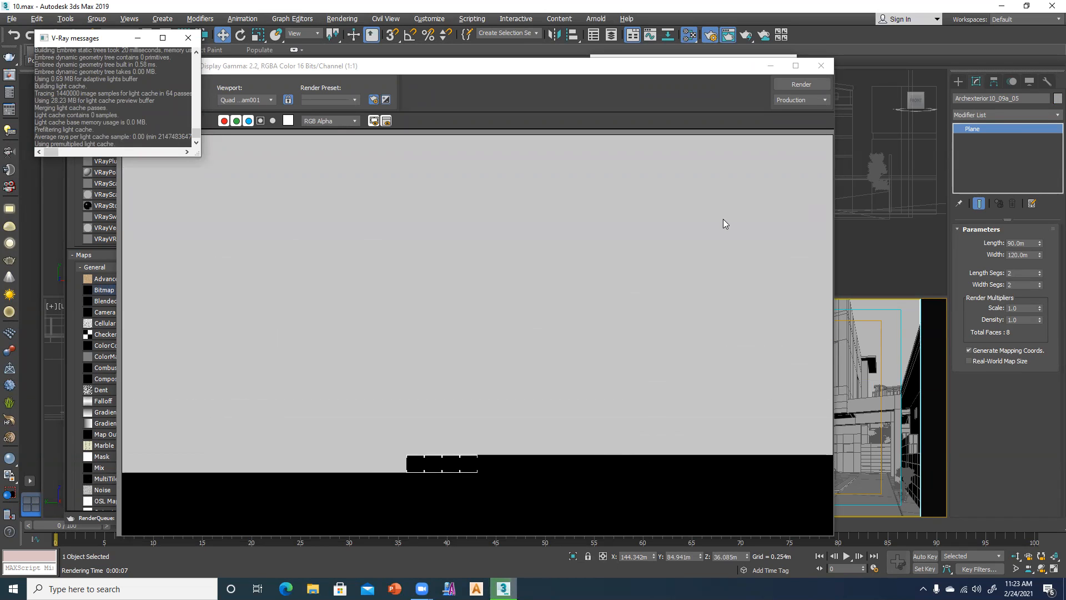
left_click(819, 69)
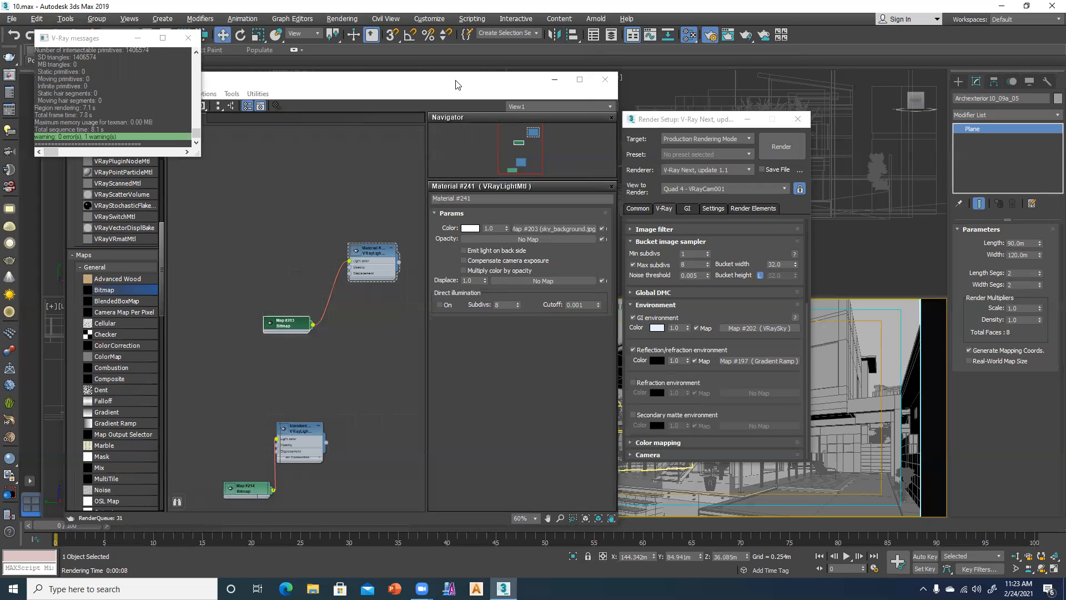
left_click(188, 38)
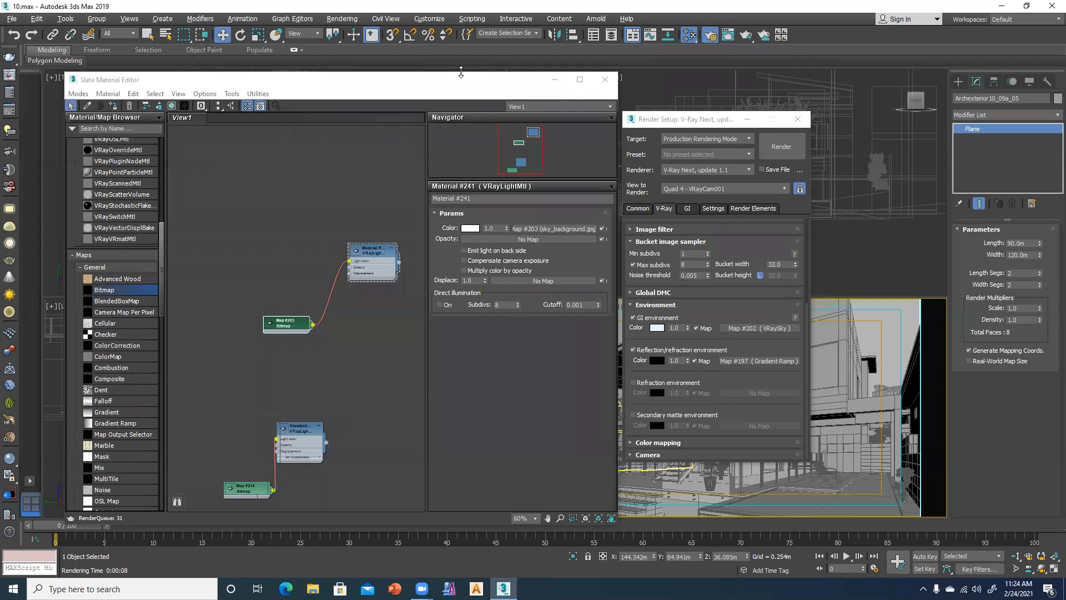
- Clear the editor windows away and move VRayCam001 along its local Z axis toward the house, to a target distance of about 10.8 m
left_click_drag(459, 86, 339, 109)
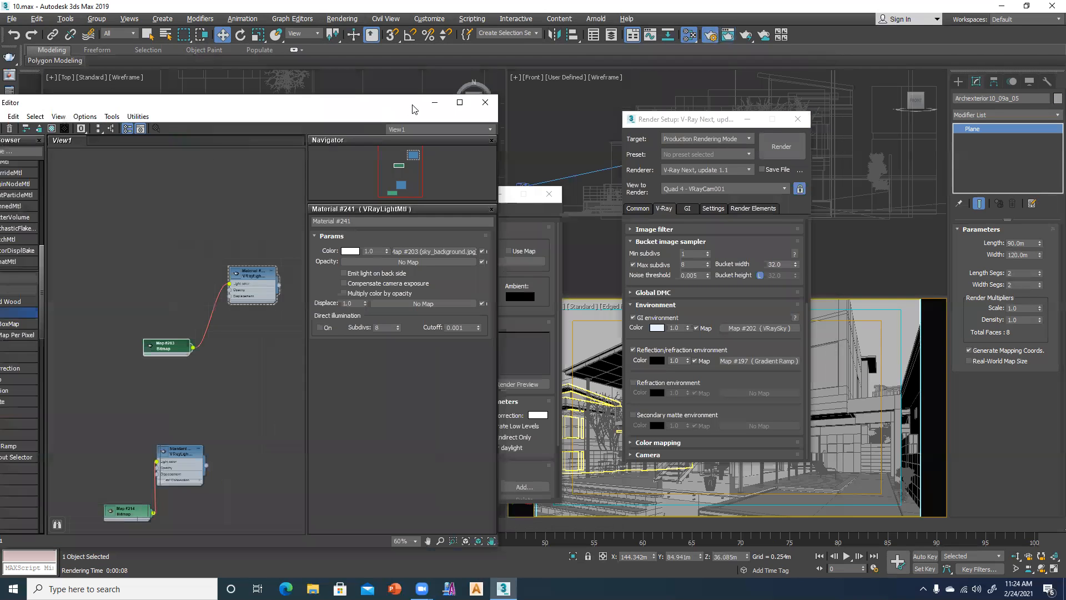
left_click(549, 192)
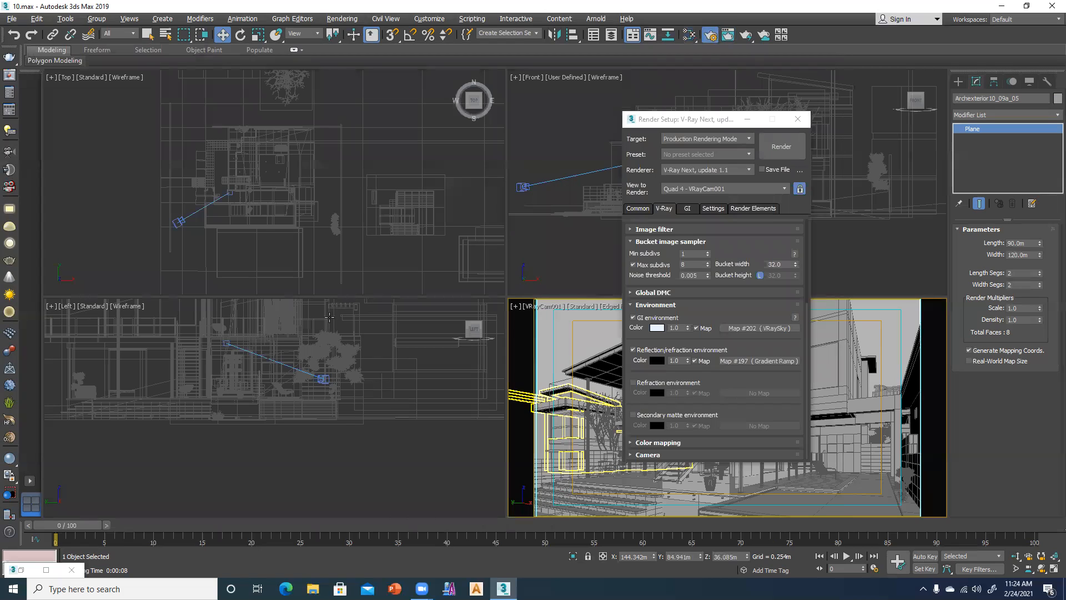
left_click(178, 221)
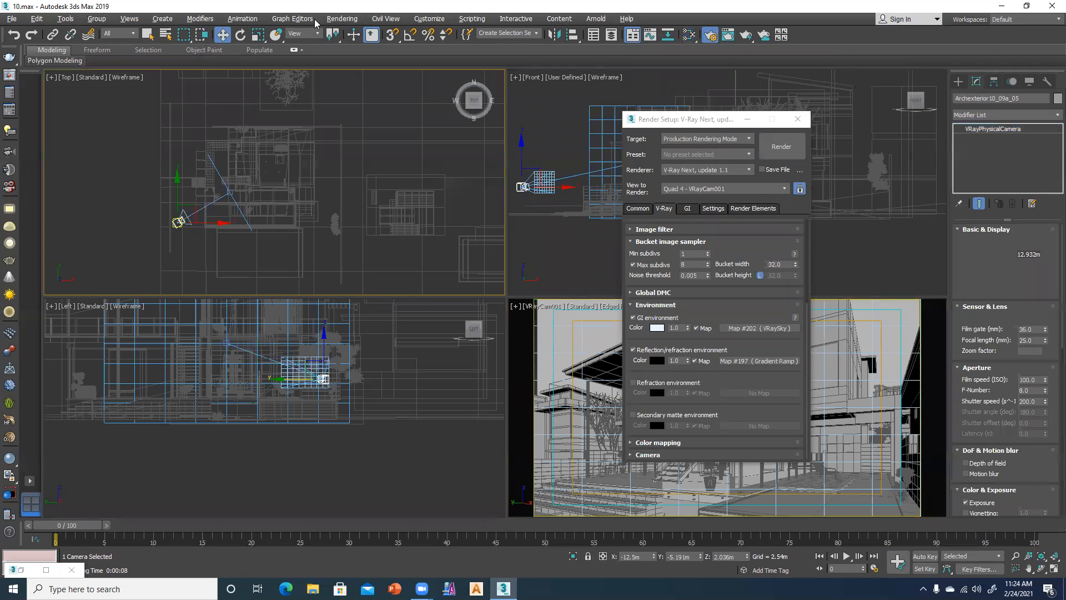
left_click(303, 33)
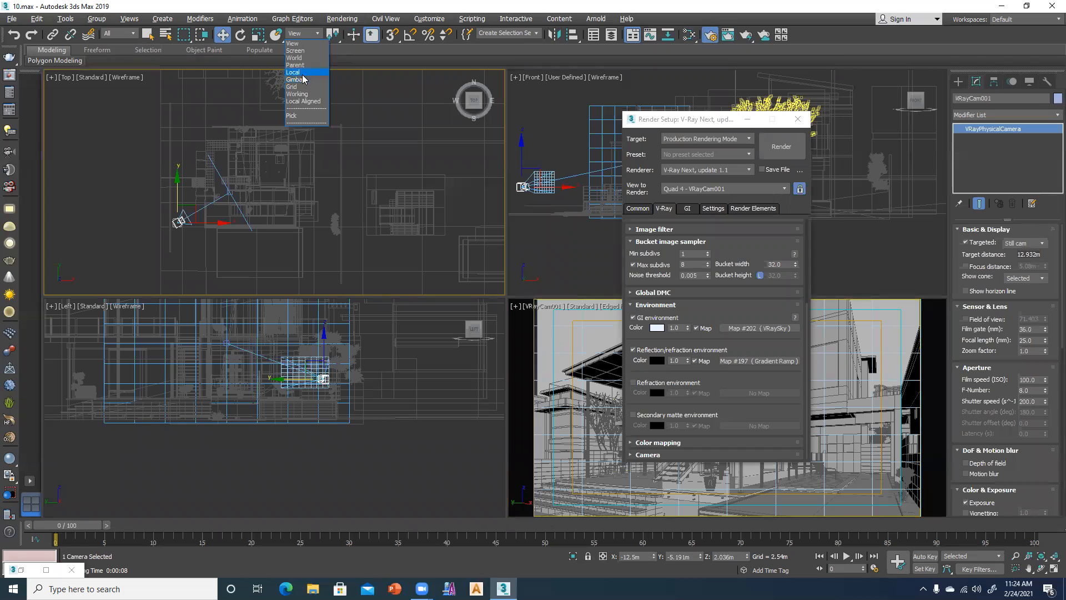
left_click(303, 73)
left_click_drag(141, 244, 147, 240)
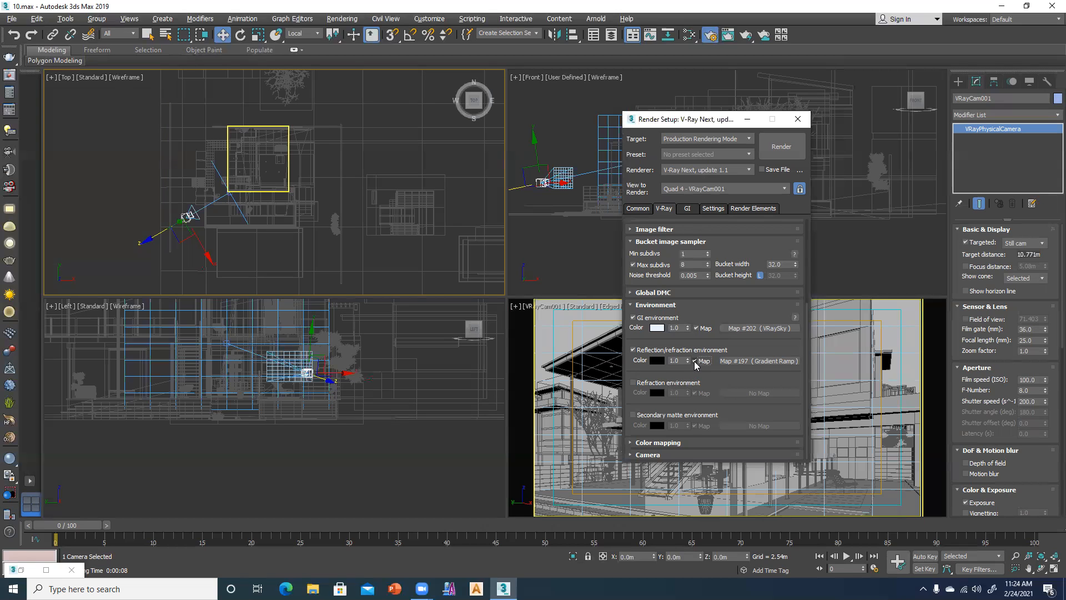
- Set the view to render to Quad 4 - VRayCam001, test render it and close the render windows
left_click(747, 306)
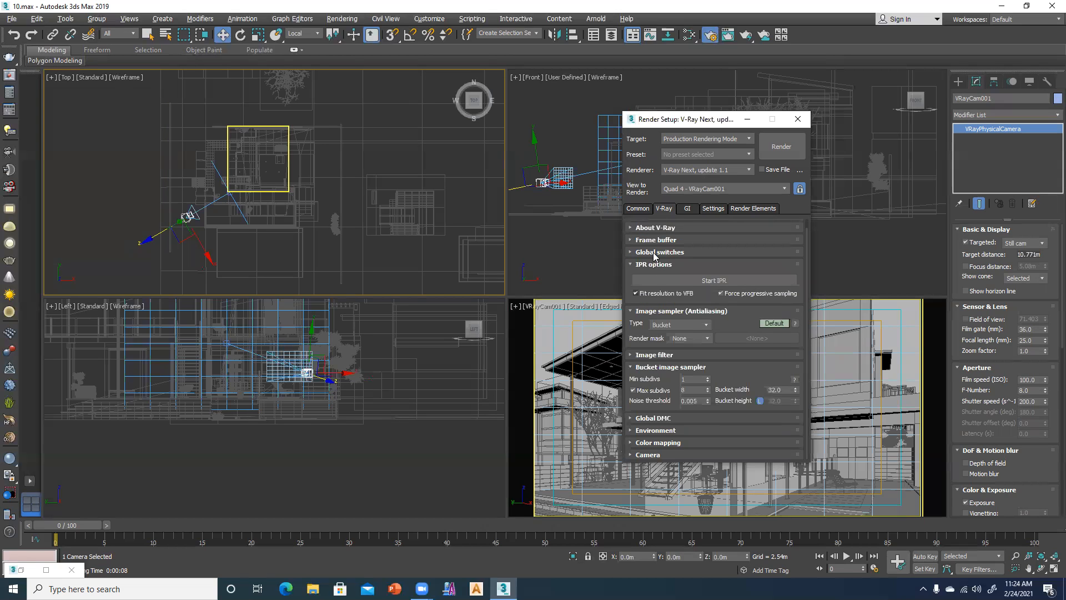
left_click(637, 209)
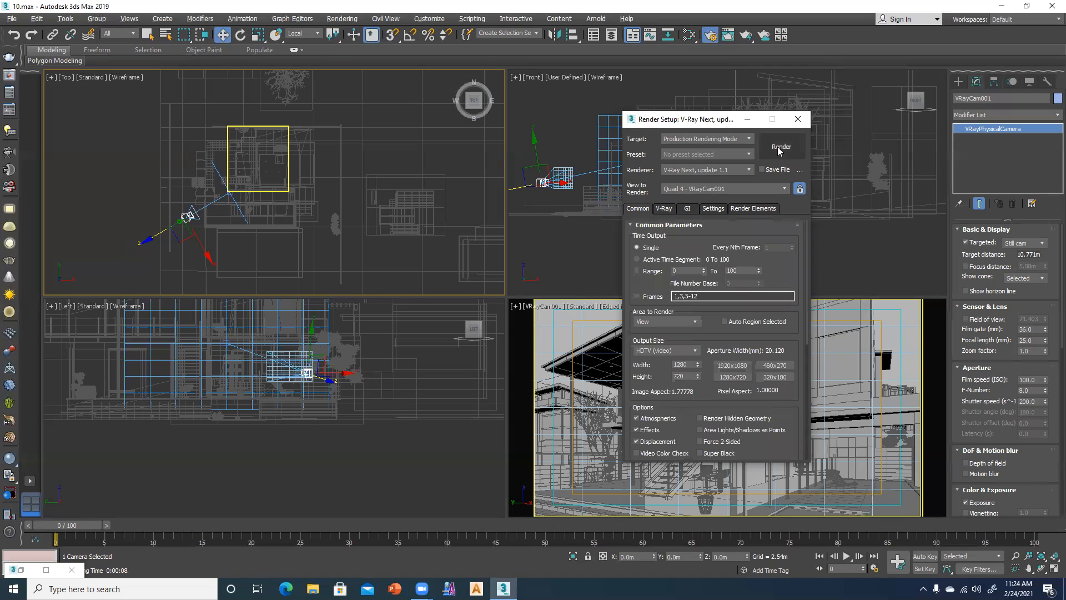
left_click(721, 139)
left_click(722, 140)
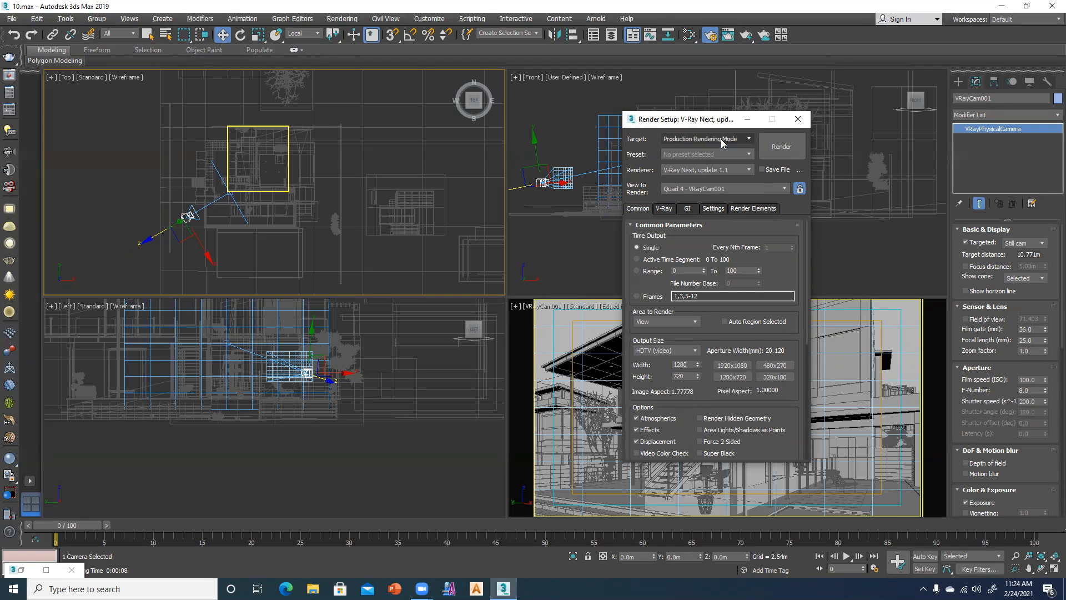
left_click(734, 189)
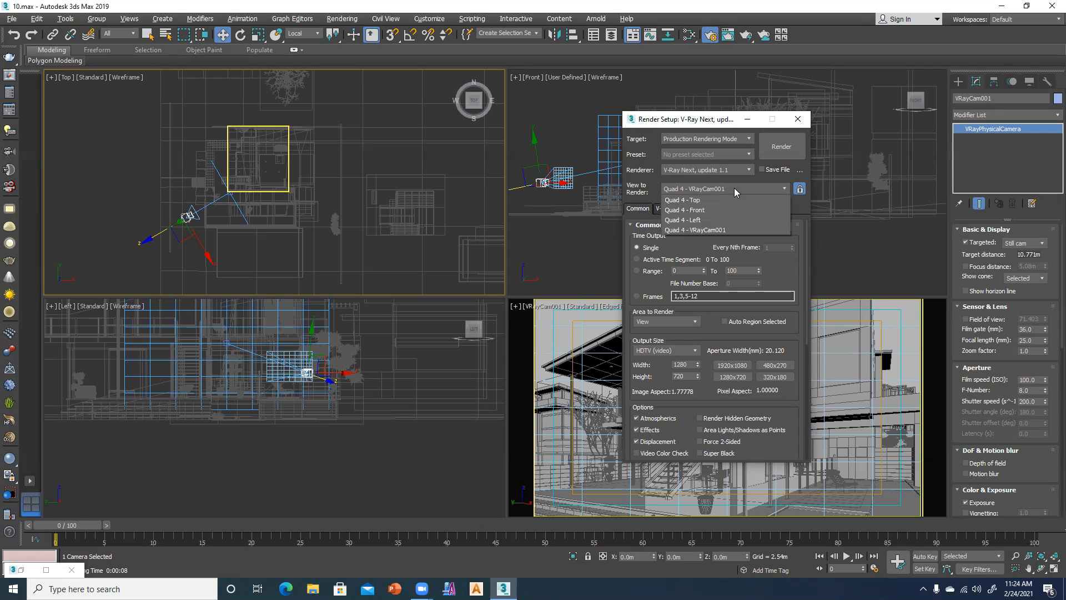
left_click(703, 231)
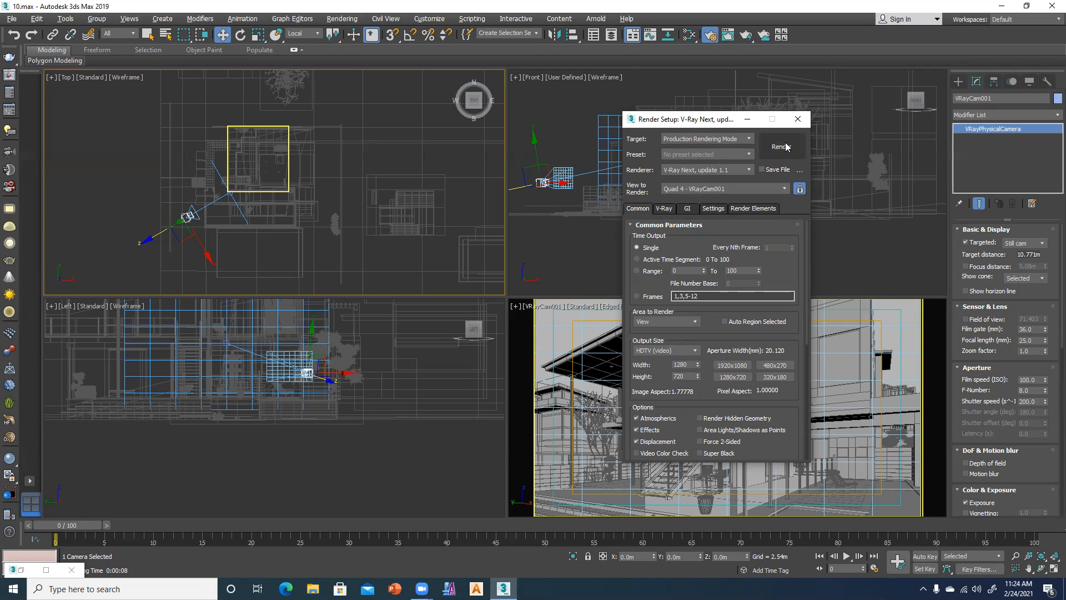
left_click(787, 146)
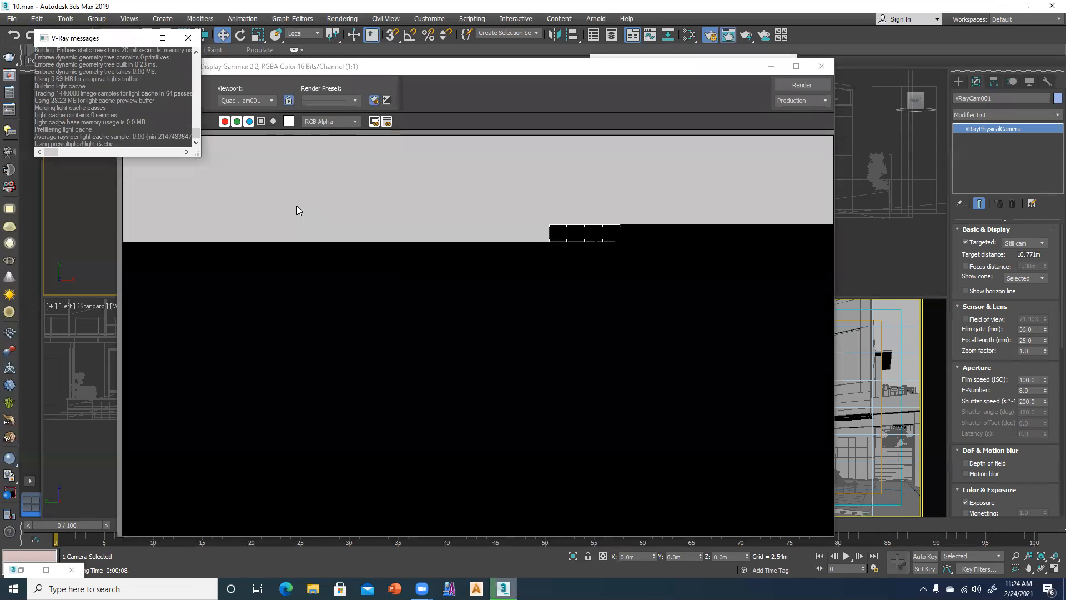
left_click(188, 38)
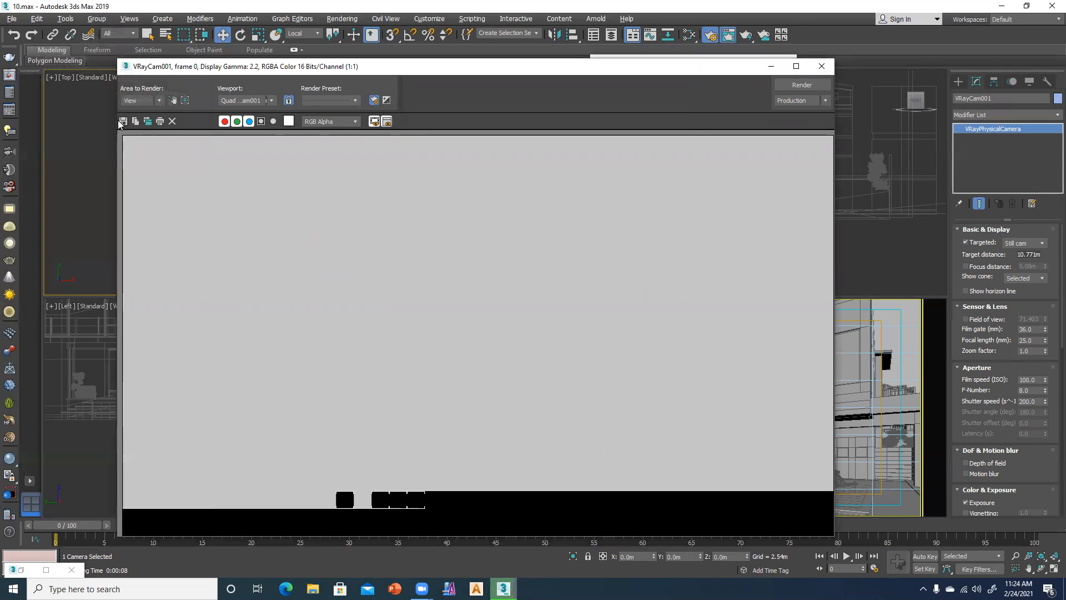
left_click(822, 67)
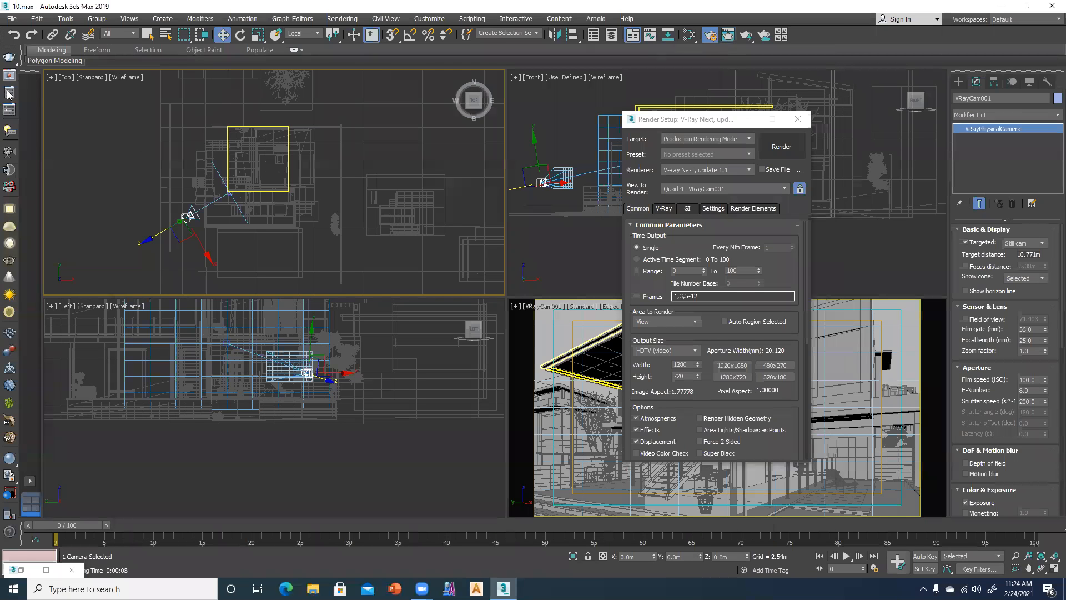
left_click(9, 56)
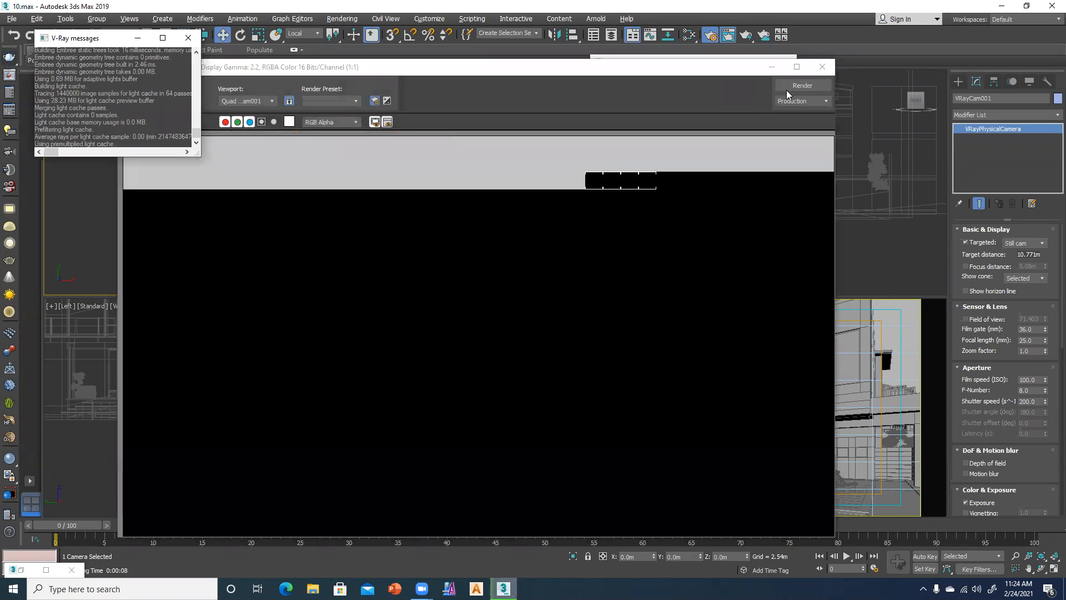
left_click(822, 67)
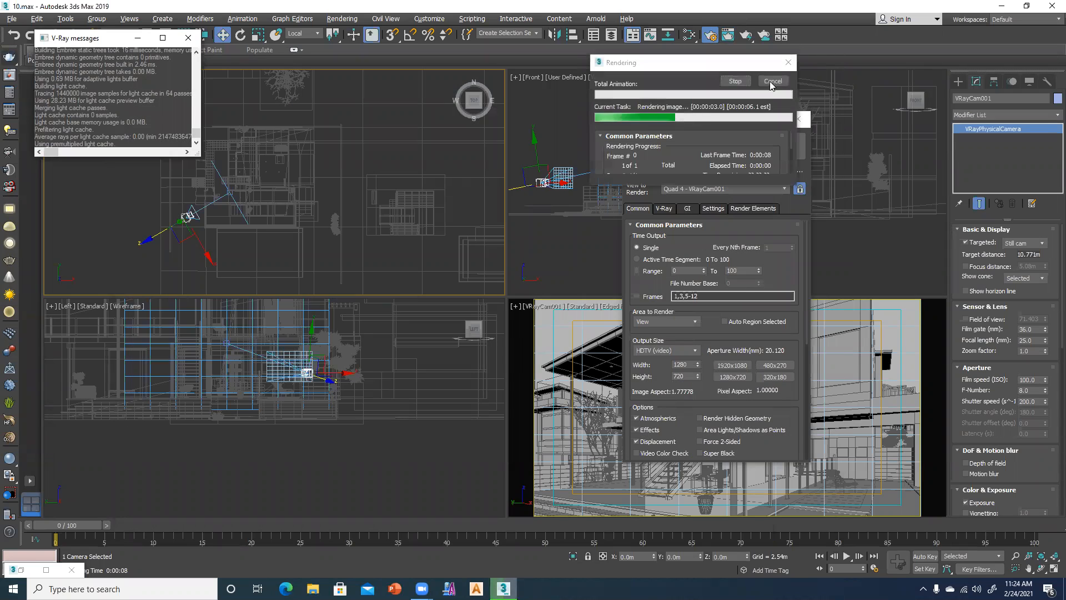
left_click(772, 82)
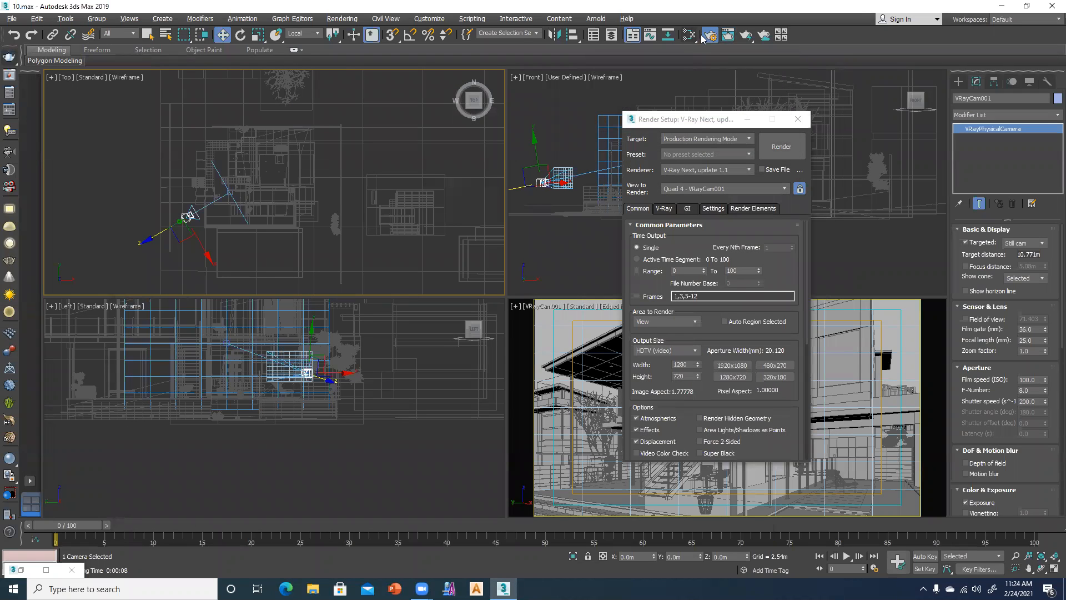
- Switch the production renderer to V-Ray GPU Next, update 1.1
left_click_drag(698, 120, 644, 106)
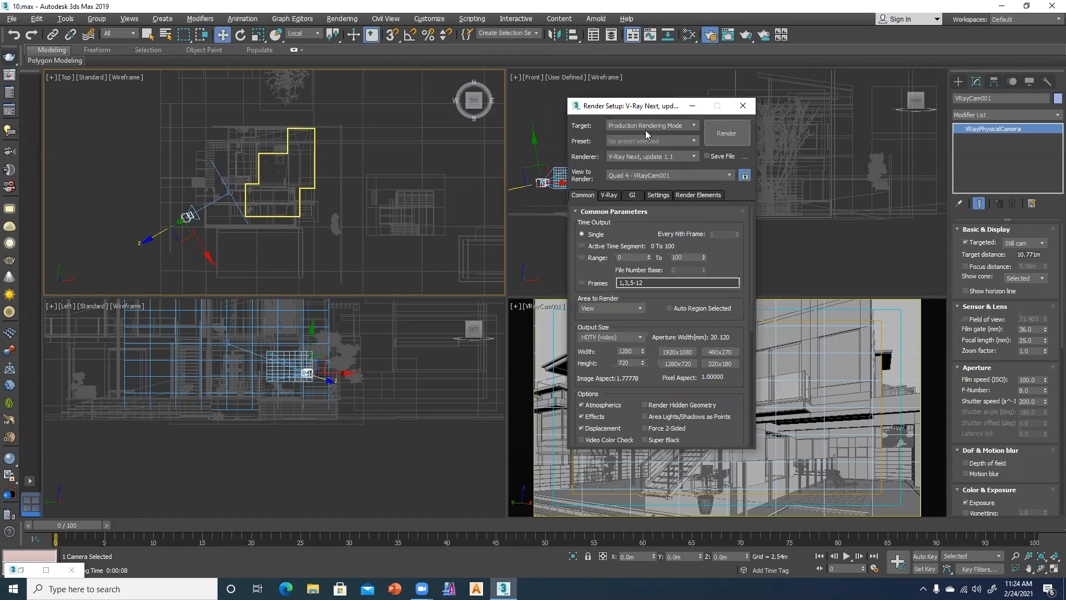
left_click(661, 157)
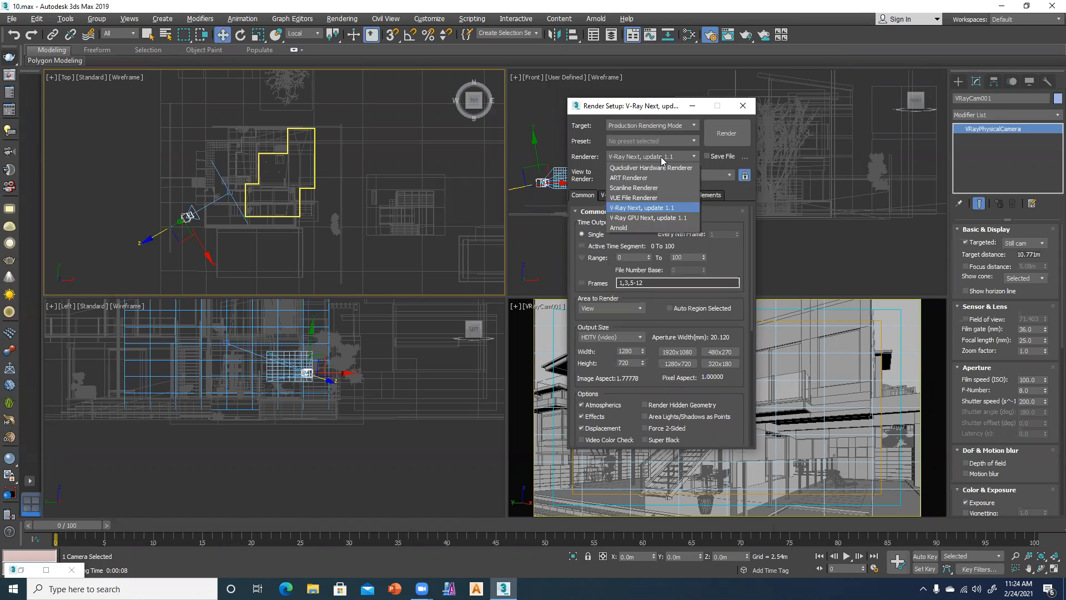
left_click(652, 218)
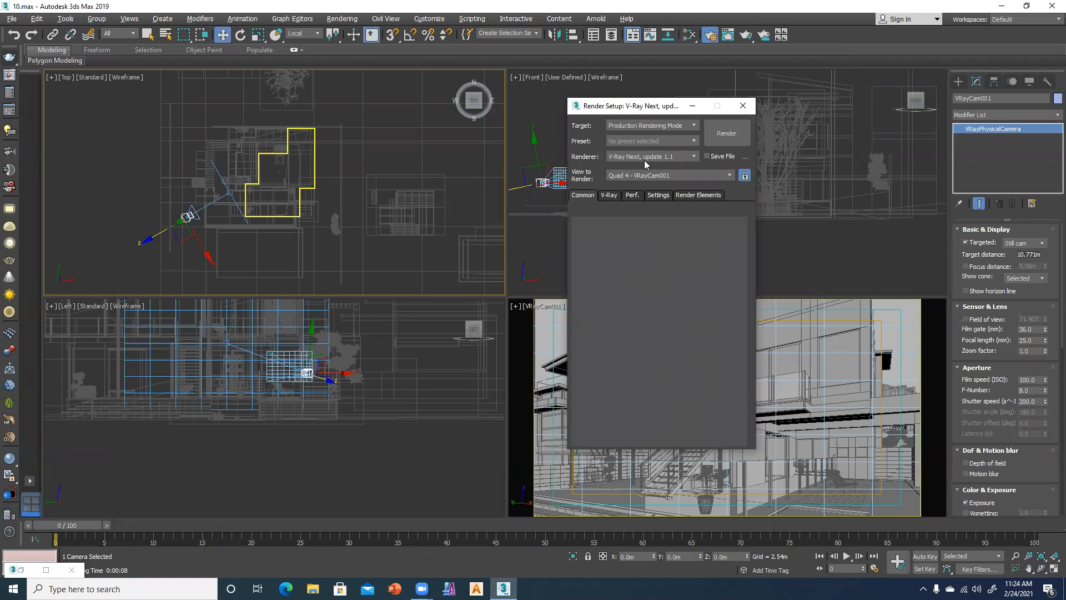
- Set the production renderer to V-Ray Next, update 1.1, and expand the Assign Renderer settings
left_click(644, 157)
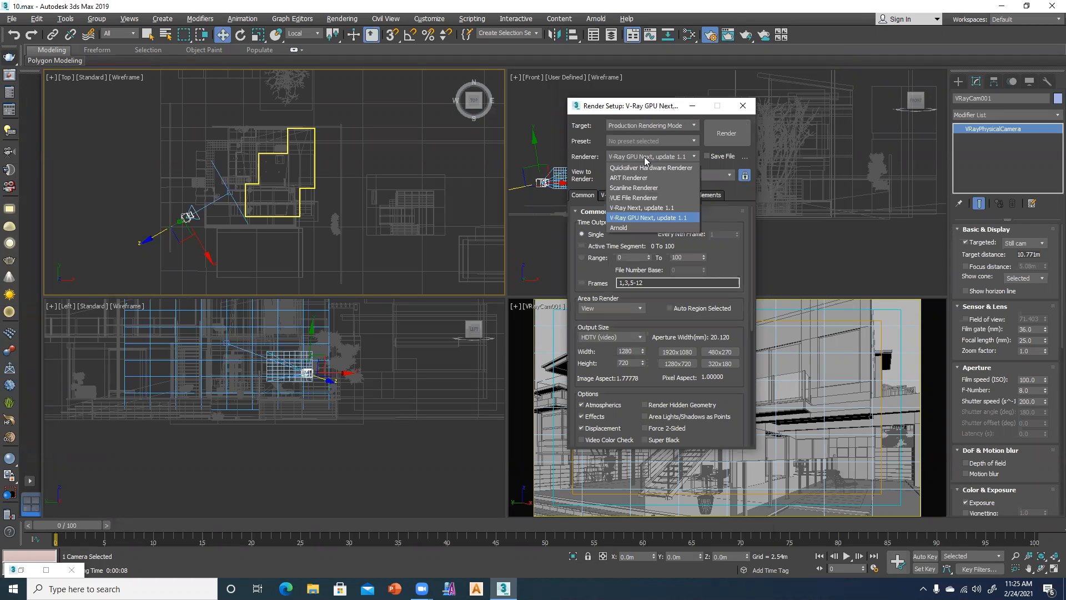
left_click(645, 160)
left_click(646, 160)
left_click(633, 208)
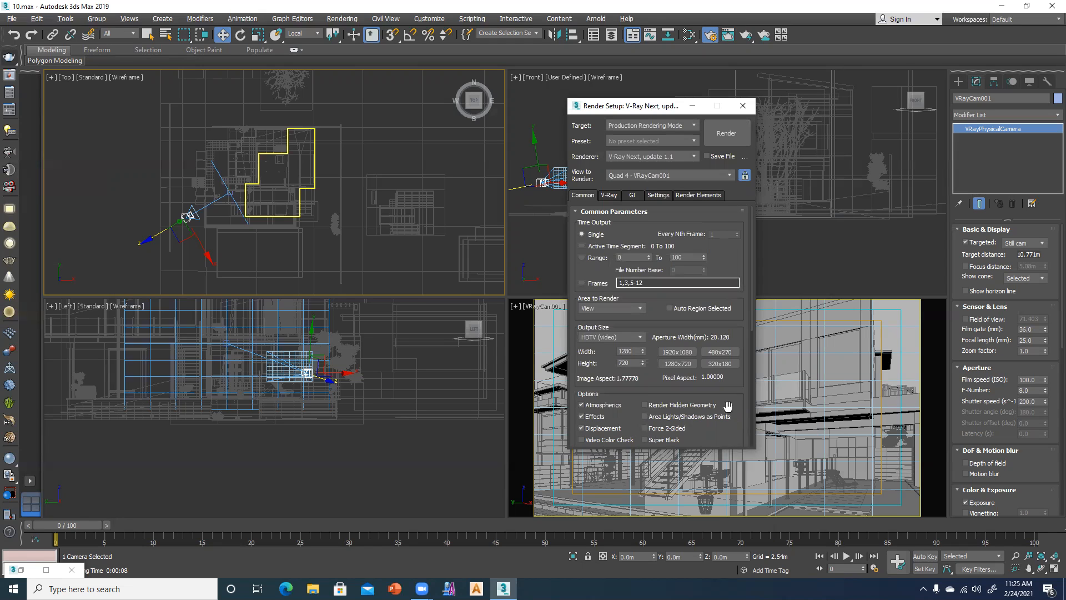
scroll(728, 407, "down", 5)
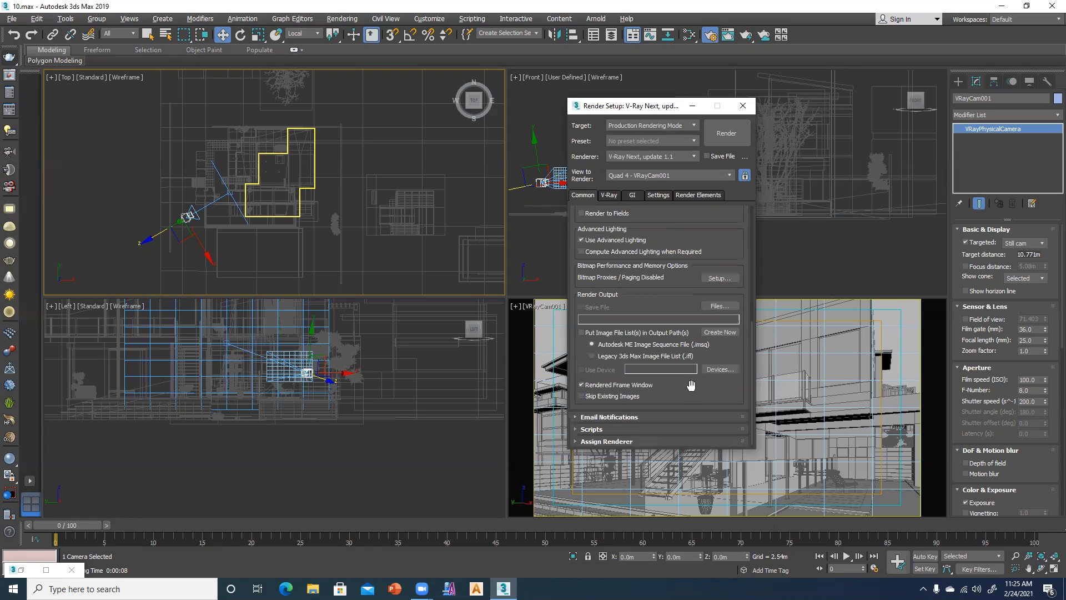
left_click(602, 442)
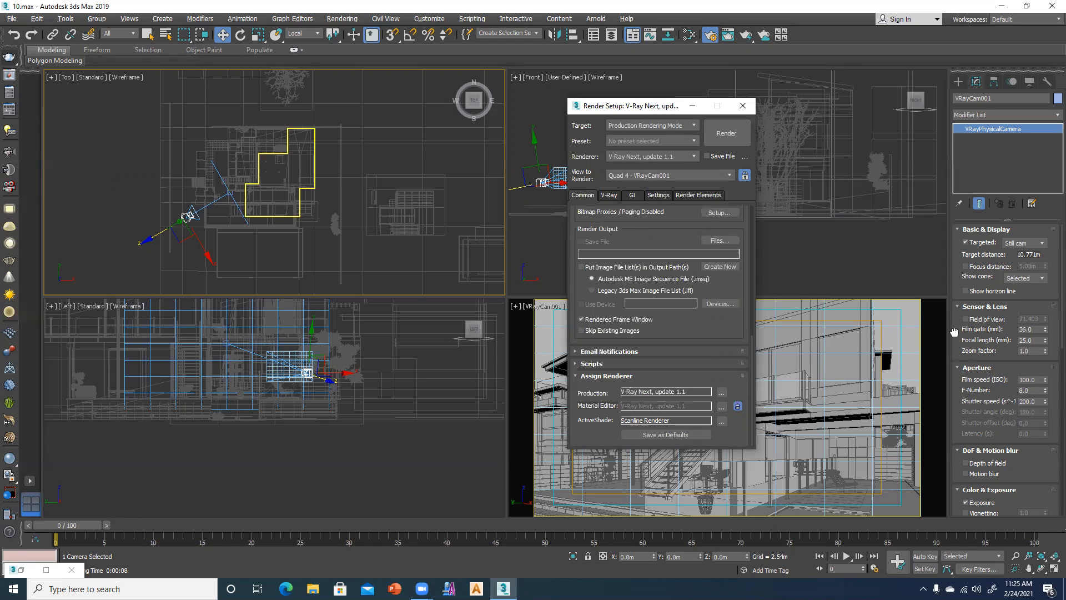
- Set VRayCam001's film speed to ISO 400 and its shutter speed to 22, and review its remaining settings
scroll(957, 356, "down", 4)
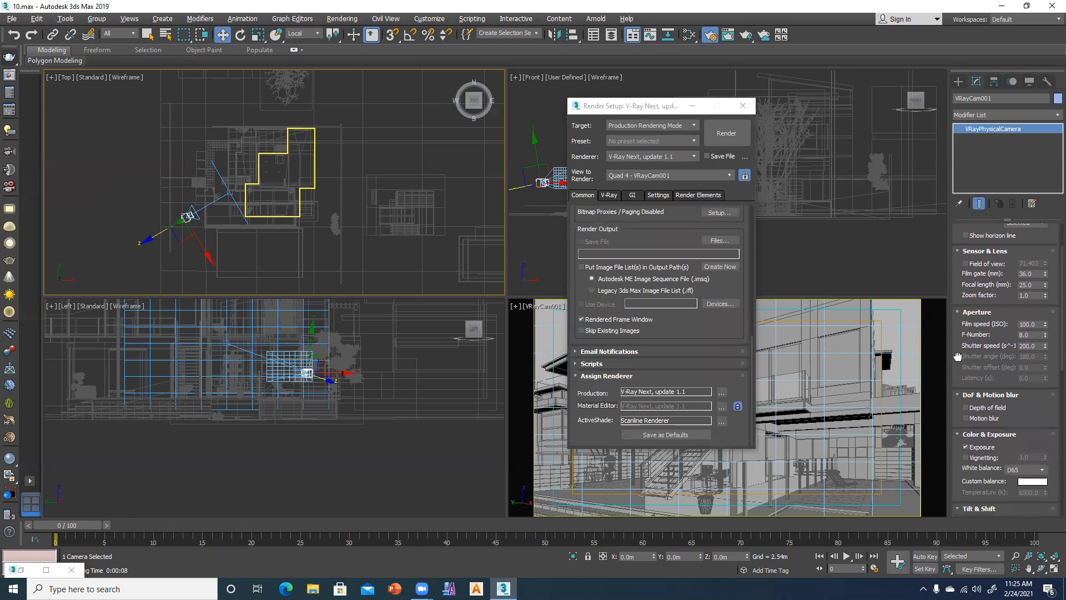
left_click(972, 323)
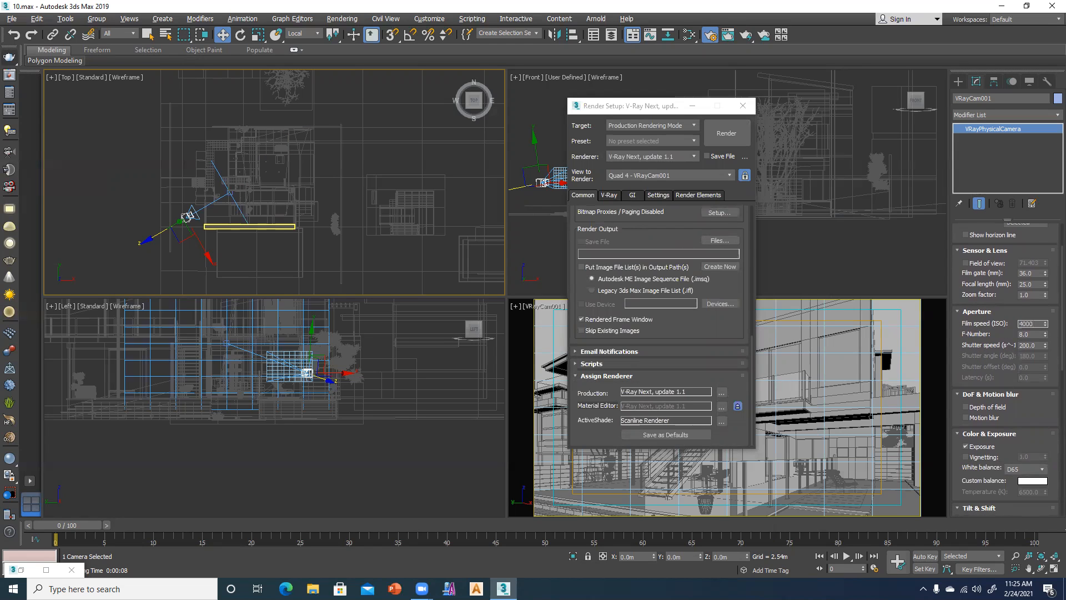
left_click(1036, 346)
type("22")
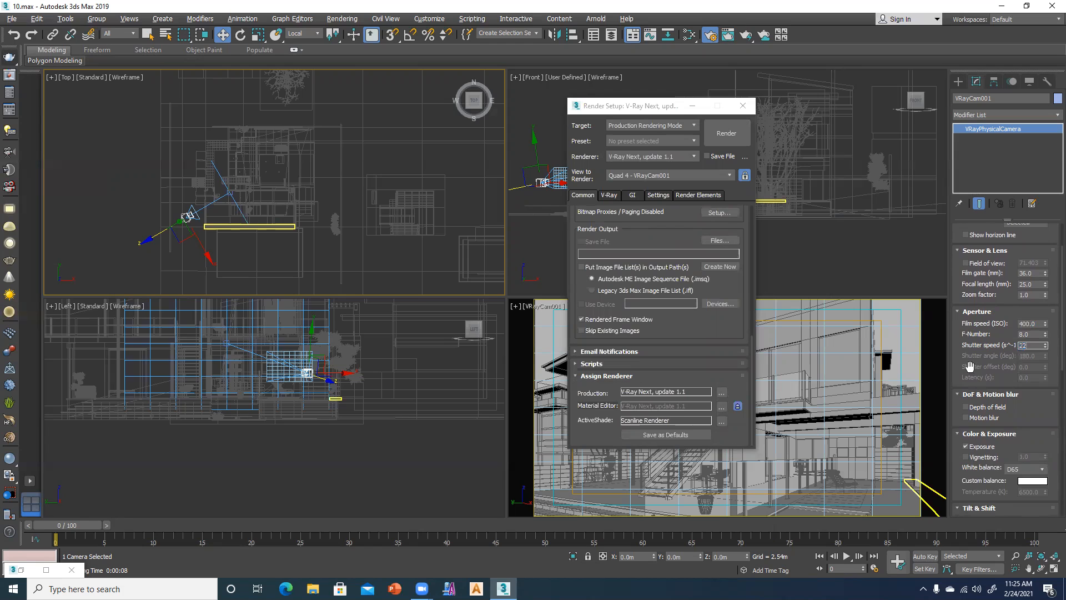
scroll(966, 355, "down", 3)
scroll(955, 445, "down", 3)
left_click_drag(956, 435, 952, 263)
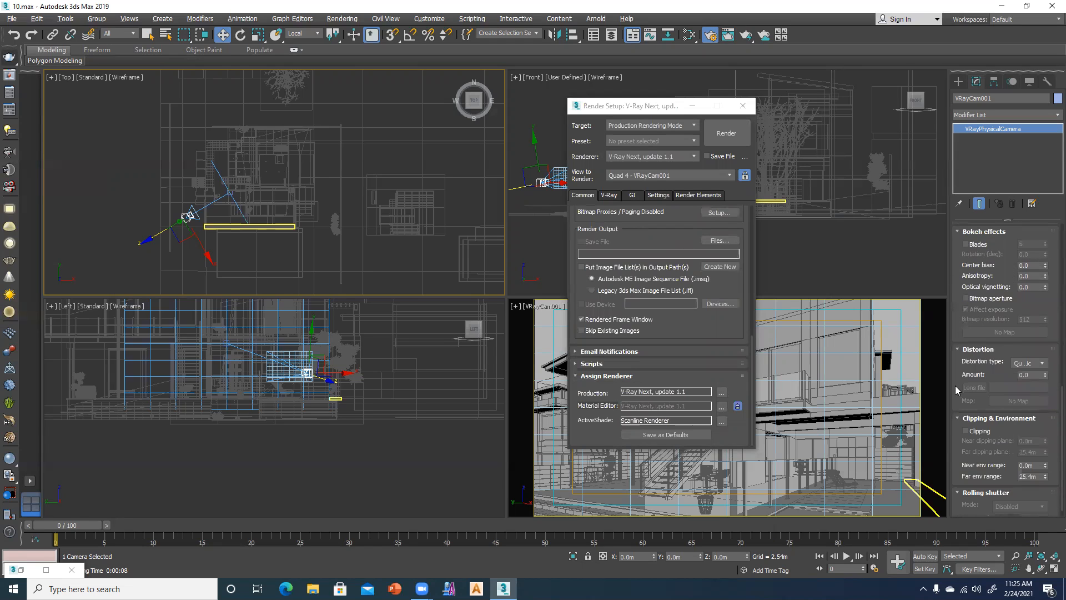
left_click_drag(957, 415, 955, 338)
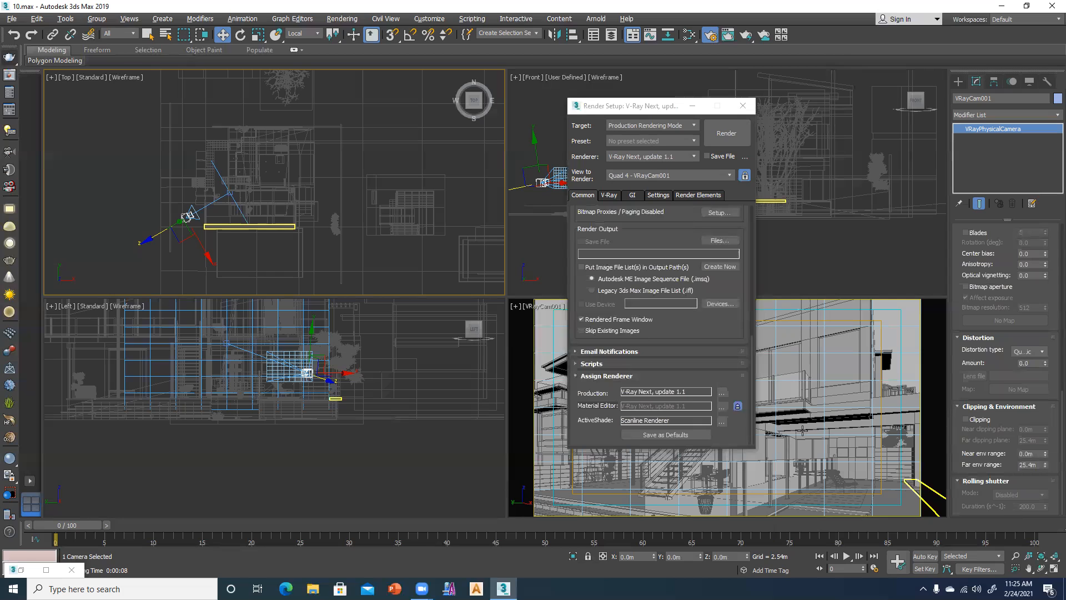
- Activate the VRayCam001 view, test render it twice with V-Ray Next and close the frame buffer
left_click(839, 428)
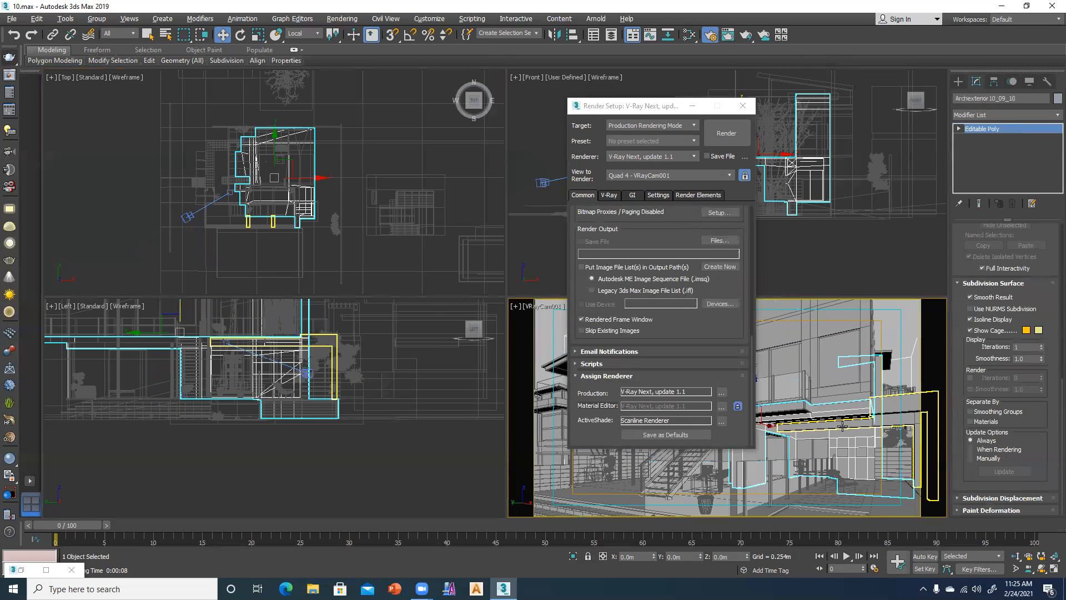
key("shift+q")
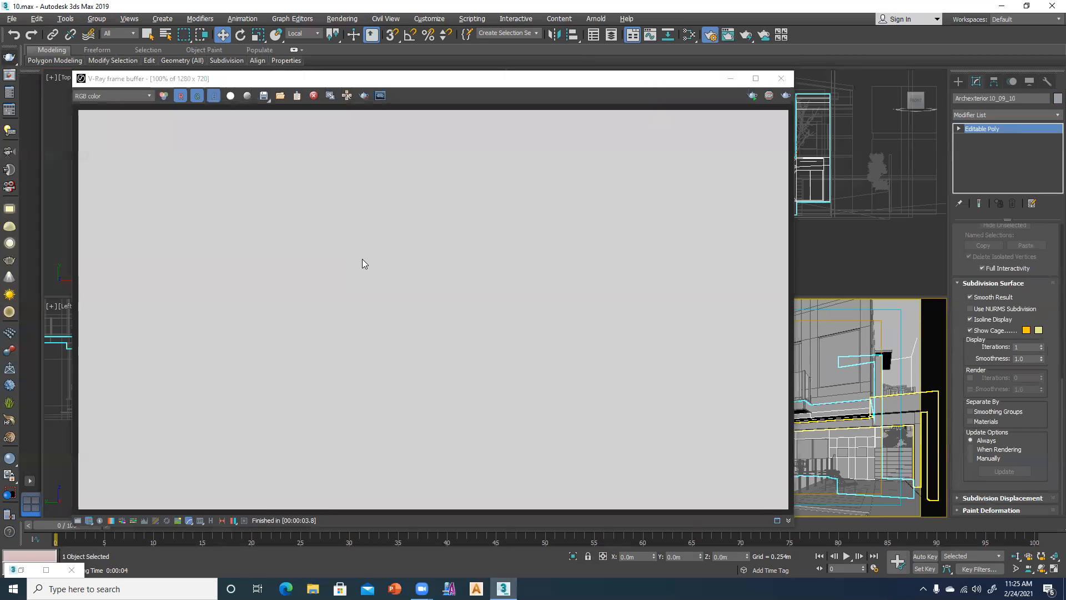
left_click(781, 79)
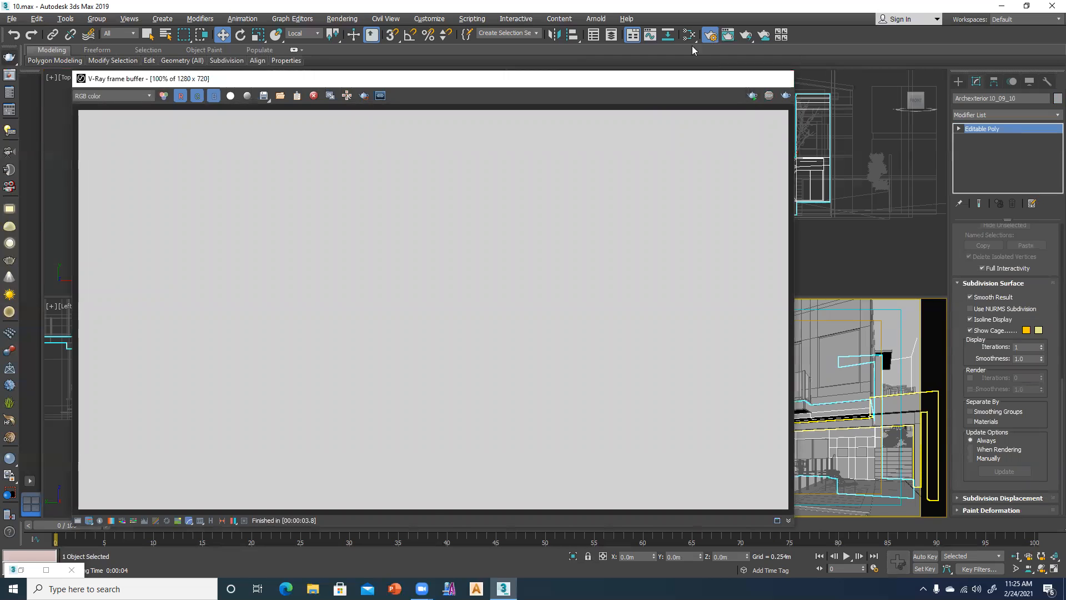
left_click(710, 34)
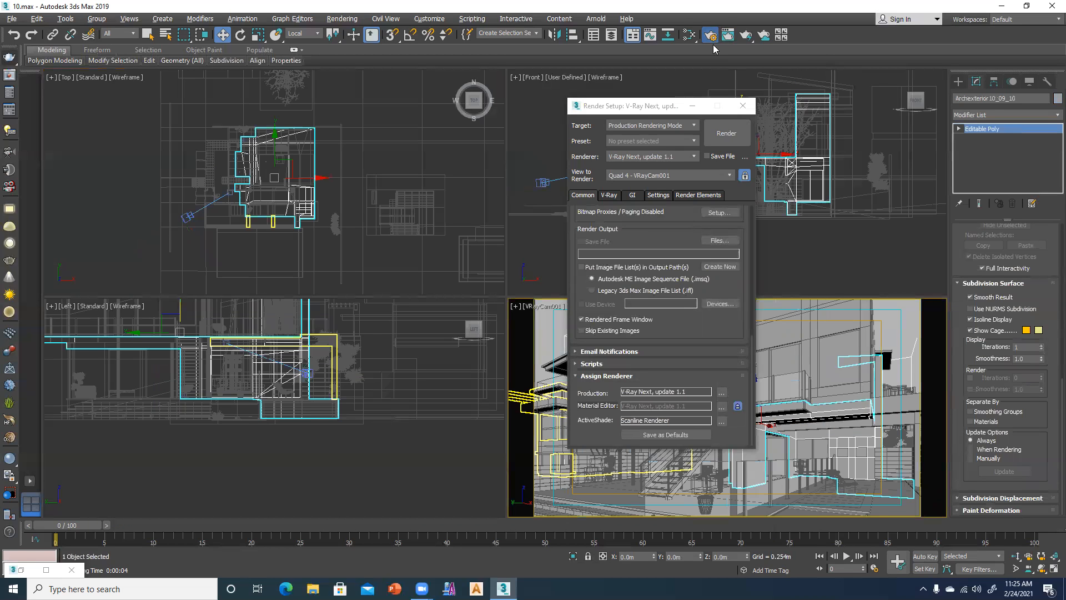
left_click(726, 133)
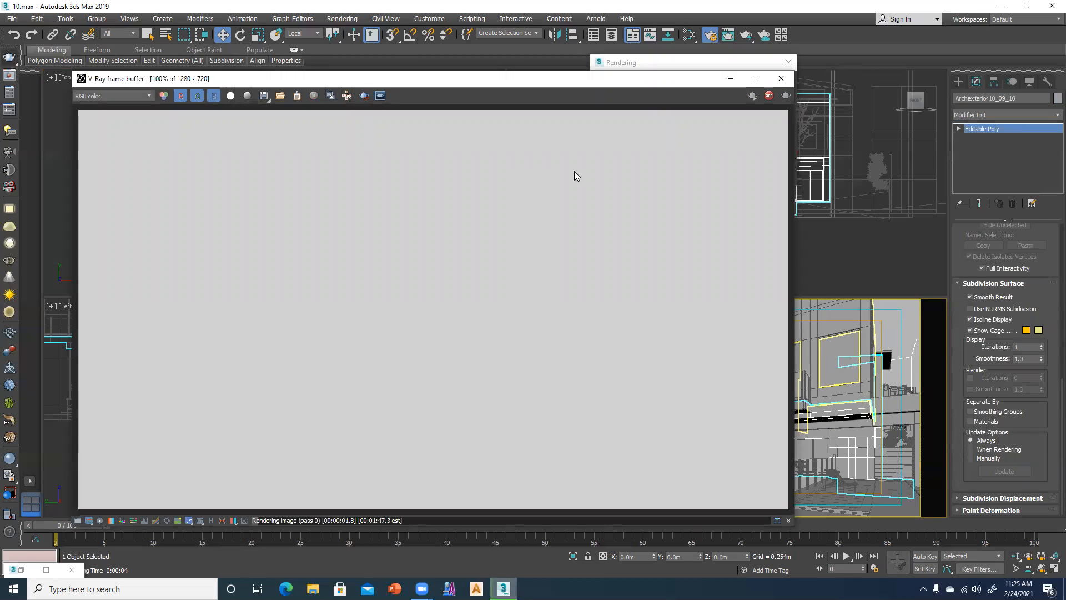
left_click(779, 79)
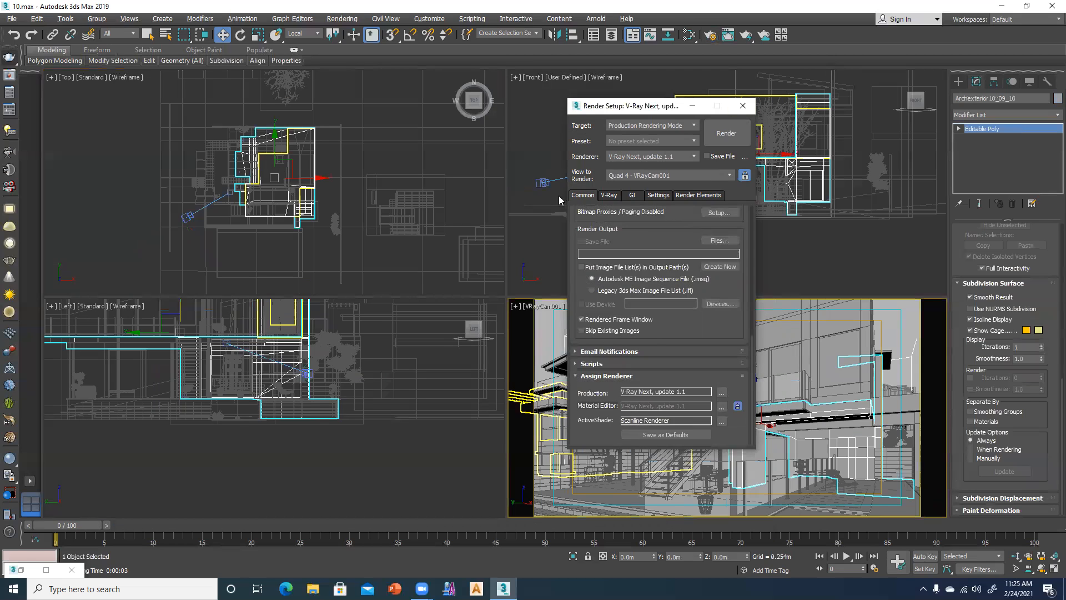
- Delete VRayCam001, test render the resulting perspective view and close the frame buffer
left_click(540, 183)
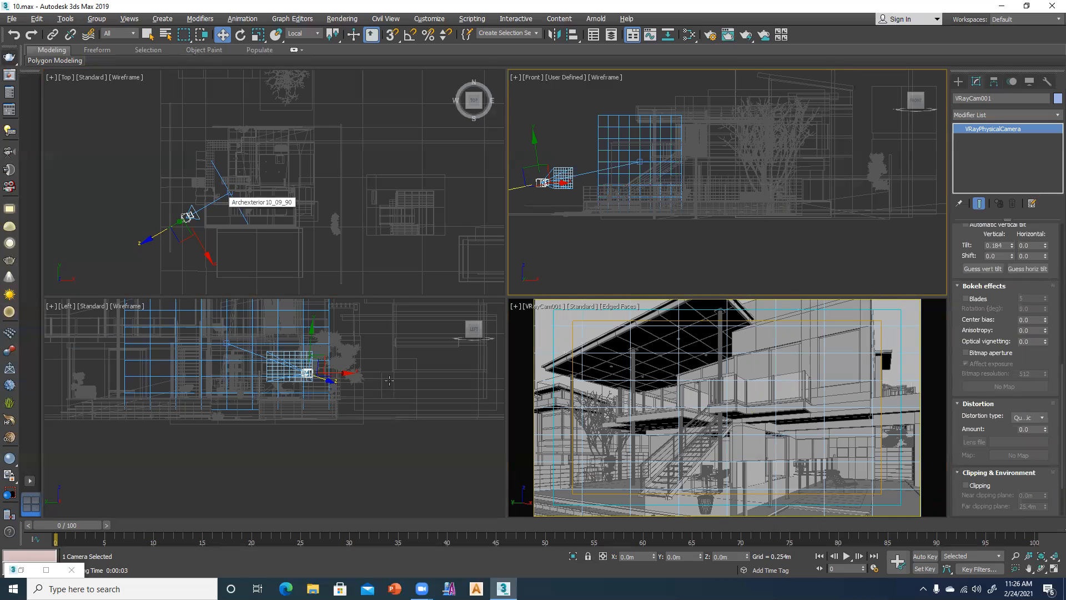
key("Delete")
left_click(634, 353)
key("shift+q")
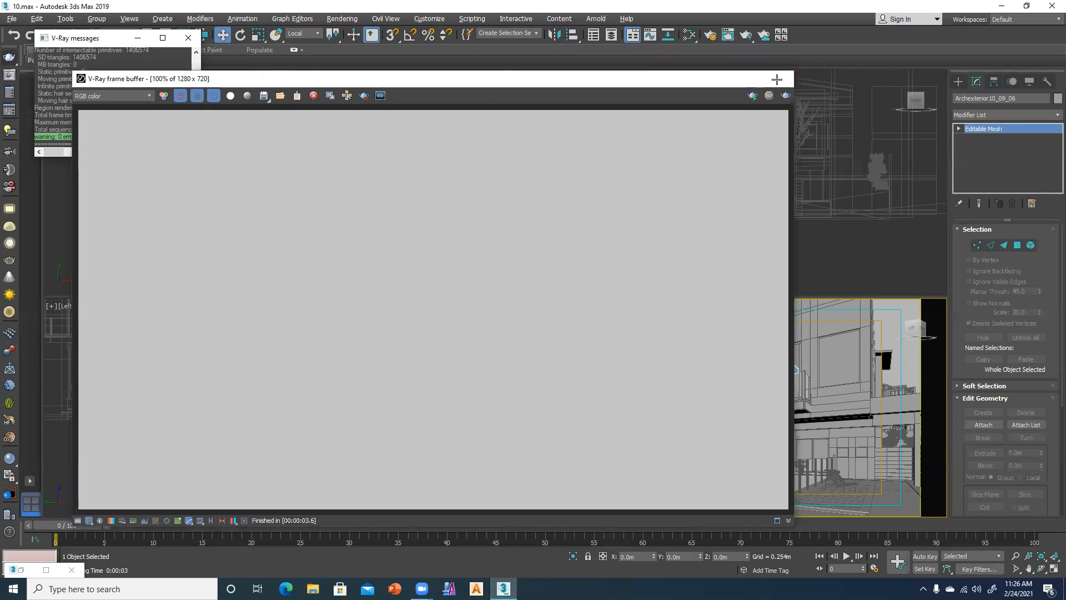
left_click(778, 80)
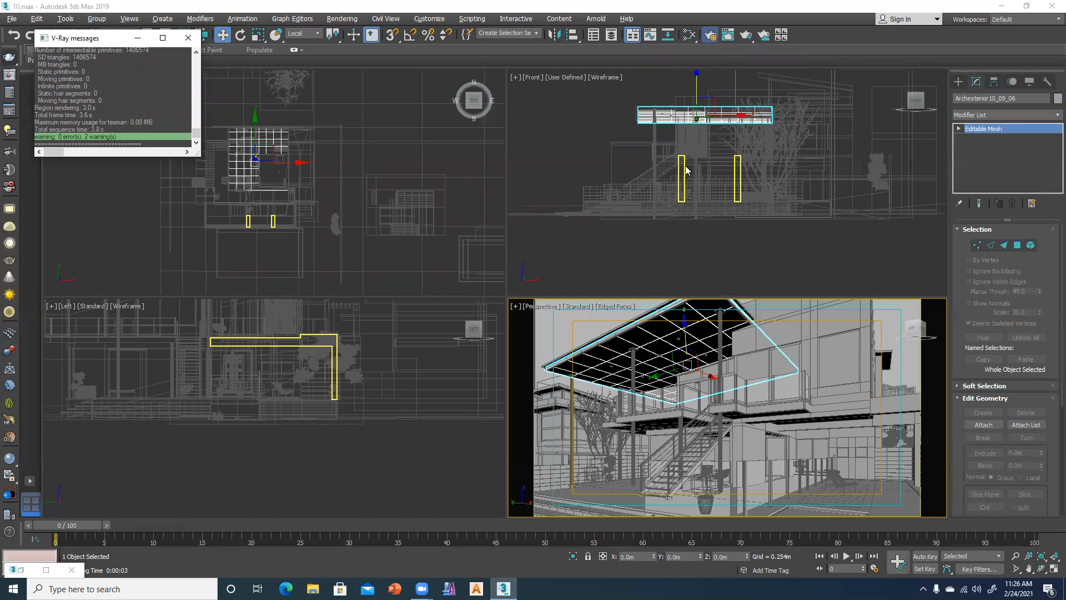
- Switch the production renderer to Scanline Renderer, test render the perspective view and close the rendered frame
key("F10")
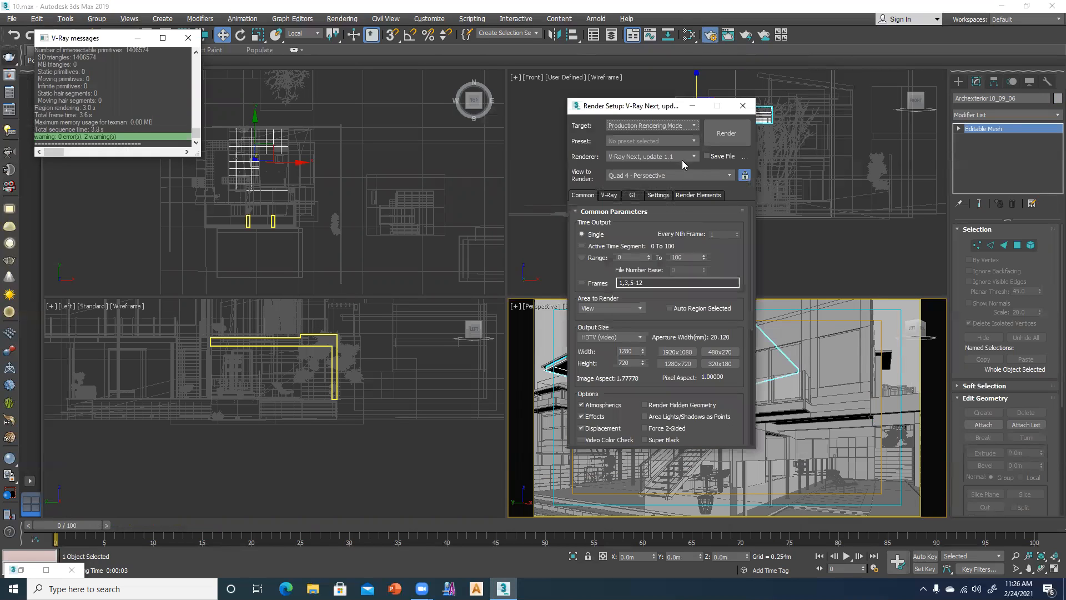
left_click(664, 157)
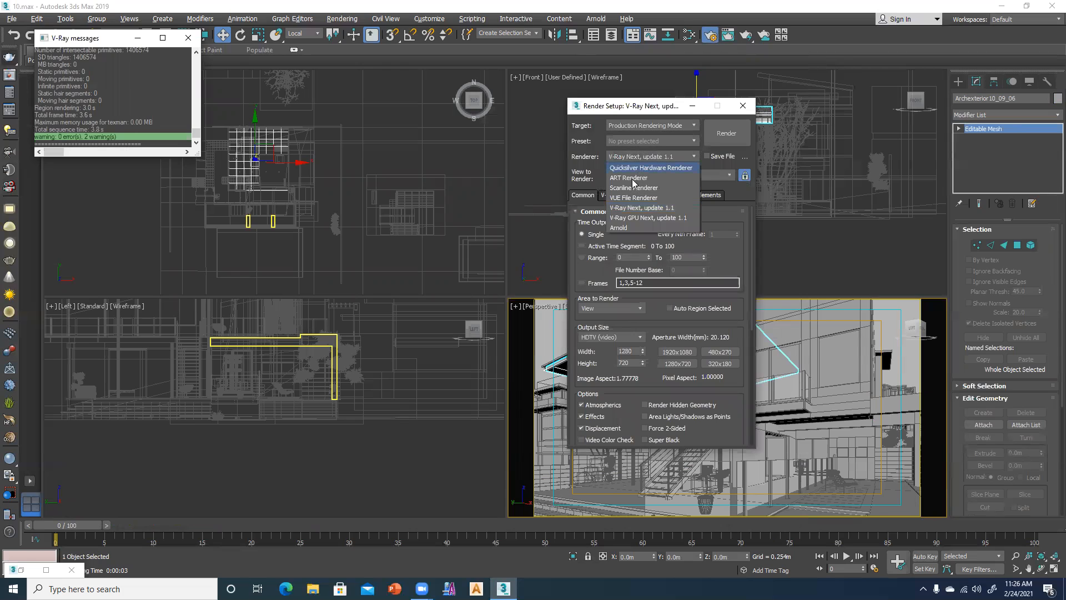
left_click(630, 190)
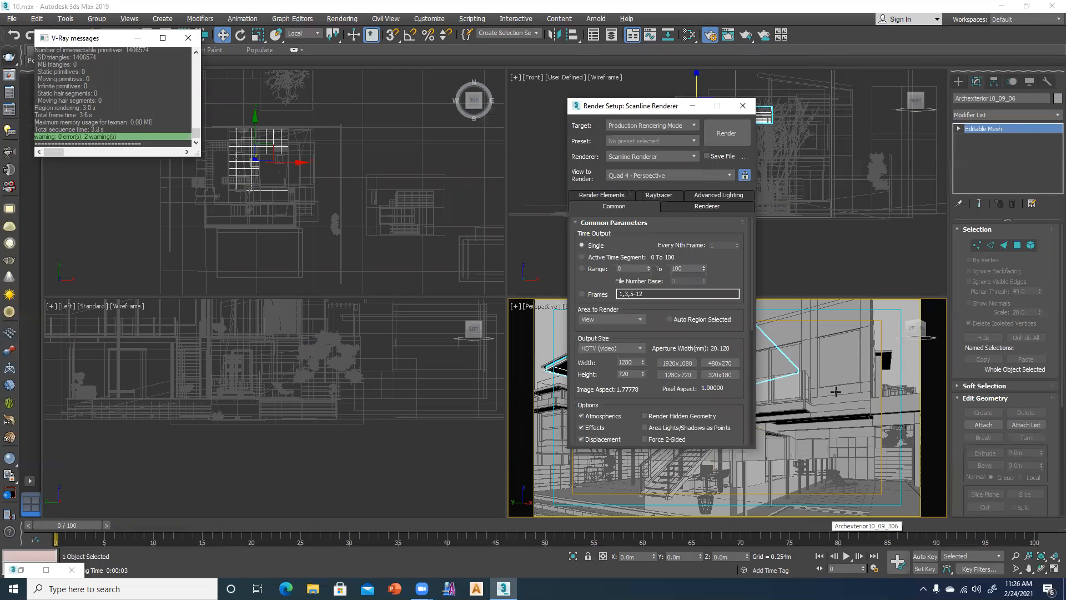
key("shift+q")
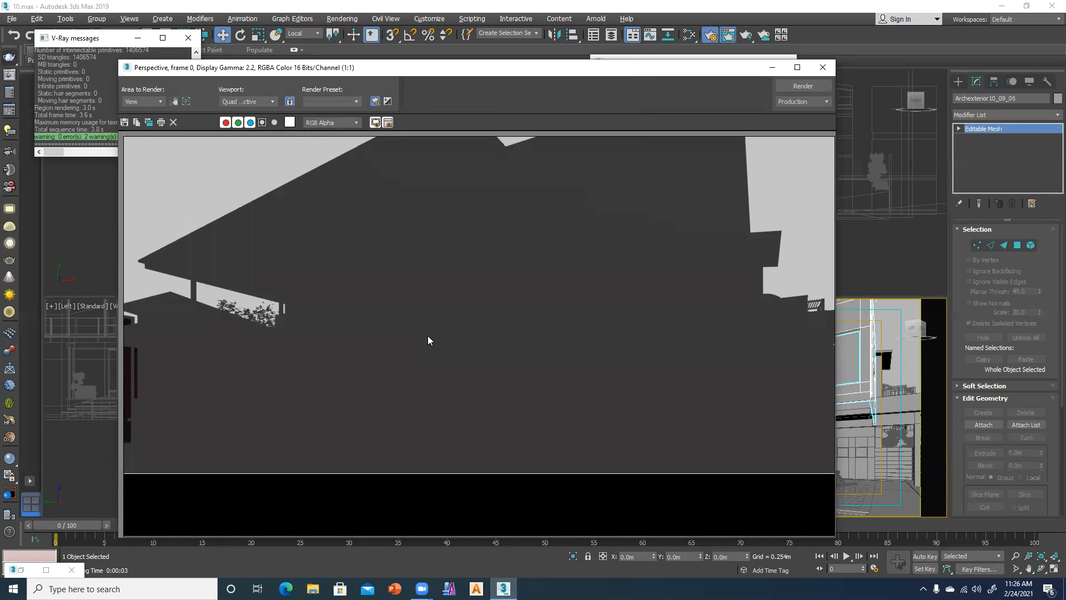
left_click(811, 101)
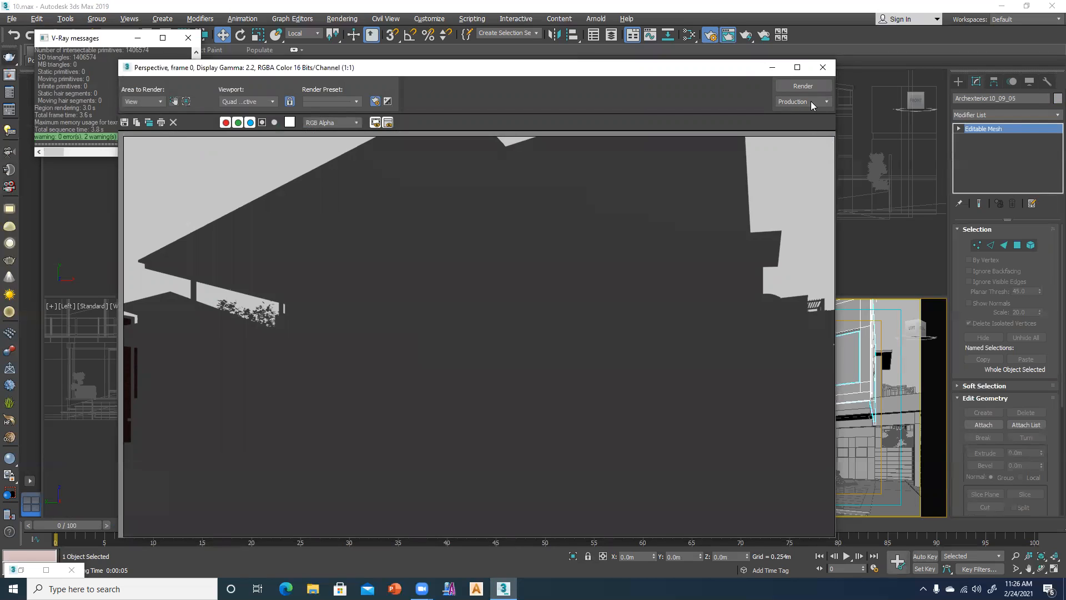
mouse_move(711, 69)
left_mouse_down()
mouse_move(669, 72)
mouse_move(709, 78)
left_mouse_up()
left_click(783, 87)
- Switch the production renderer from Scanline back to V-Ray Next, update 1.1
left_click(650, 176)
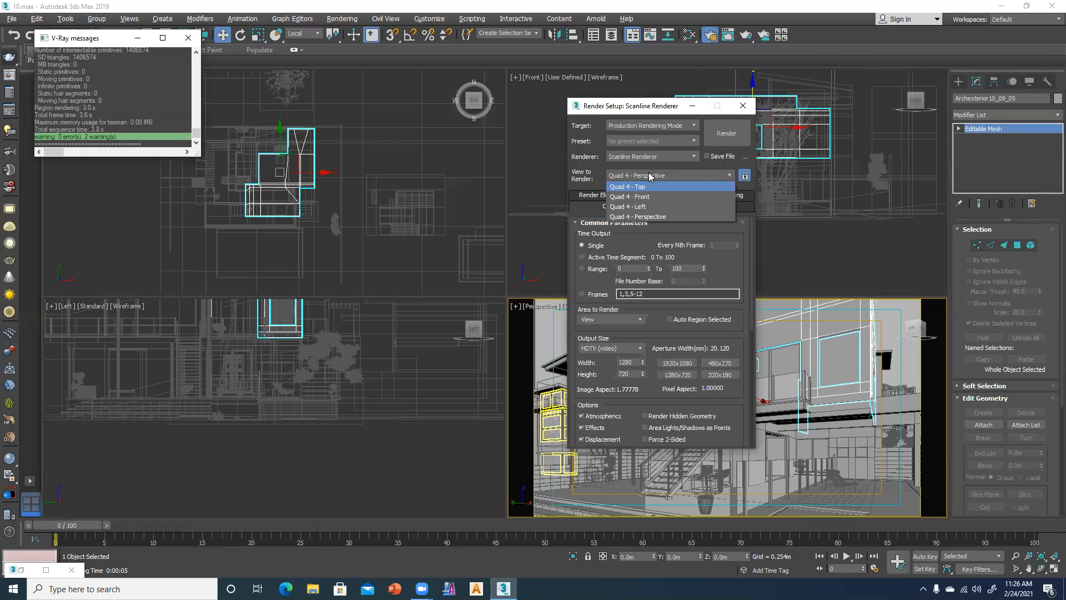
left_click(650, 159)
left_click(647, 157)
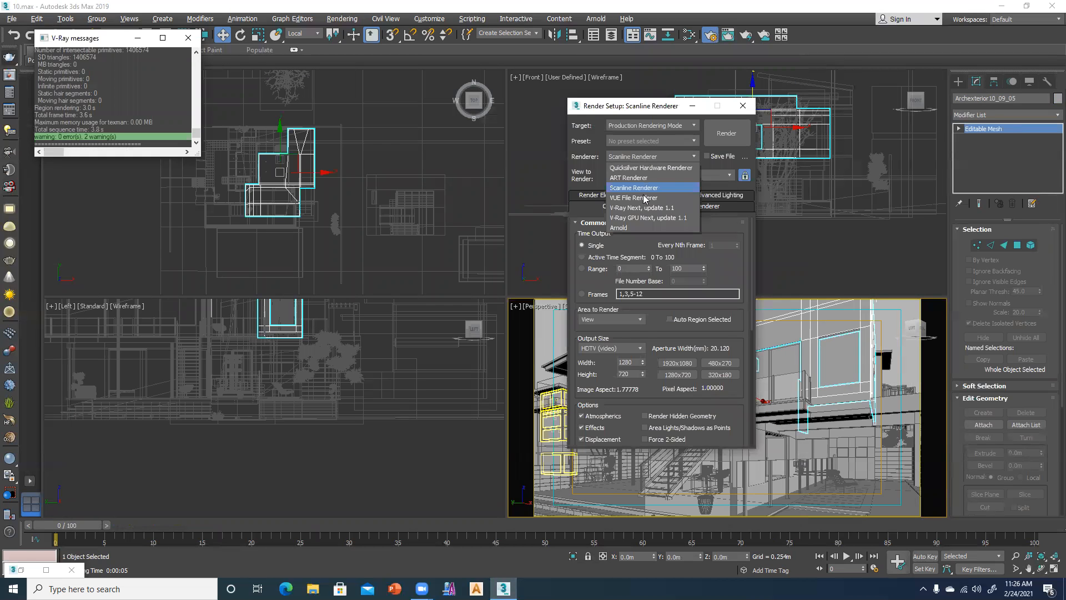
left_click(640, 208)
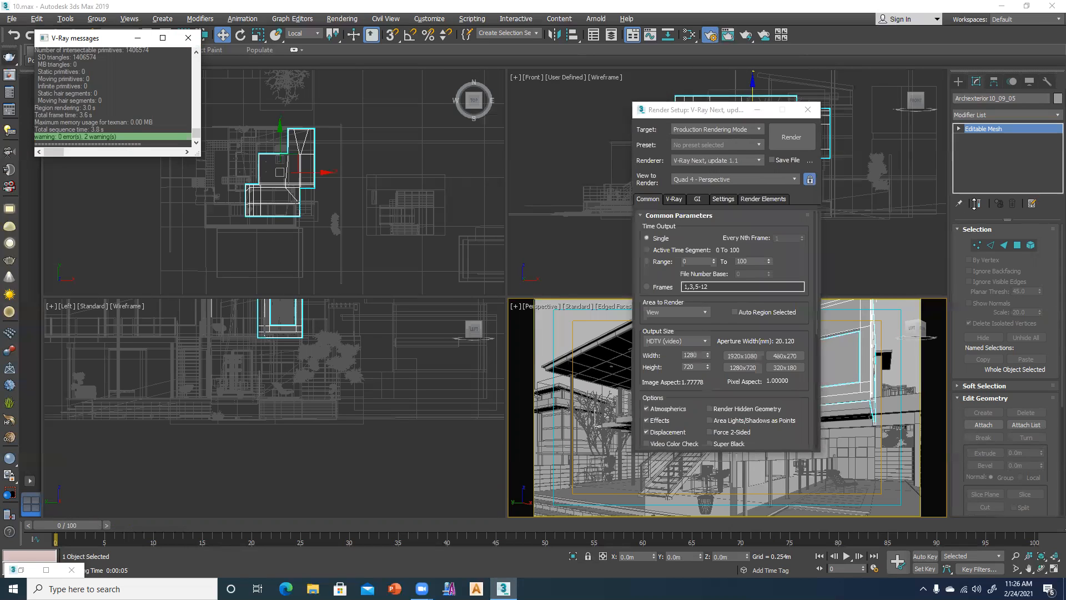
- Create a VRayPhysicalCamera in the Top view aimed at the house, with a target distance of about 11.8 m
left_click(959, 81)
left_click(1029, 148)
left_click_drag(184, 209, 226, 180)
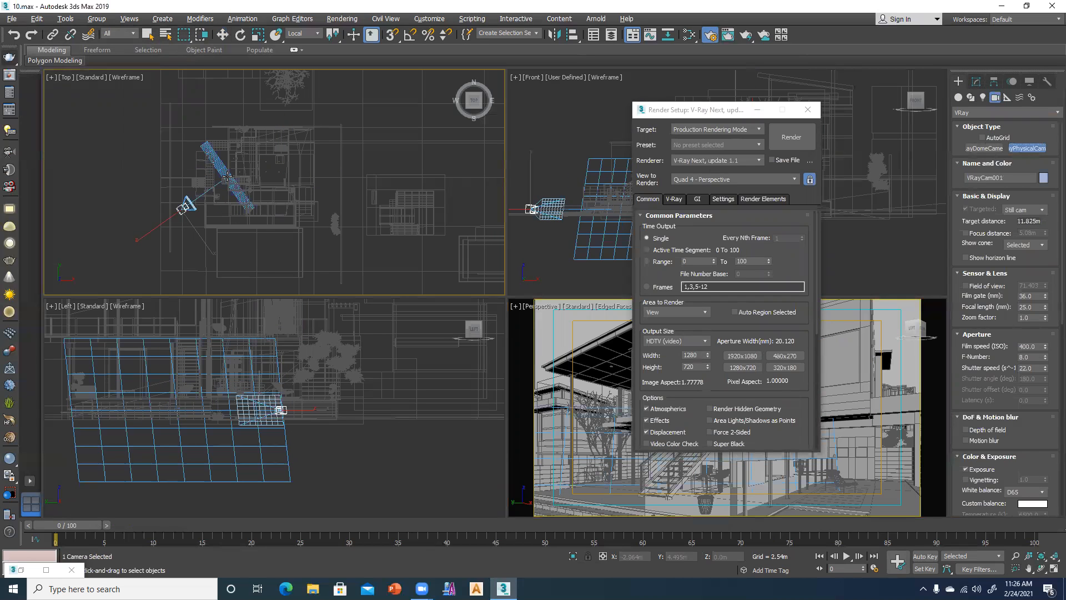
right_click(226, 180)
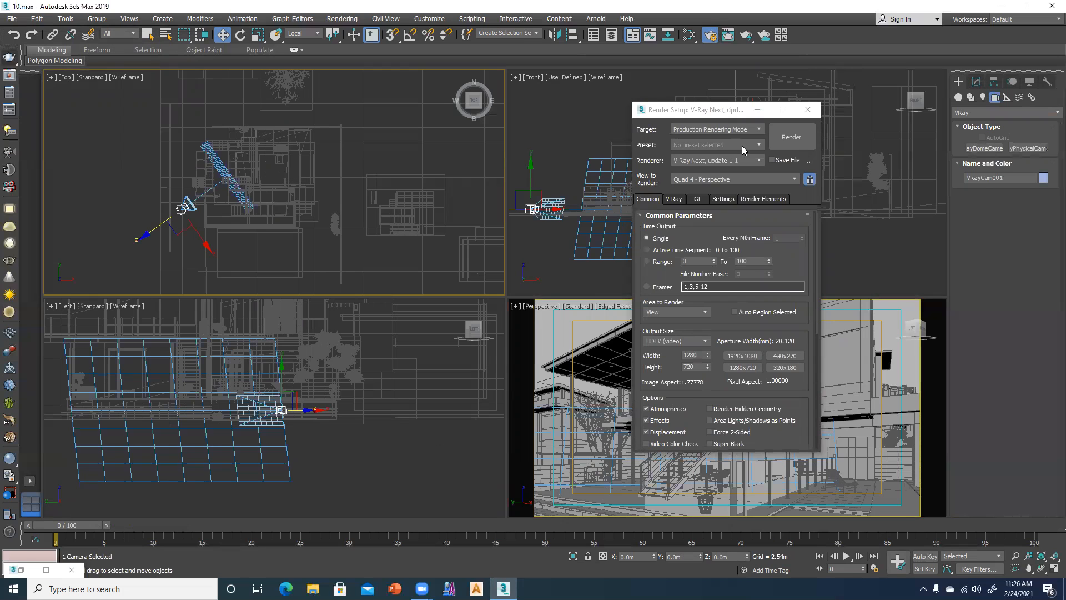
- Switch the perspective viewport to the new camera's view, test render it with V-Ray Next and close the frame buffer
left_click_drag(722, 109, 595, 76)
left_click(758, 353)
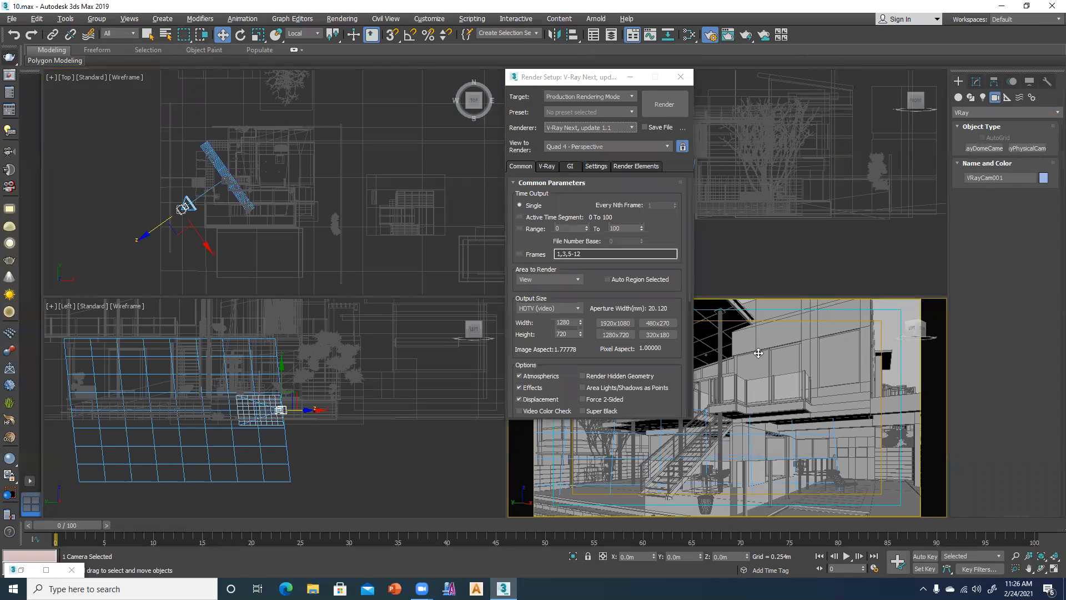
key("c")
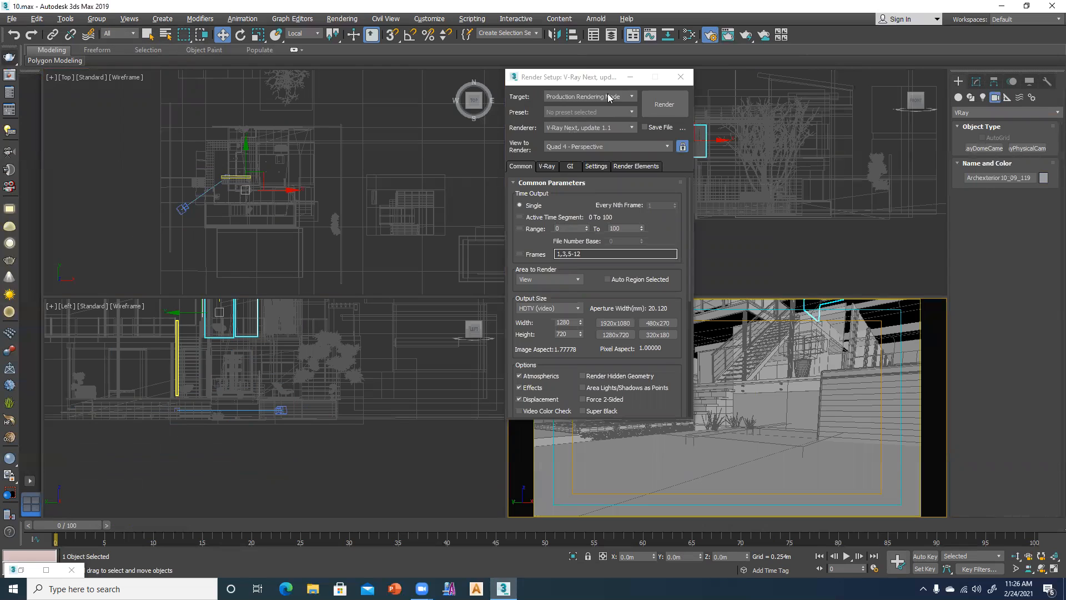
left_click_drag(578, 83, 541, 82)
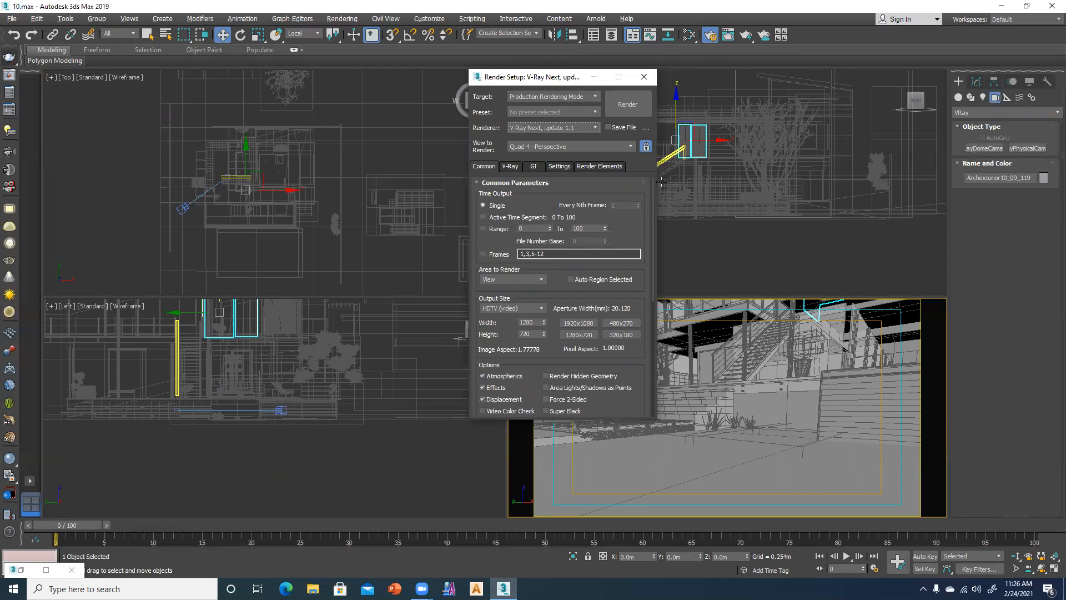
left_click(628, 105)
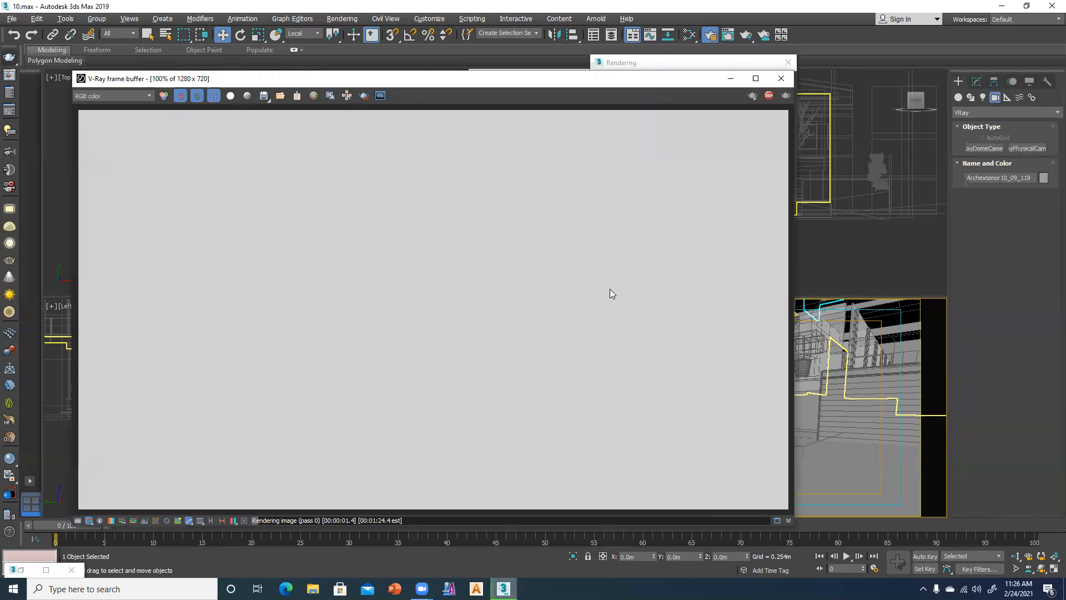
left_click(780, 79)
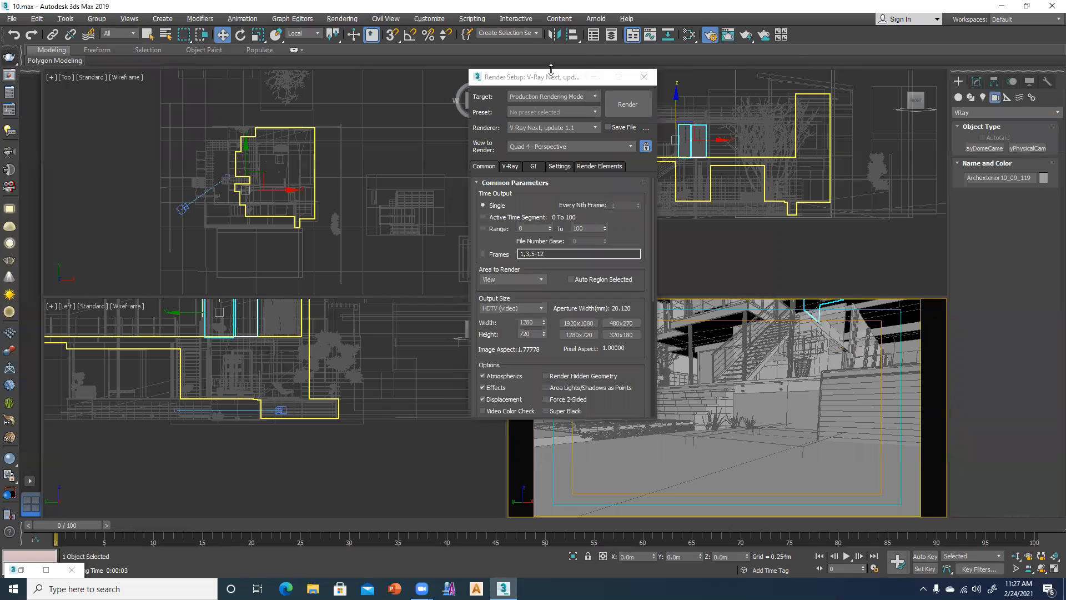
- Reopen the most recent scene, 10.max, without saving the changes to the current one
left_click_drag(596, 77, 630, 85)
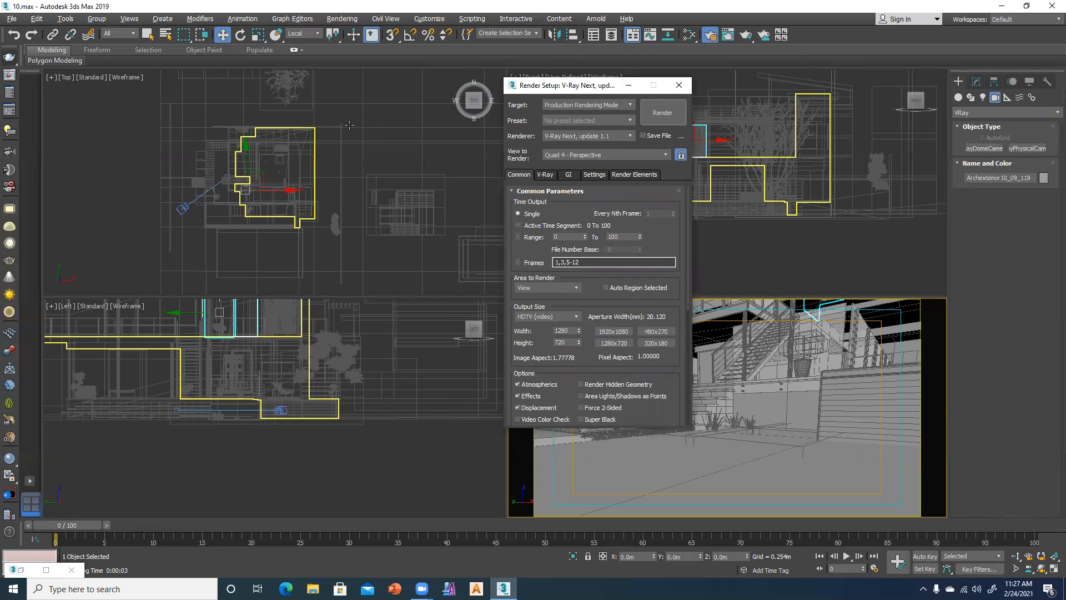
left_click(11, 18)
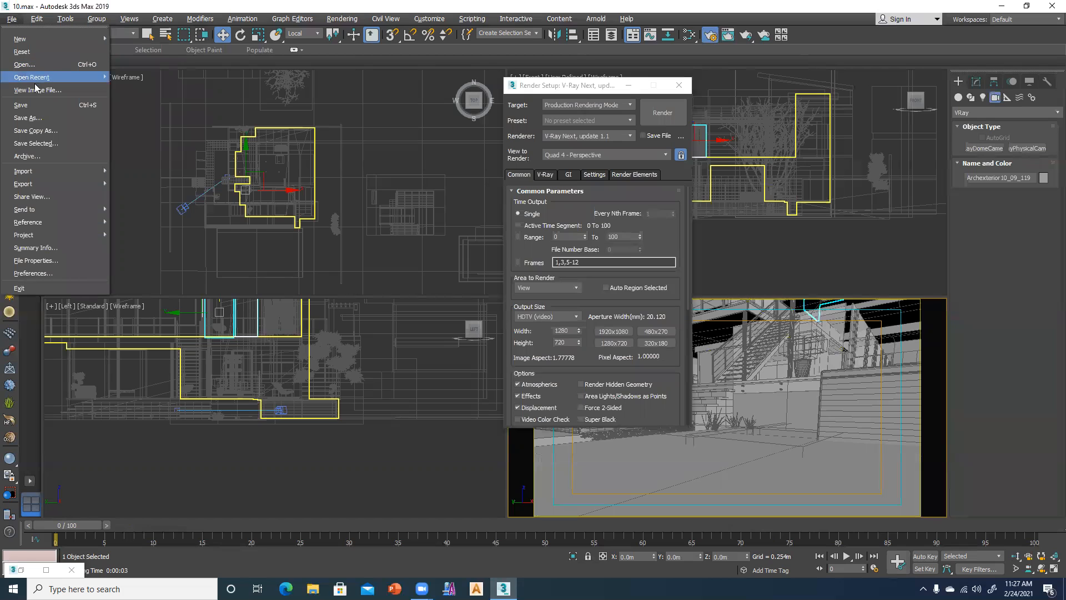
mouse_move(35, 77)
left_click(275, 84)
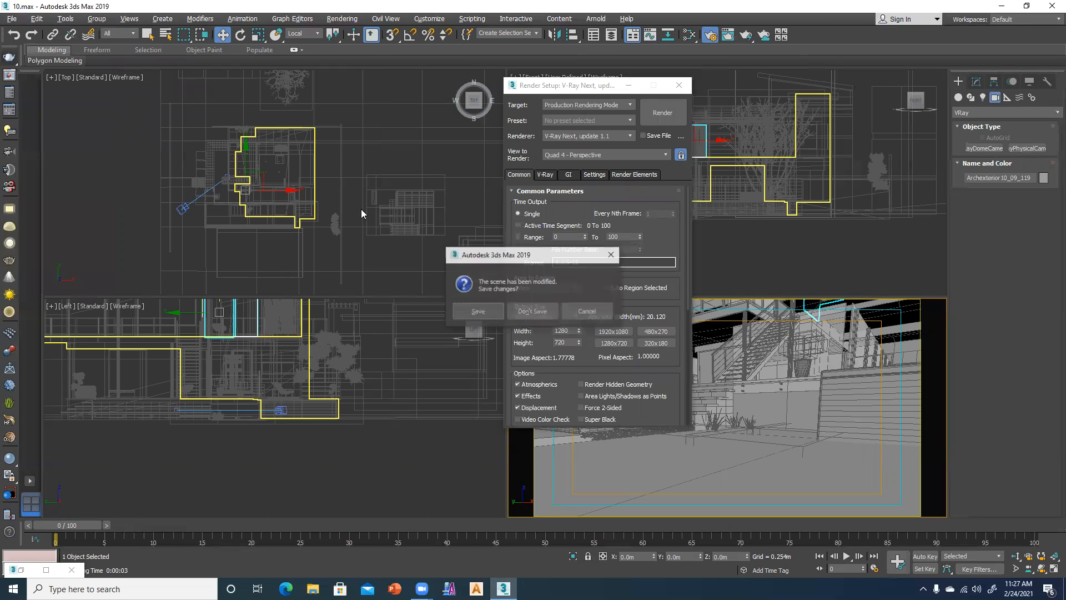
left_click(532, 311)
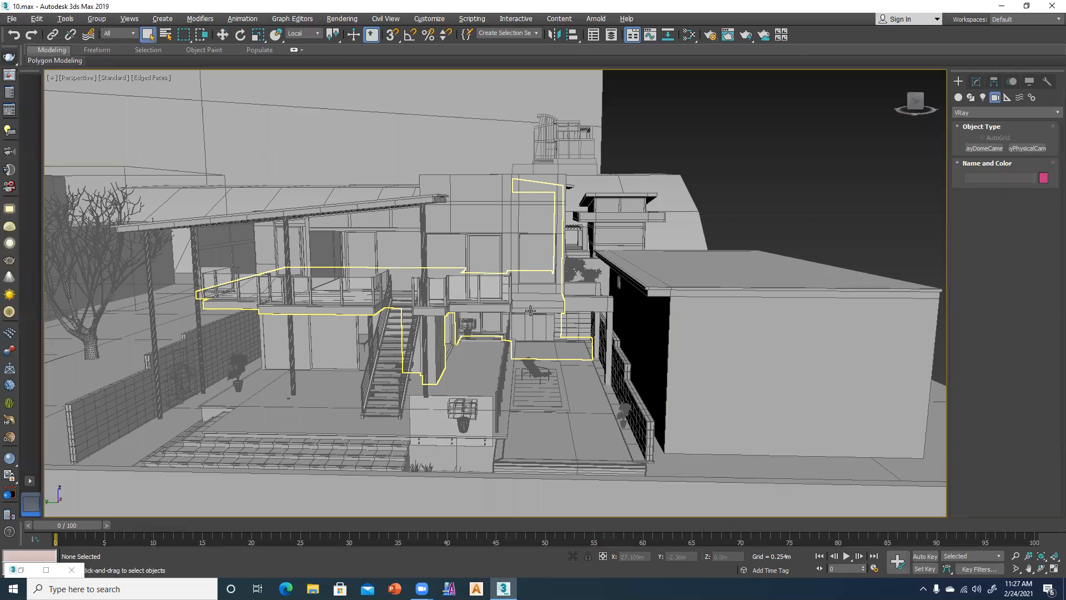
- Create a VRayPhysicalCamera in the Top view aimed at the house's staircase area, with a target distance of about 9.7 m
key("alt+w")
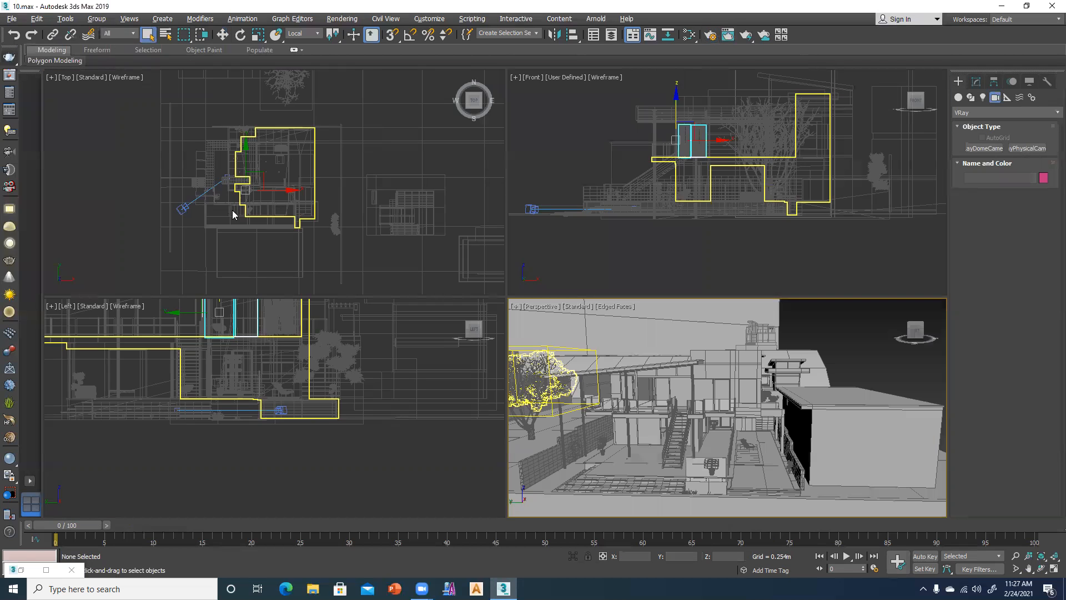
scroll(226, 241, "down", 2)
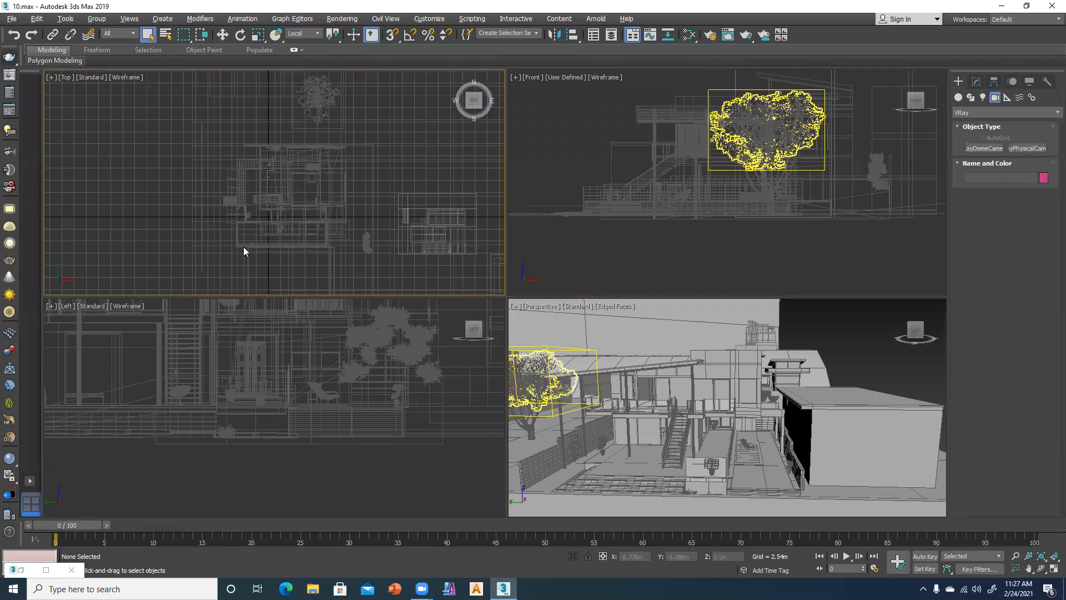
left_click(655, 381)
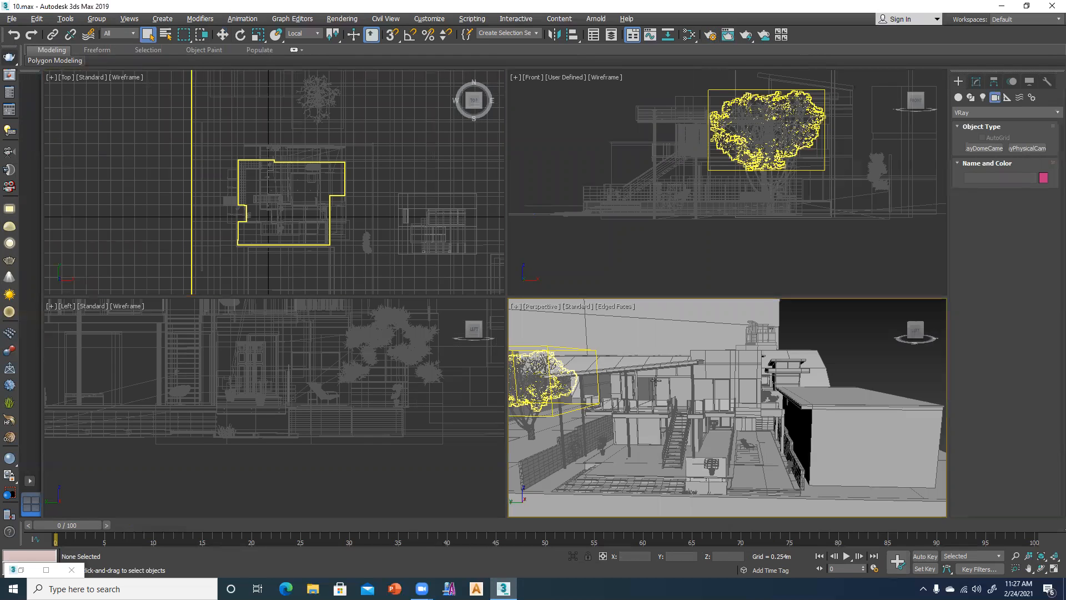
left_click(576, 358)
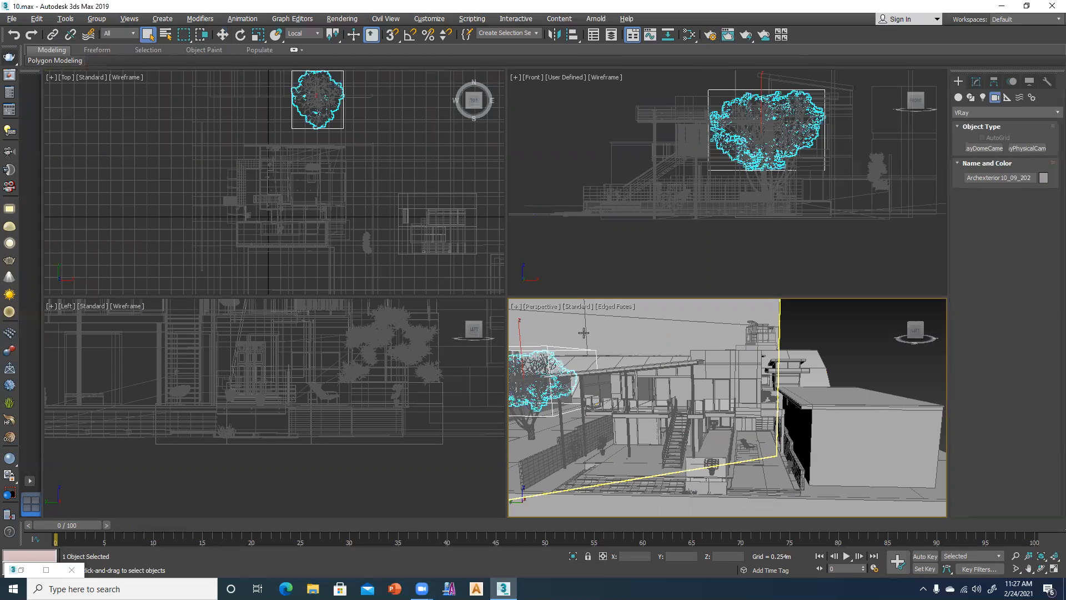
right_click(255, 217)
key("alt+w")
left_click(1028, 148)
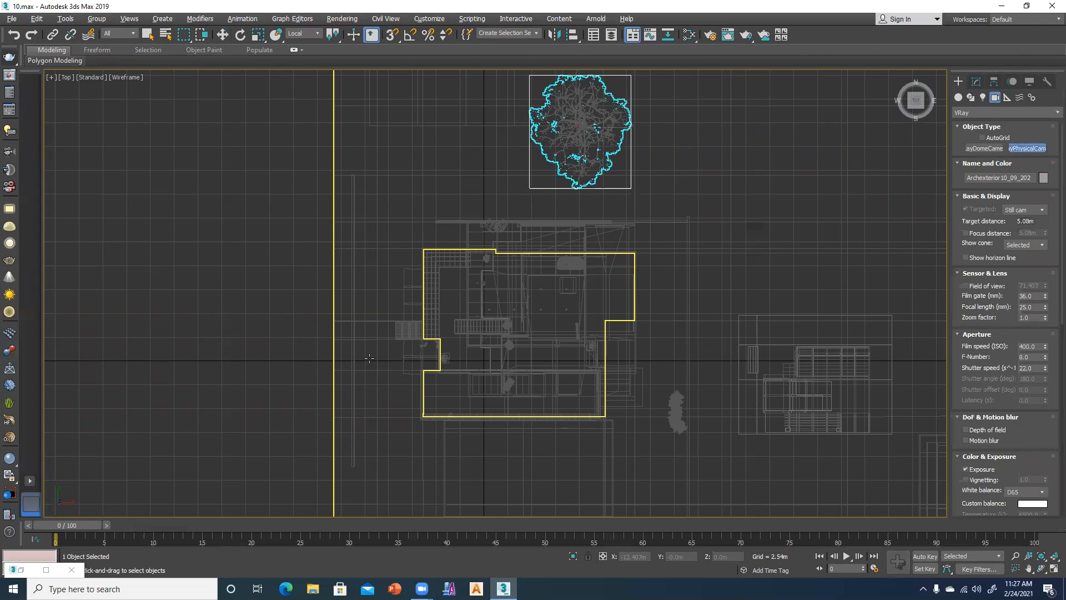
left_click_drag(368, 354, 455, 316)
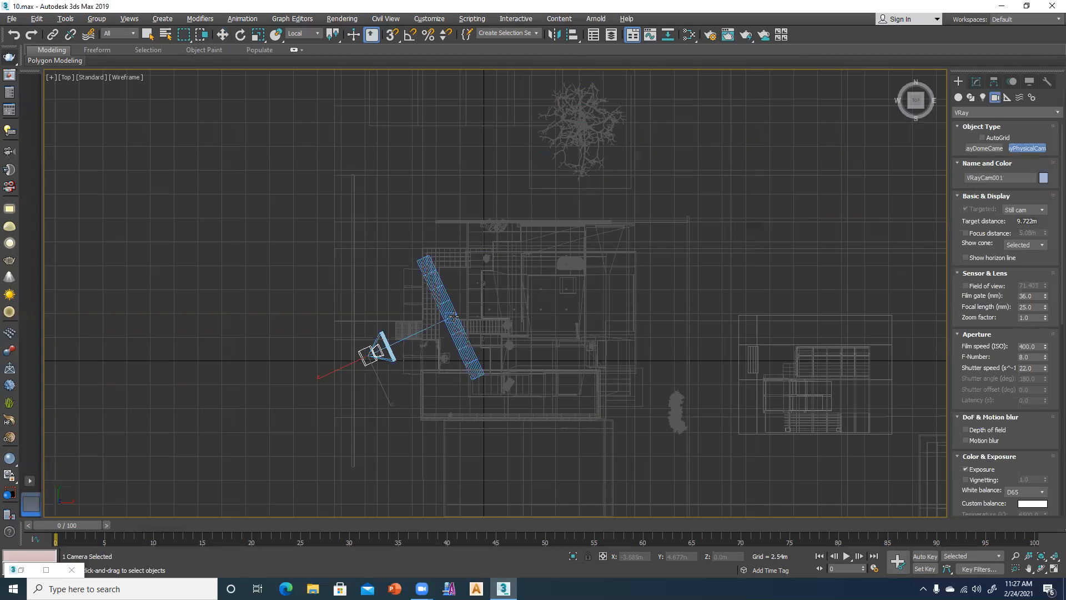
key("w")
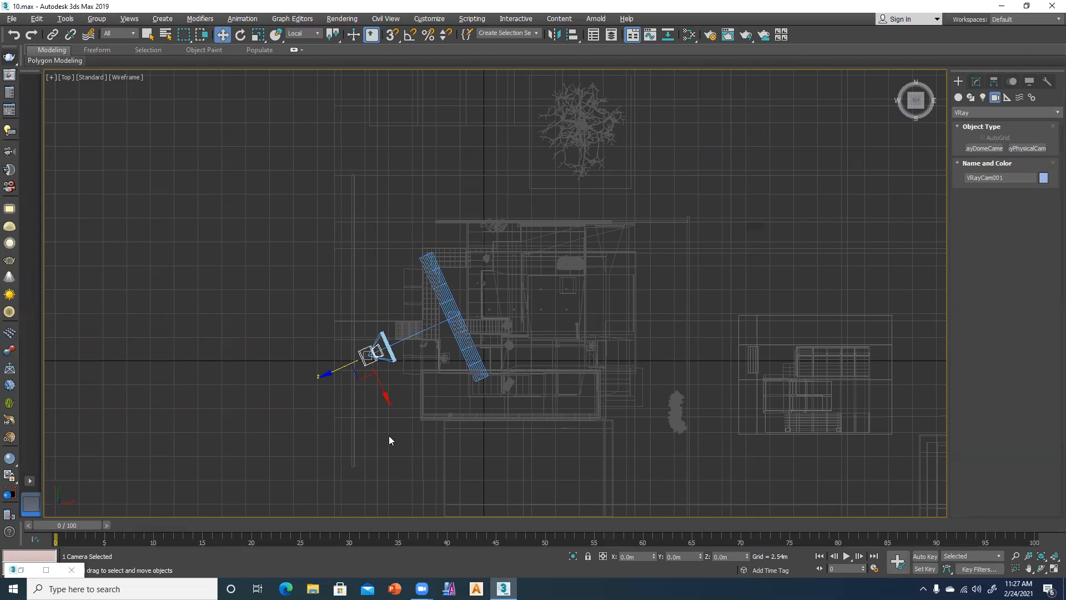
left_click(388, 435)
- Switch the perspective viewport to the new camera's view with safe frames shown, test render it and close the frame and V-Ray messages windows
key("alt+w")
left_click(679, 413)
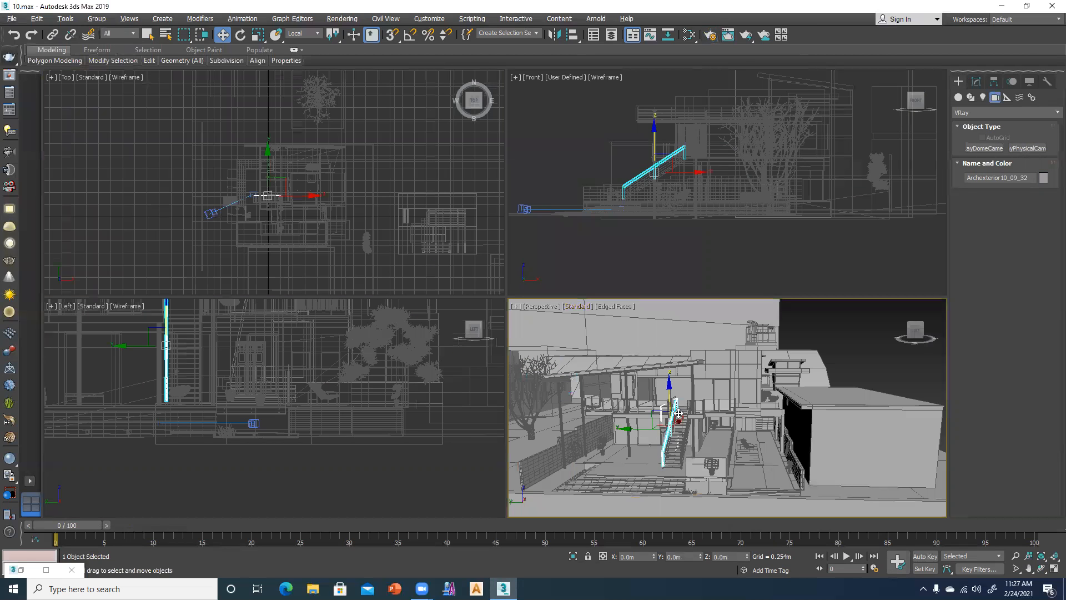
key("c")
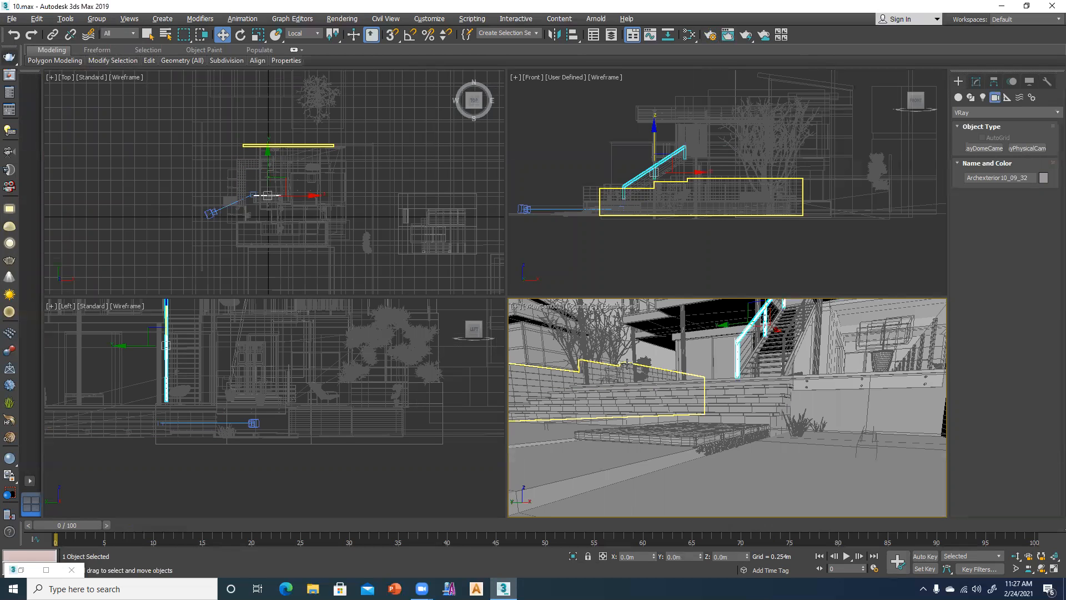
key("shift+f")
key("shift+q")
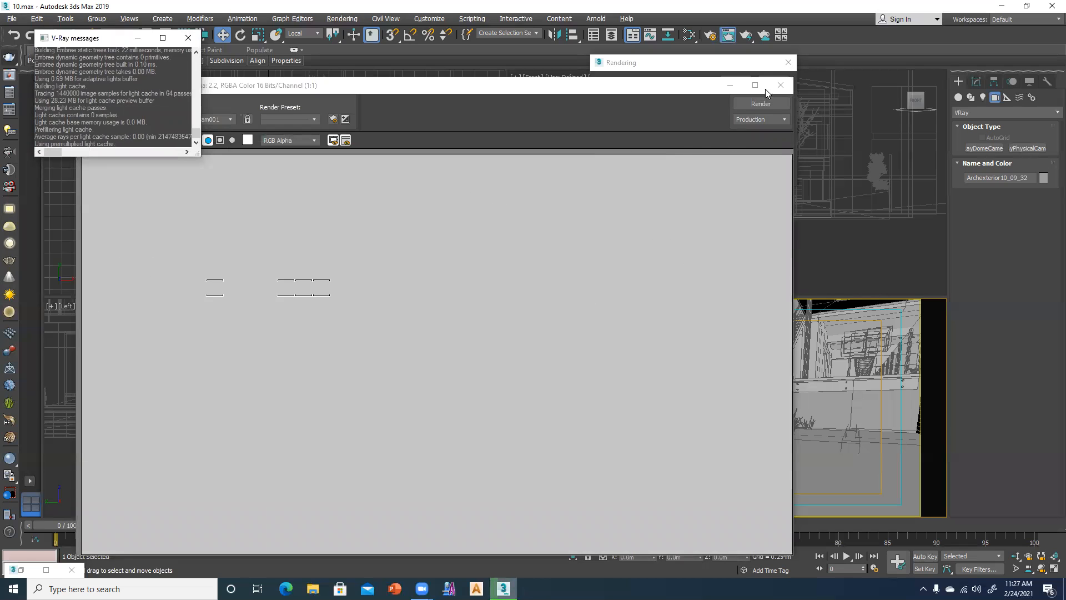
left_click(781, 85)
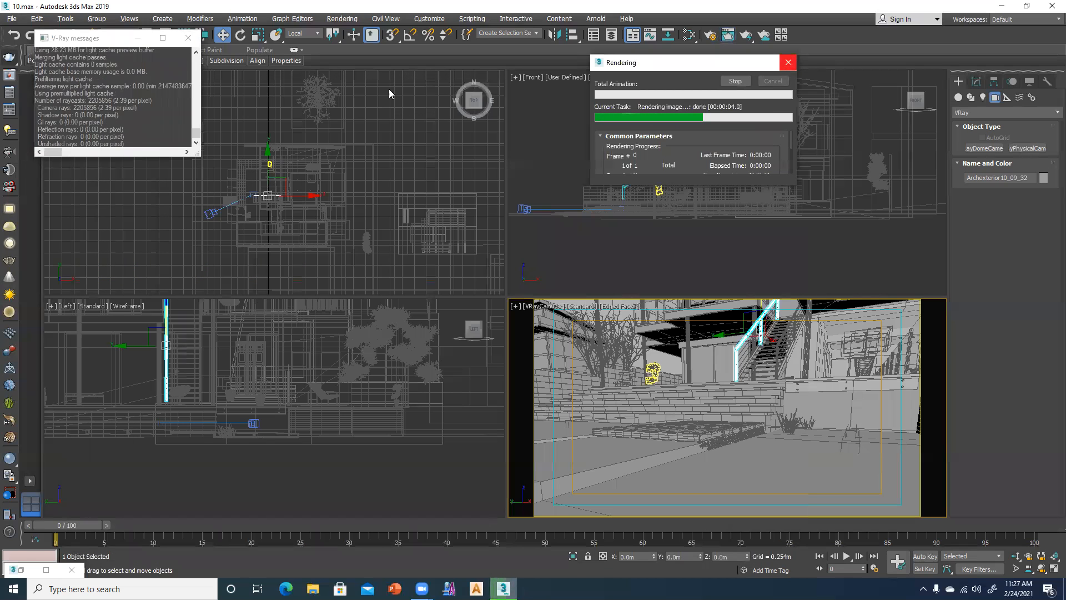
left_click(187, 37)
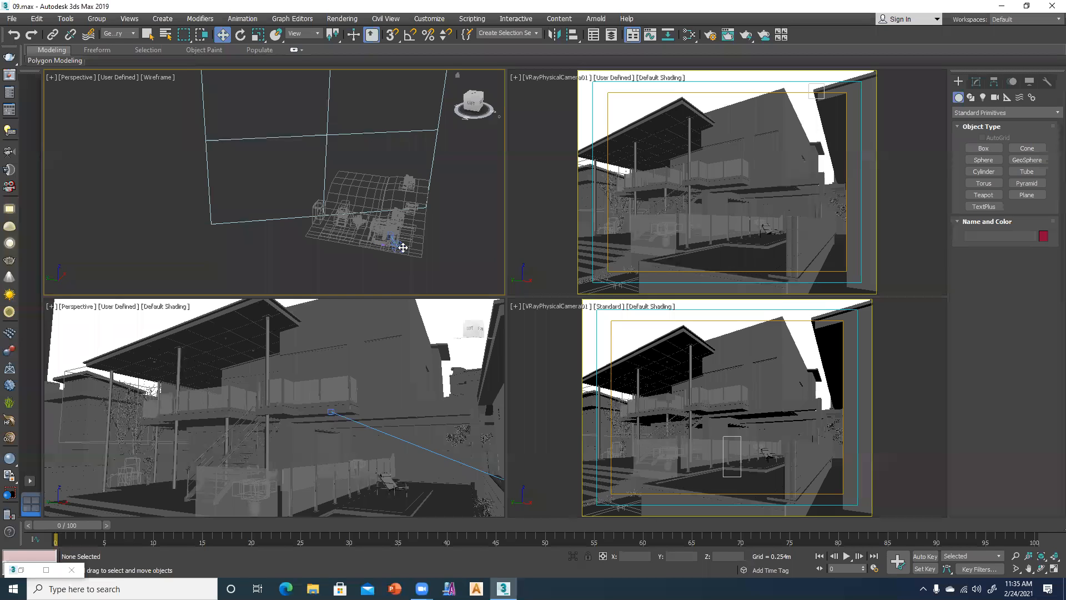
- Change the wireframe perspective viewport of 09.max to a maximized Top view showing the whole camera line
left_click(403, 248)
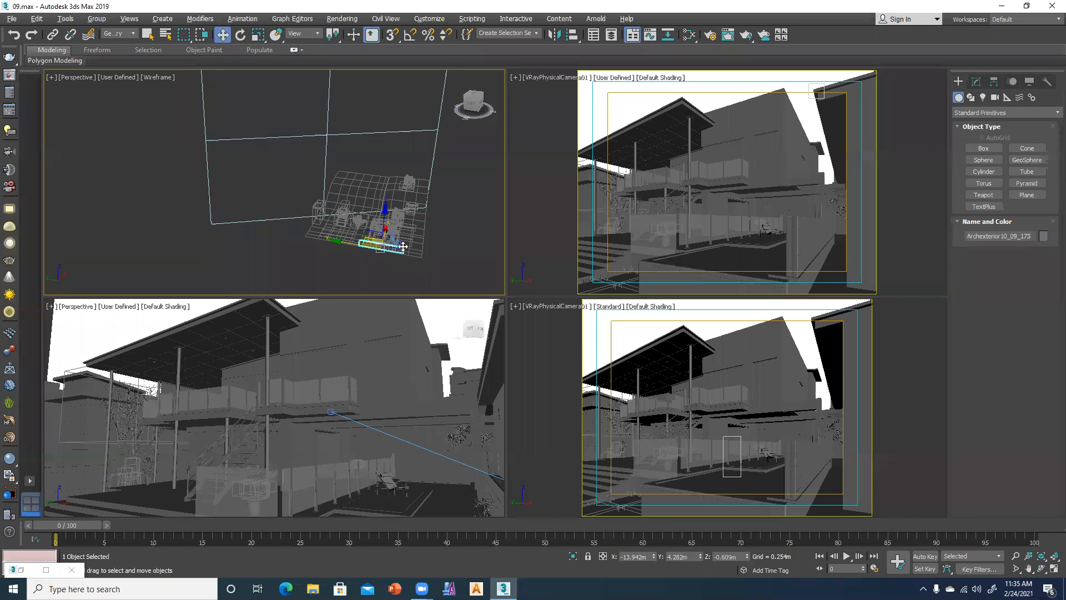
key("alt+w")
key("t")
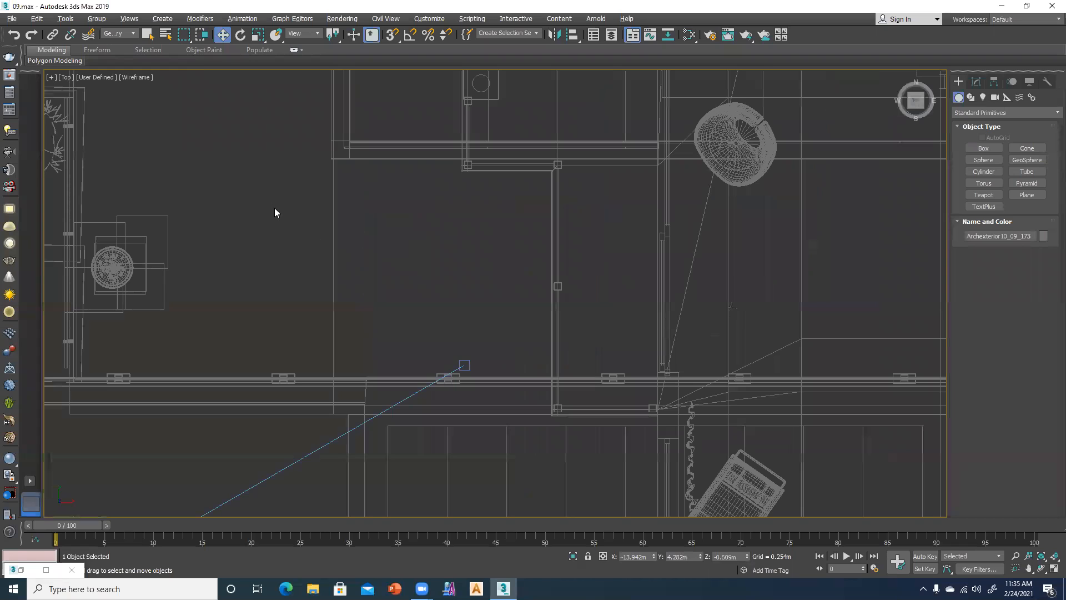
middle_click_drag(352, 431, 440, 425)
scroll(440, 349, "down", 3)
- Set the selection filter to All and select the scene's VRayPhysicalCamera01 in the Top view
left_click(283, 362)
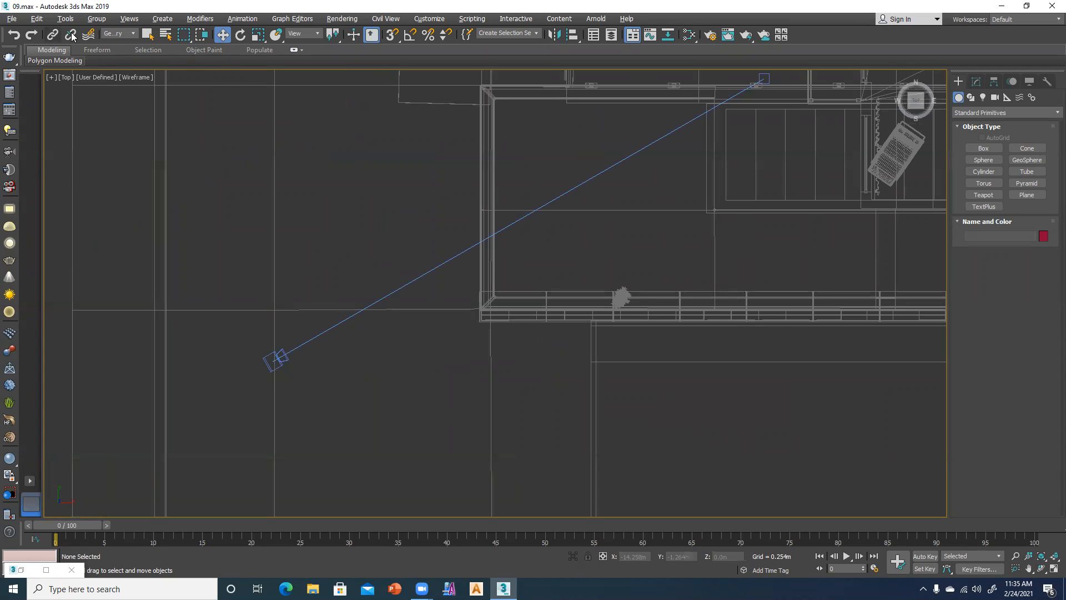
left_click(111, 34)
left_click(108, 51)
left_click(116, 33)
left_click(105, 43)
left_click(277, 356)
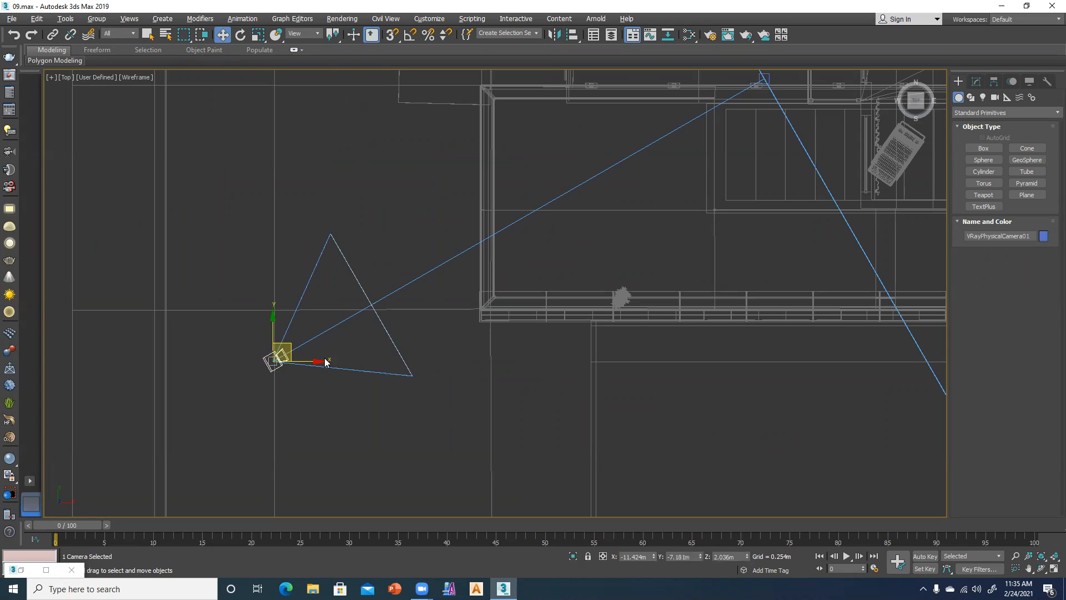
- Adjust the focal length of the selected physical camera and review its exposure and tilt settings
left_click(976, 82)
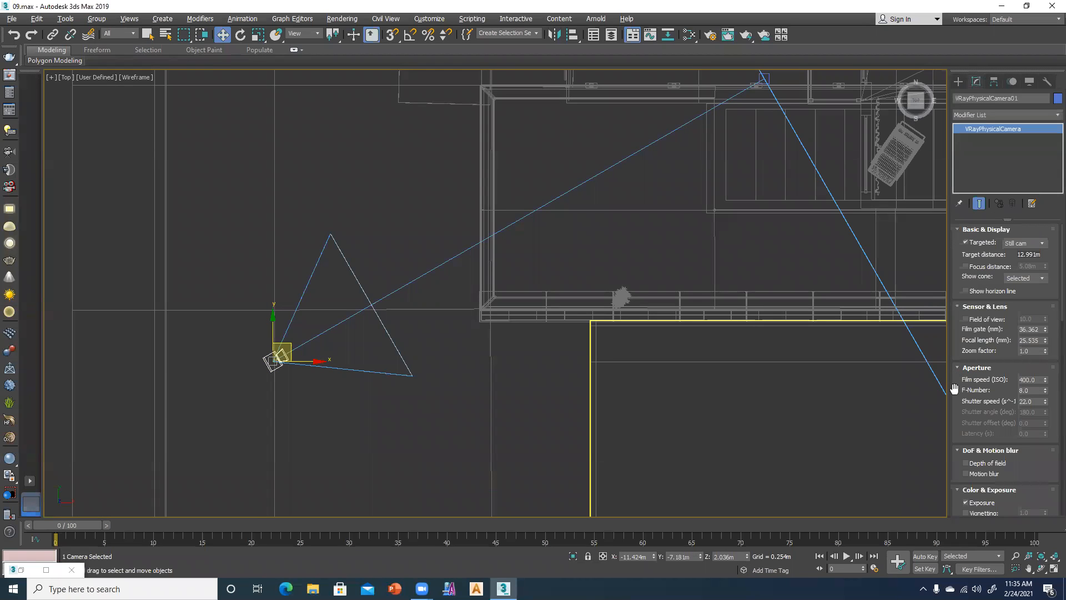
scroll(955, 355, "down", 1)
left_click(1037, 299)
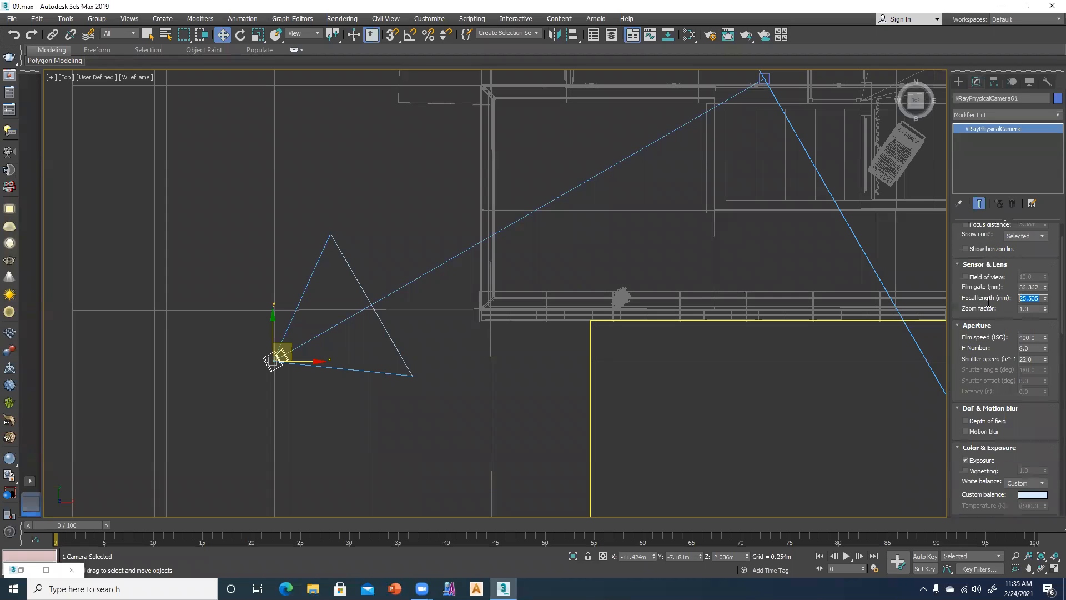
key("Return")
left_click_drag(965, 410, 966, 269)
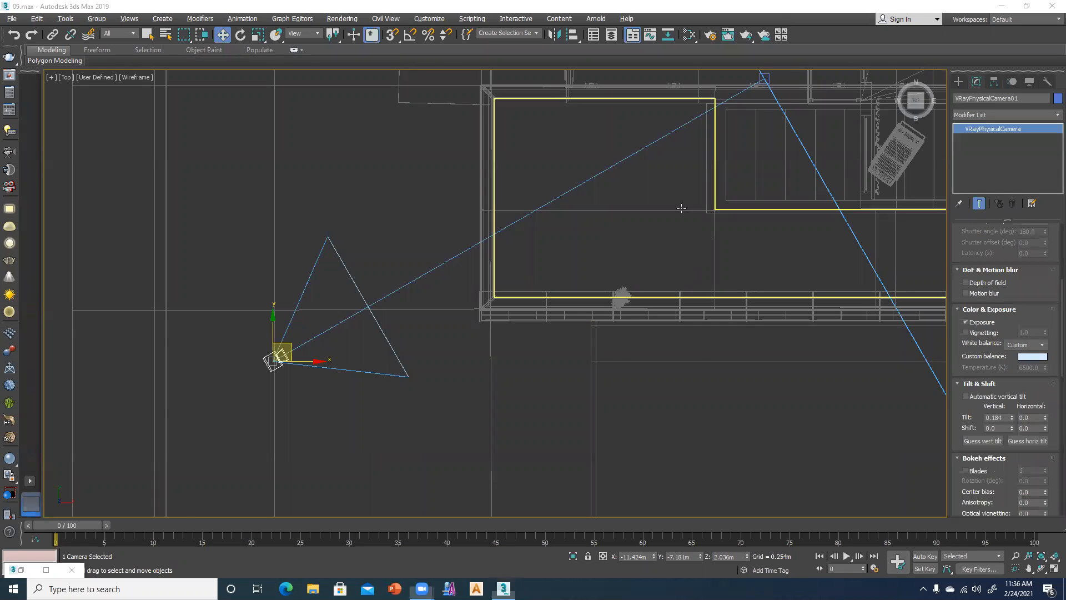
- Activate the Standard camera viewport in the four-view layout and set the render output size to HDTV (video) at 1280x720
key("alt+w")
left_click(727, 393)
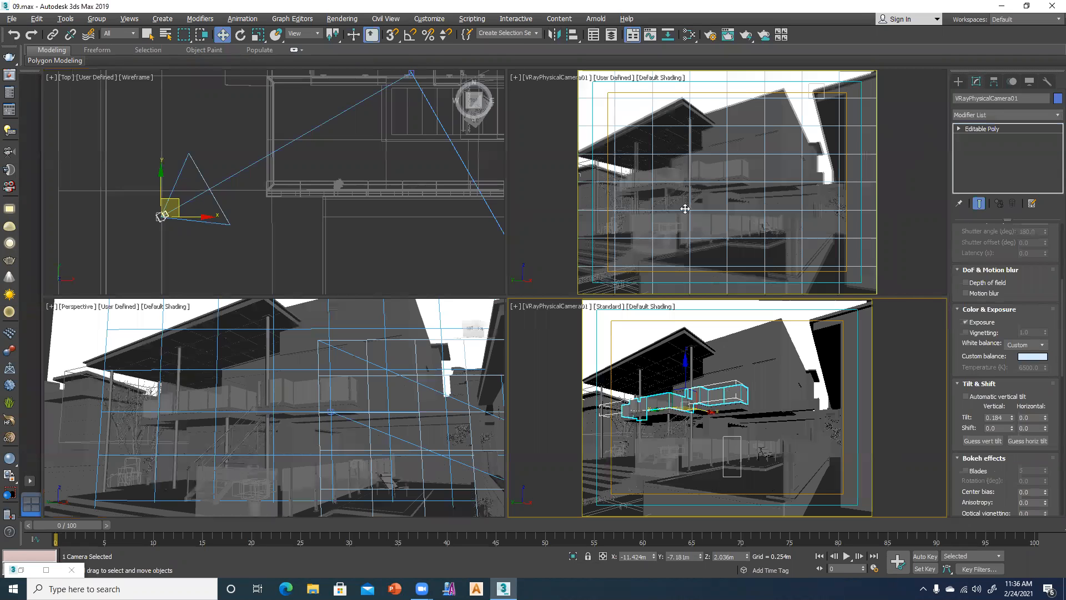
key("F10")
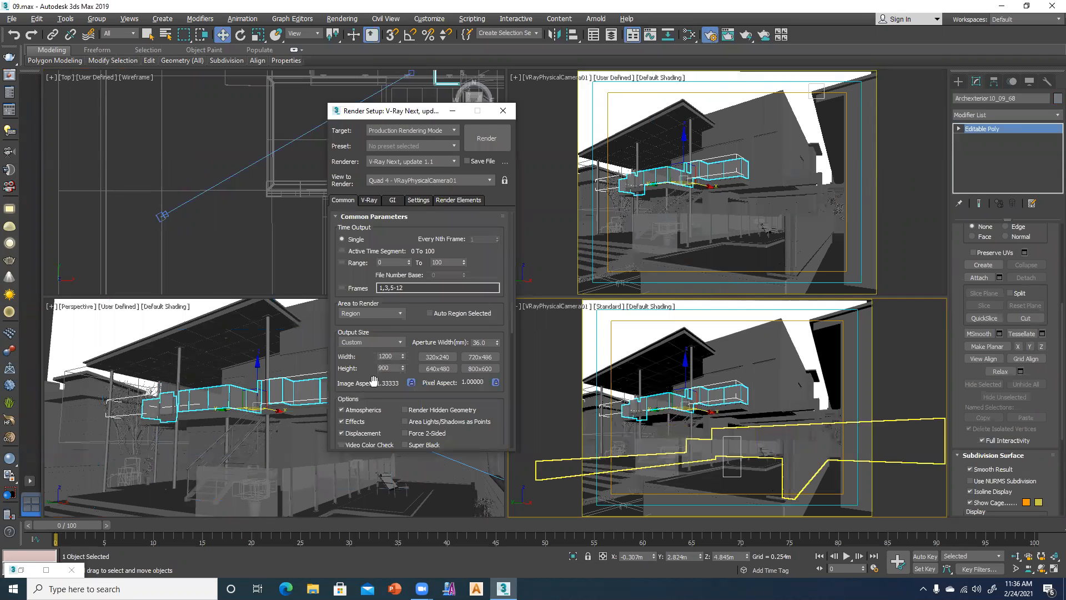
left_click(380, 343)
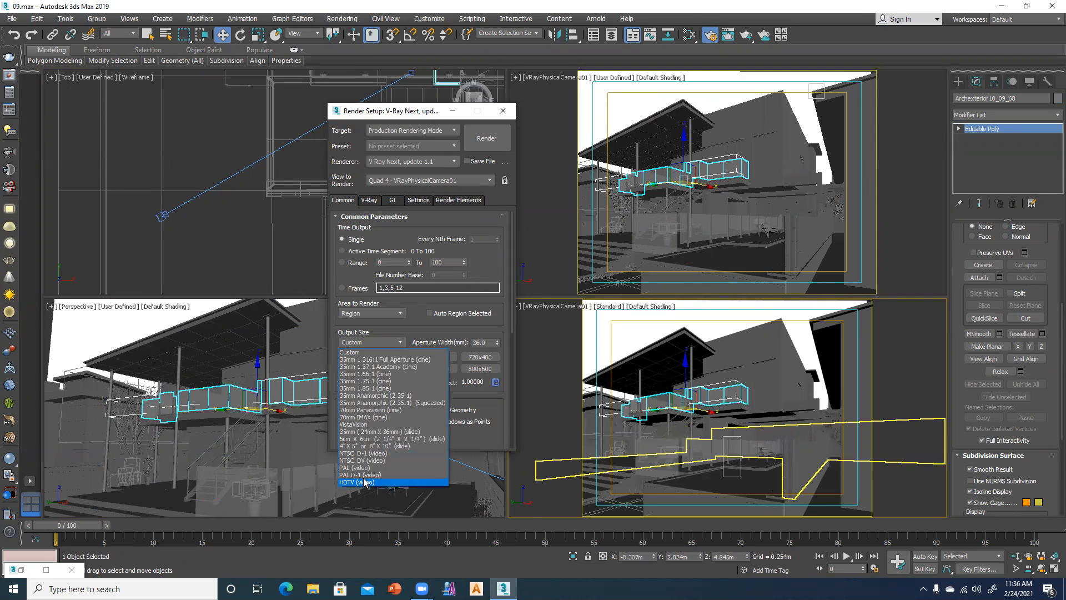
left_click(364, 481)
left_click(441, 369)
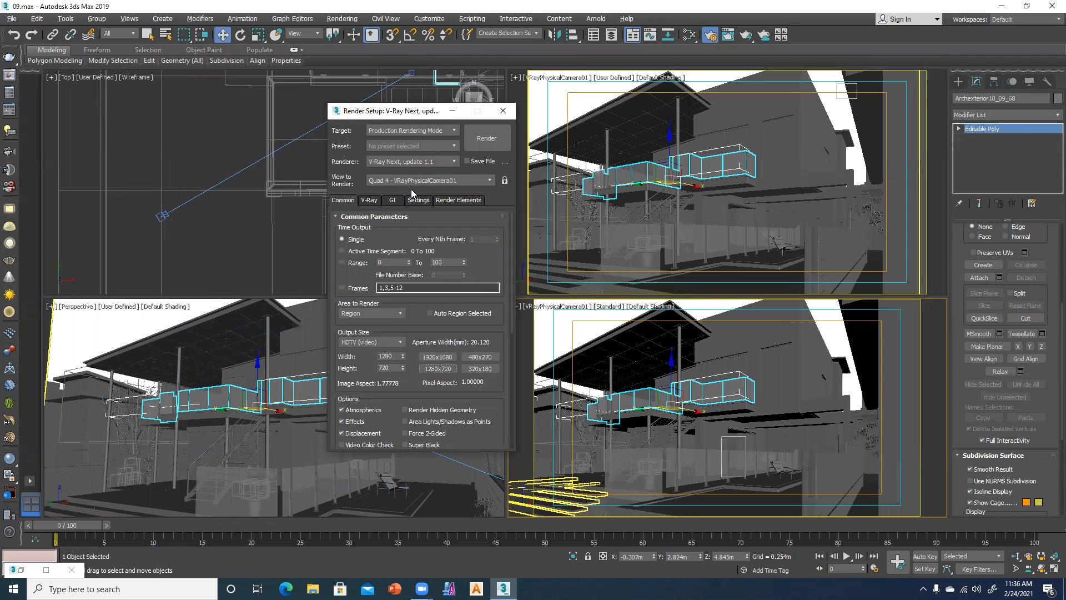
- Review the common render settings, test render the region in the camera view and close the V-Ray messages window
scroll(955, 311, "up", 5)
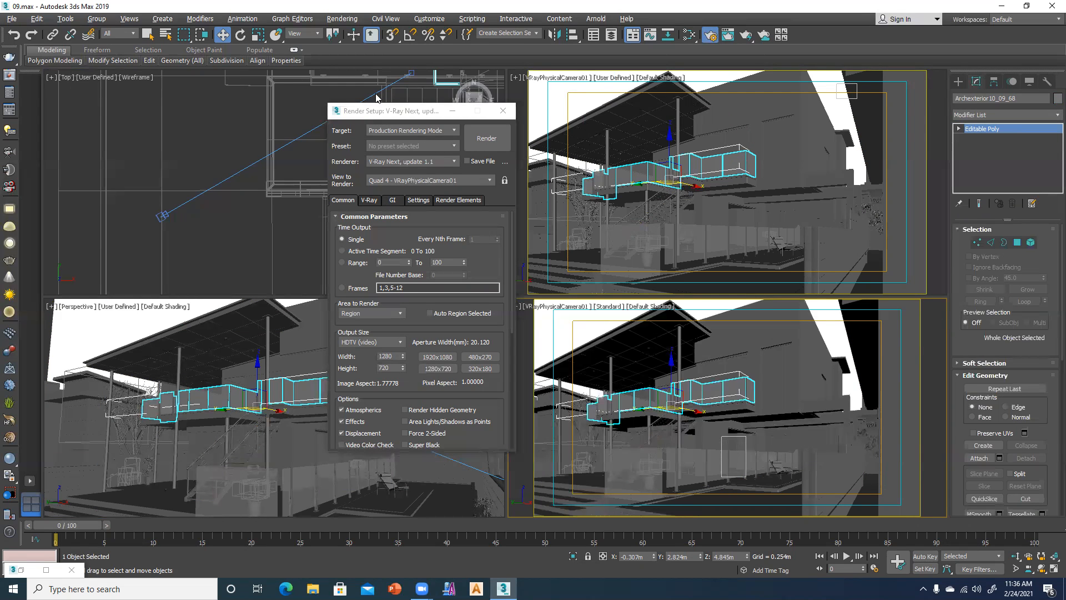
left_click_drag(430, 115, 379, 99)
scroll(433, 303, "down", 5)
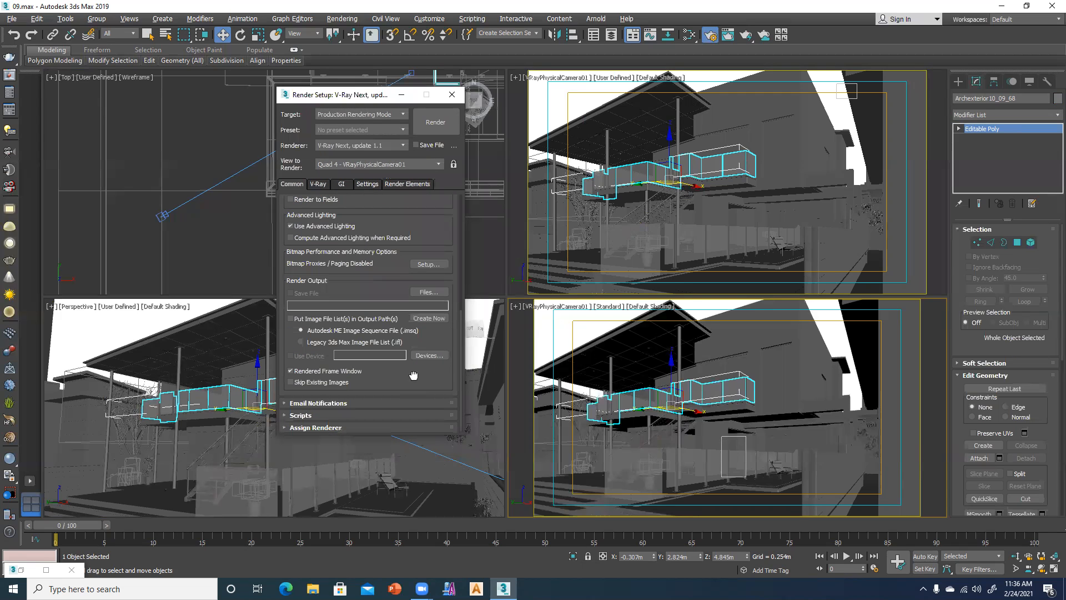
left_click(609, 336)
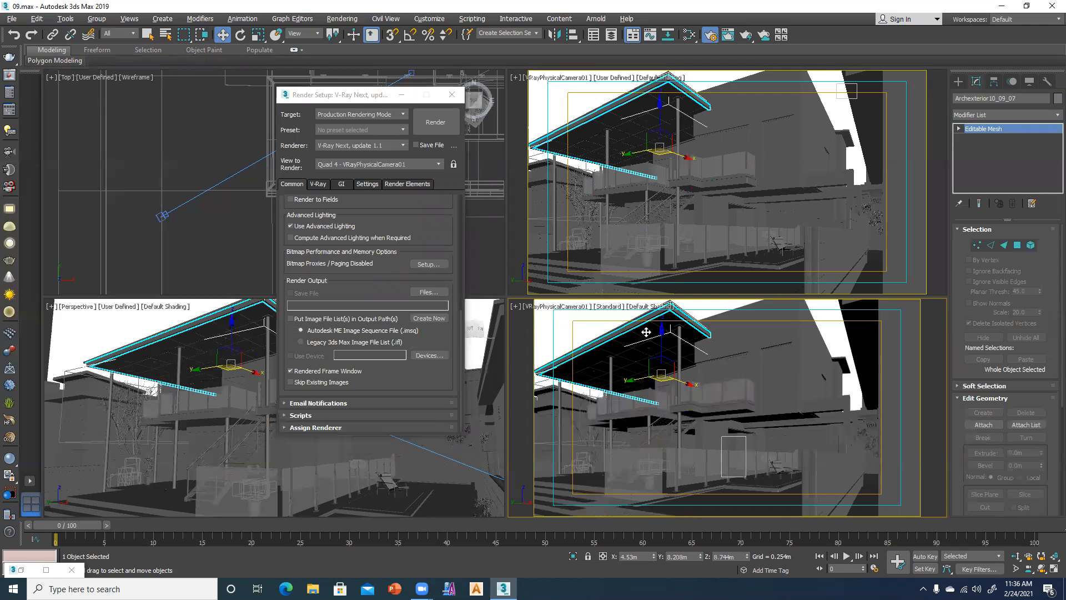
key("shift+q")
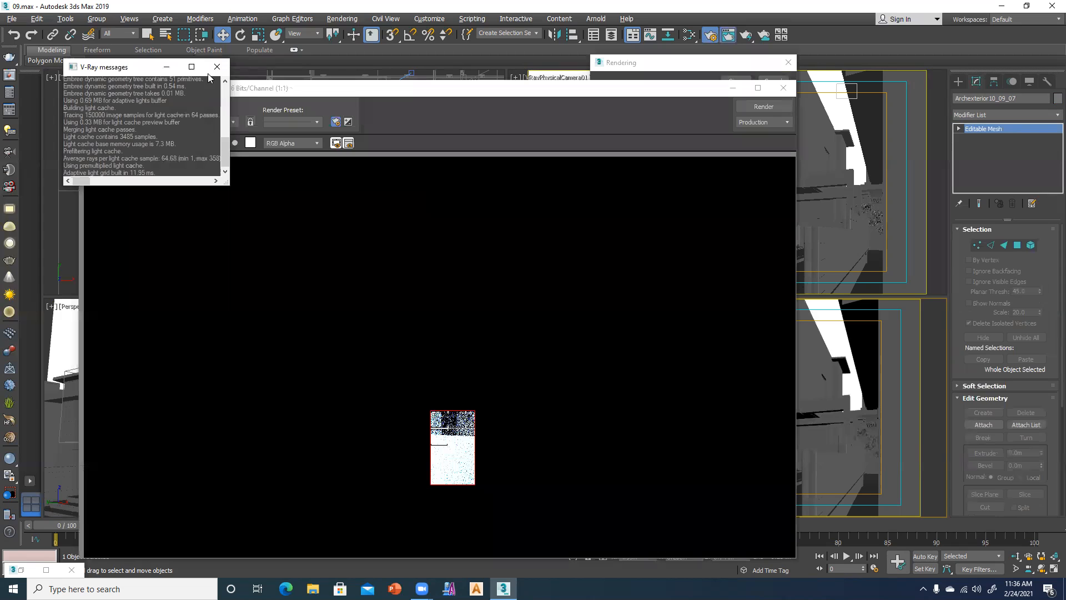
left_click(216, 67)
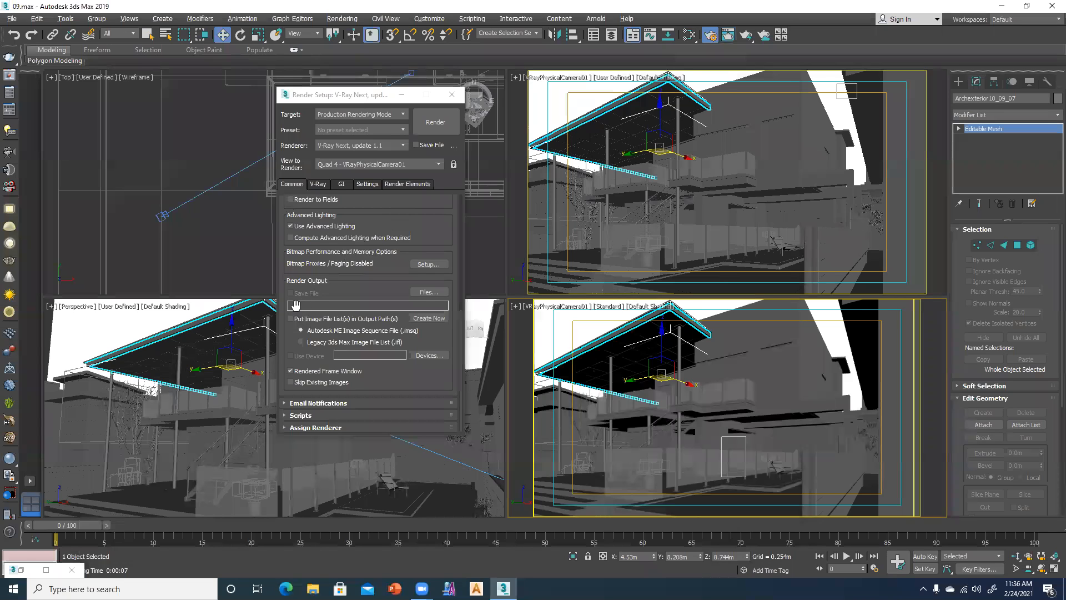
- Set the area to render to View, render the full camera view and close the rendered frame window
left_click(442, 122)
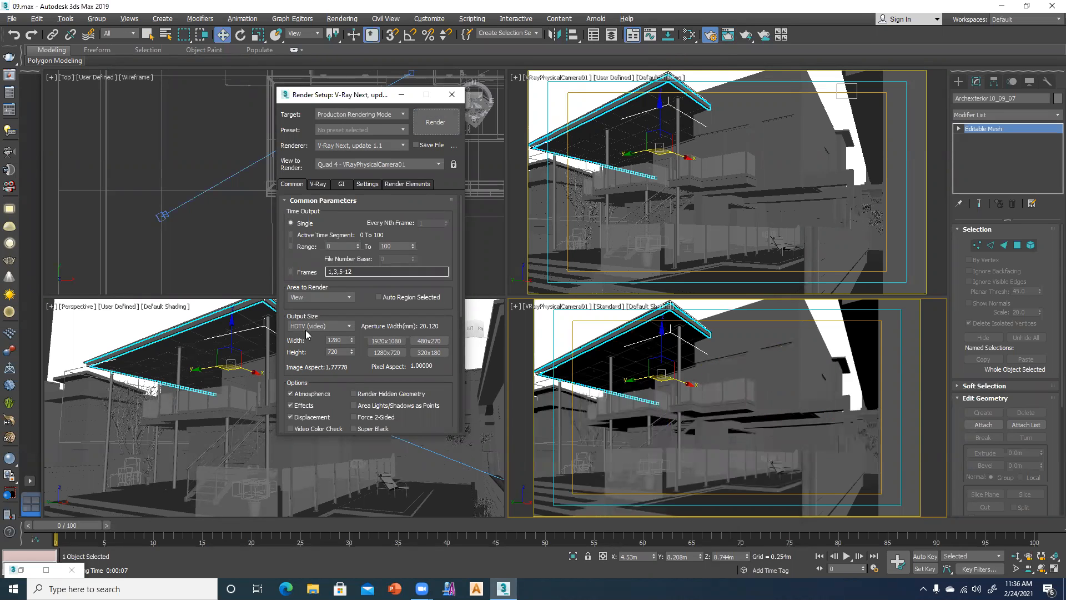
left_click(435, 122)
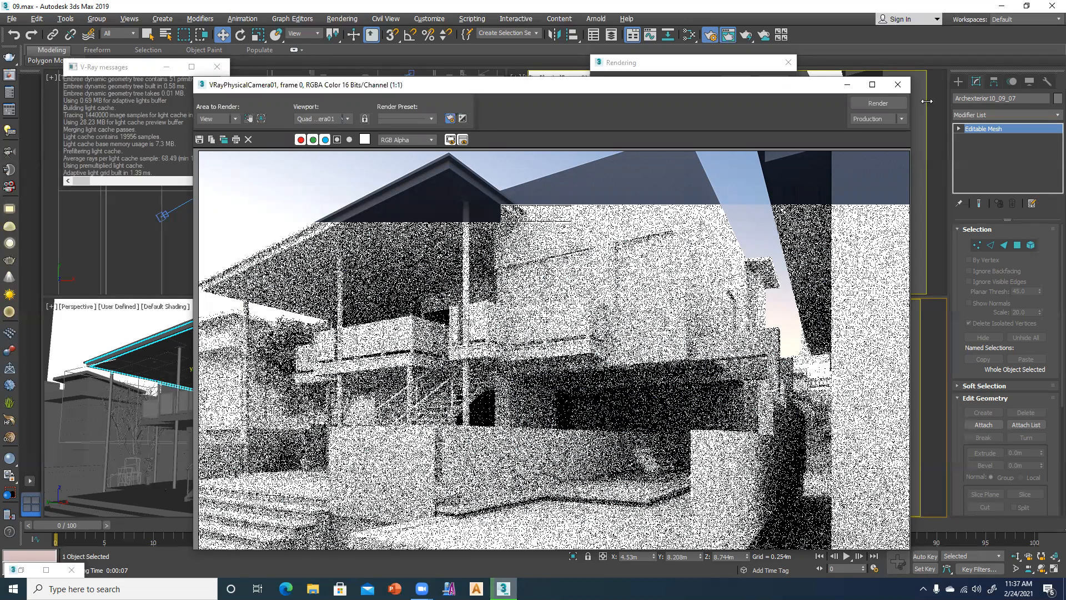
left_click(895, 85)
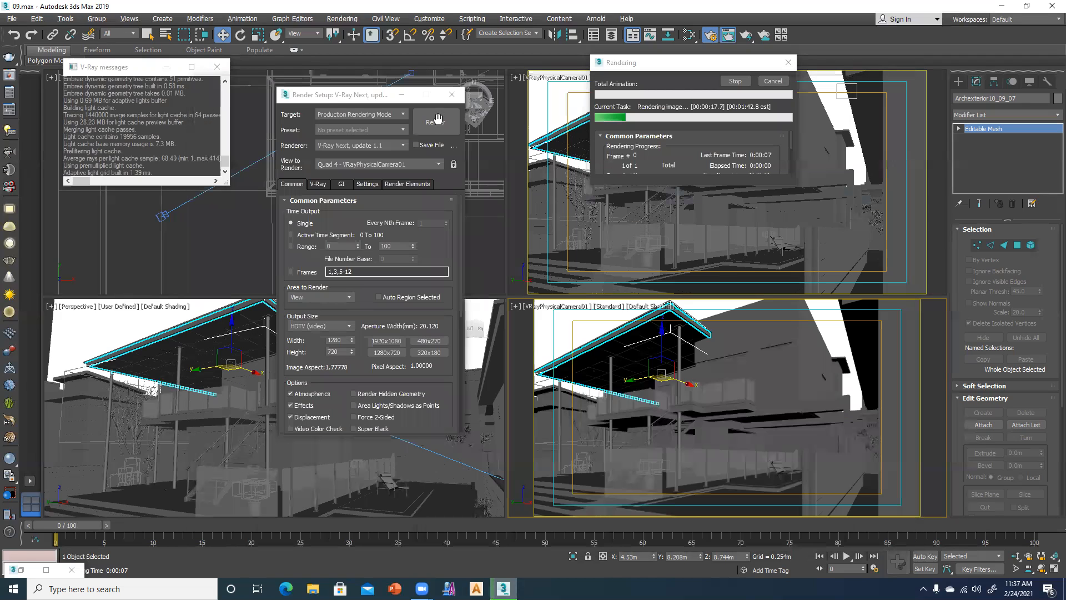
- Cancel the running render and expand the V-Ray Environment settings in the render setup
left_click(770, 81)
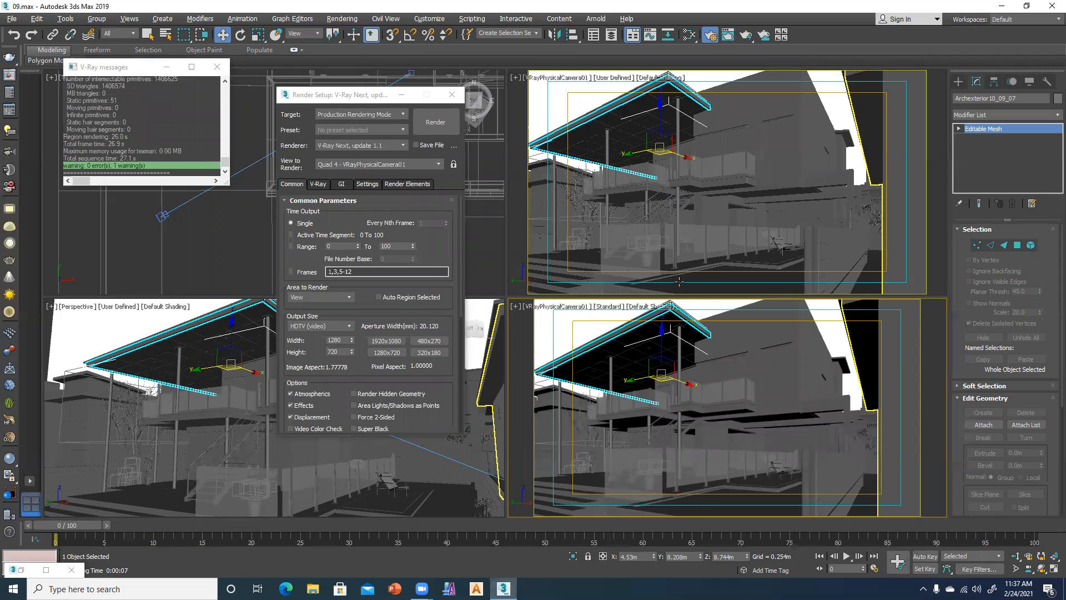
left_click(317, 184)
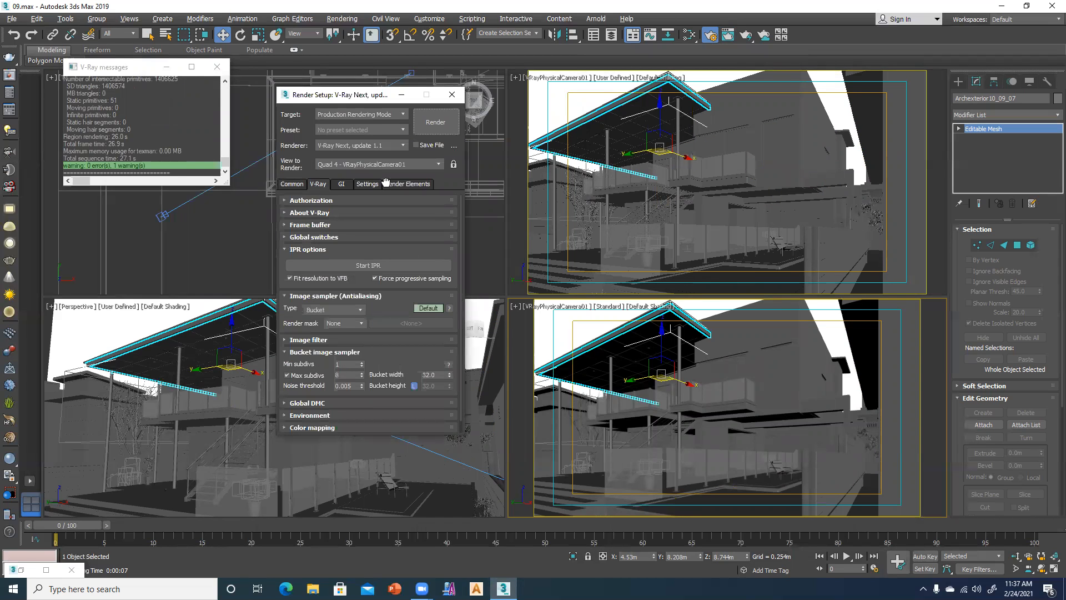
scroll(335, 405, "down", 1)
left_click(335, 404)
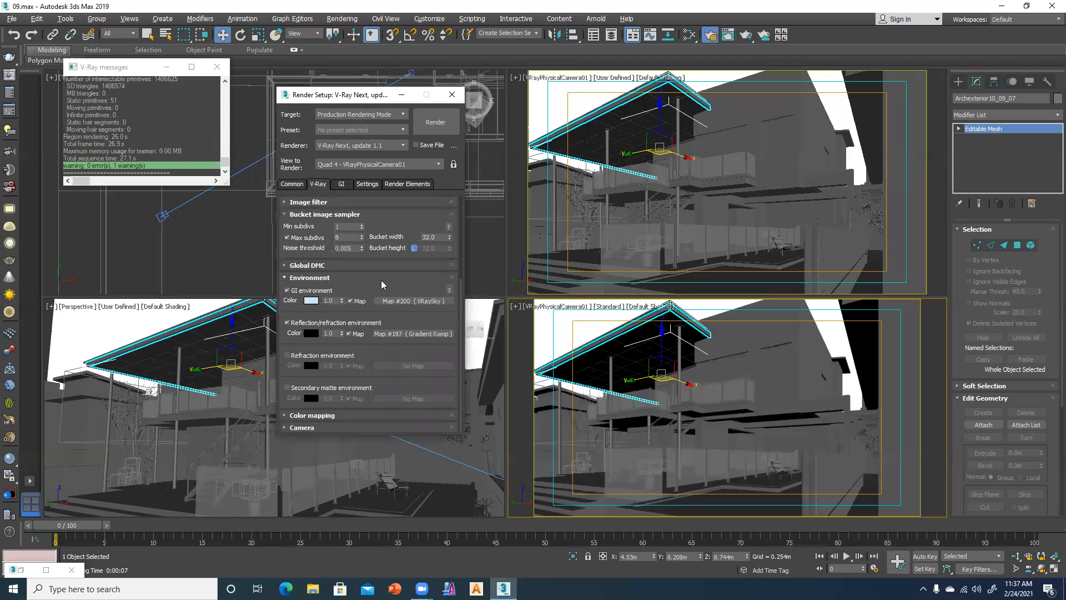
- Open the Environment and Effects window and the Slate Material Editor, and arrange both beside the render setup
key("8")
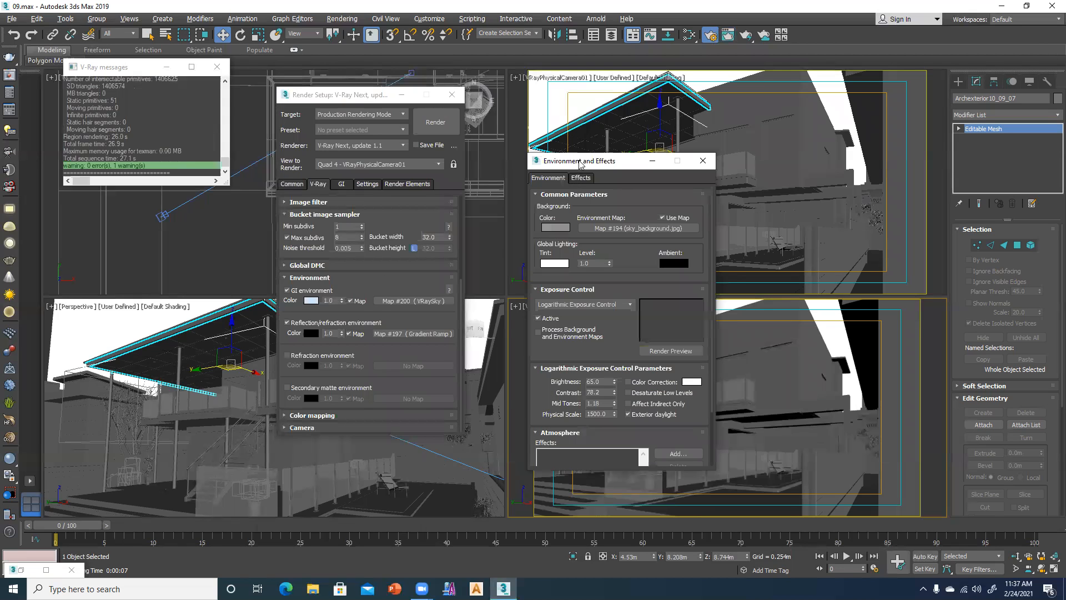
left_click_drag(579, 162, 606, 170)
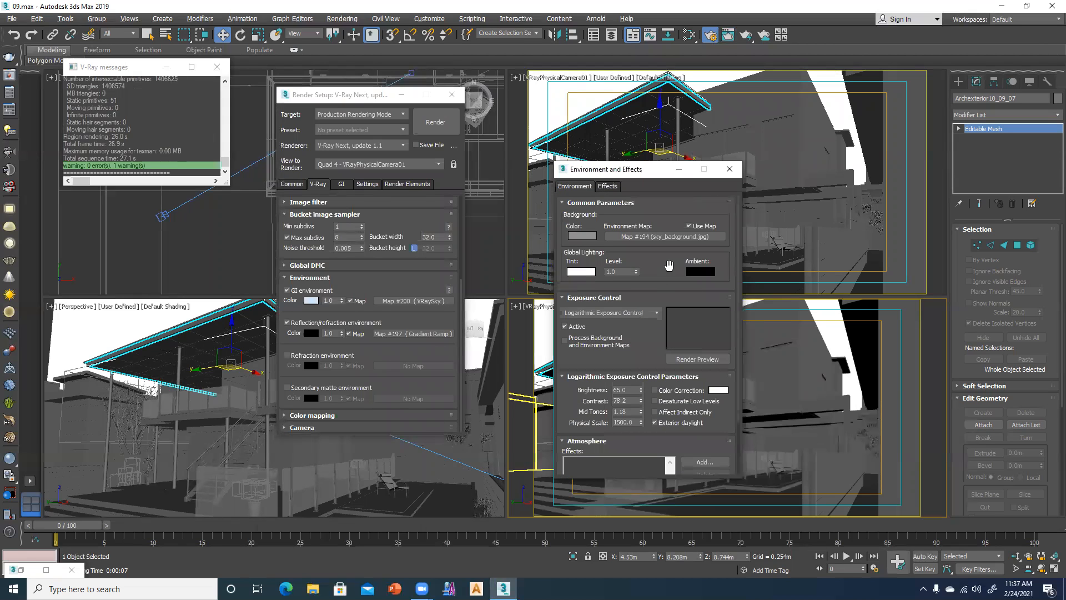
key("m")
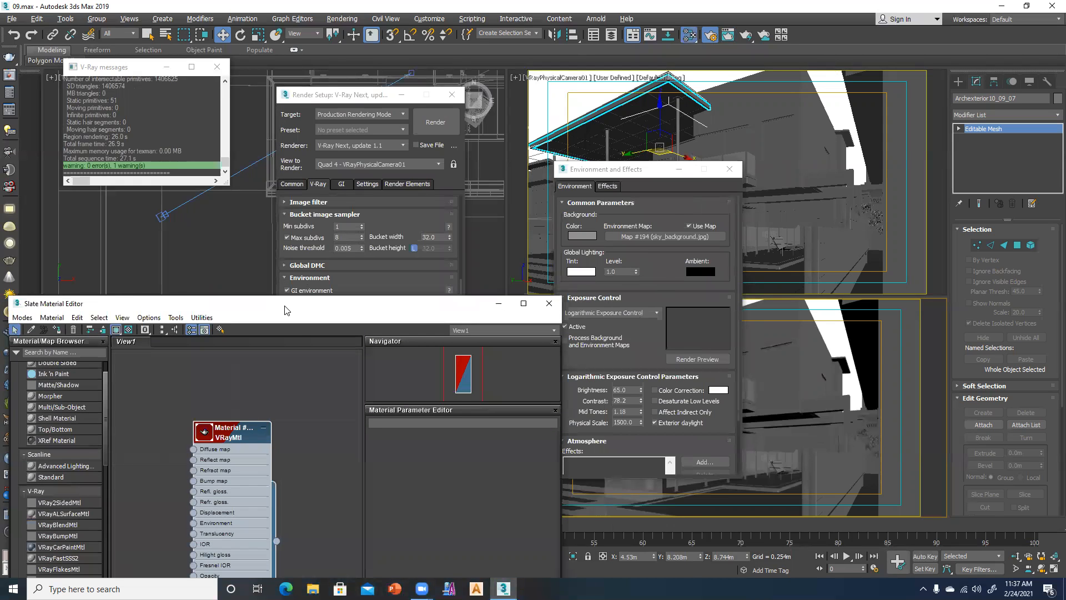
left_click_drag(284, 310, 943, 217)
left_click(632, 171)
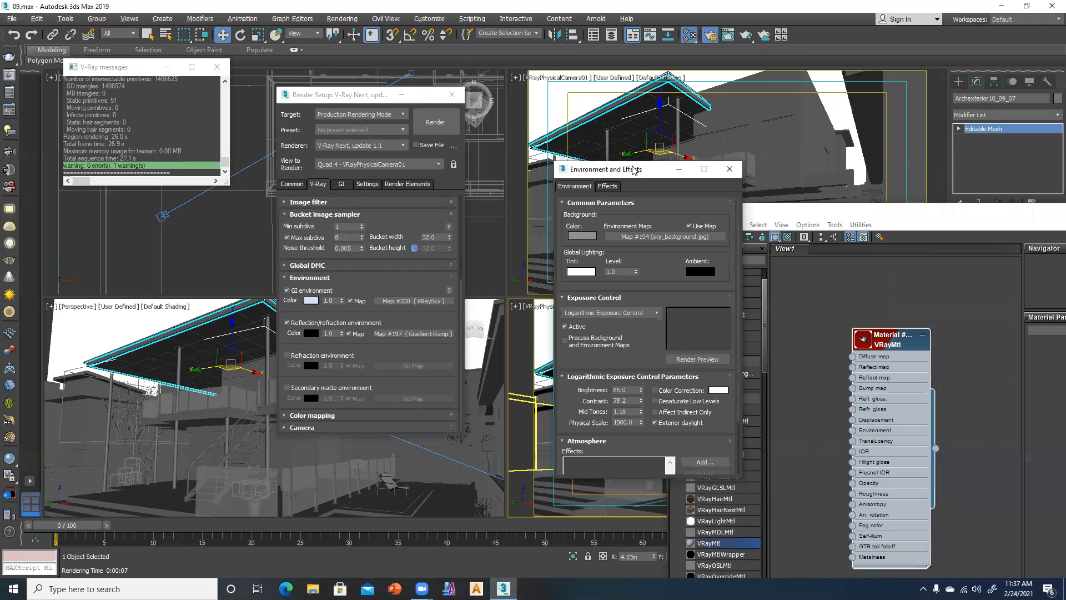
left_click_drag(632, 171, 138, 93)
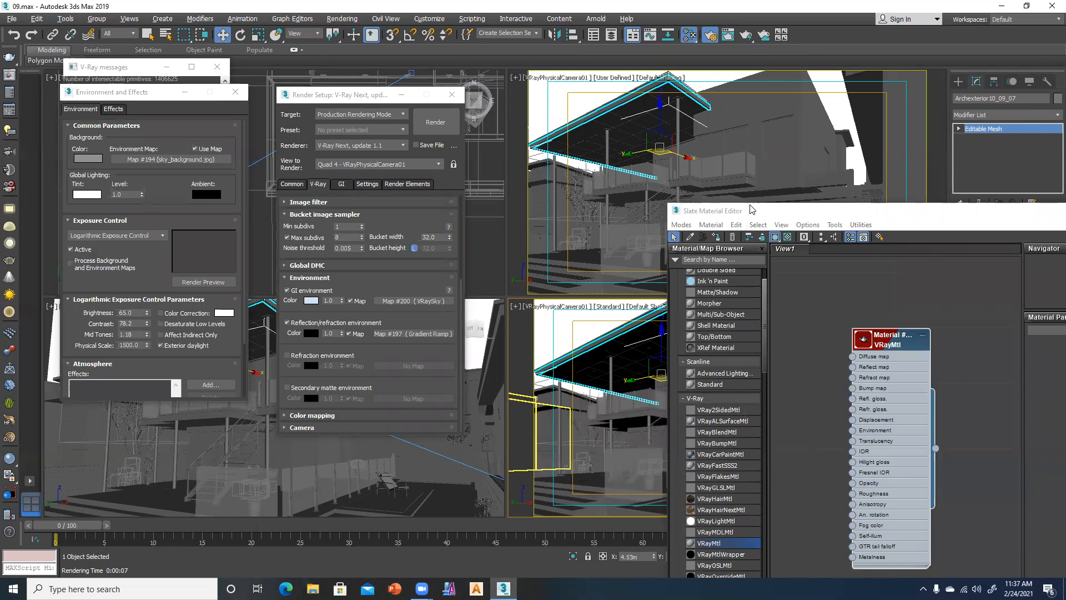
left_click_drag(751, 209, 552, 94)
- Replace the VRayMtl node in the material view with a VRaySky map and display its parameters
left_click_drag(624, 209, 791, 466)
key("Delete")
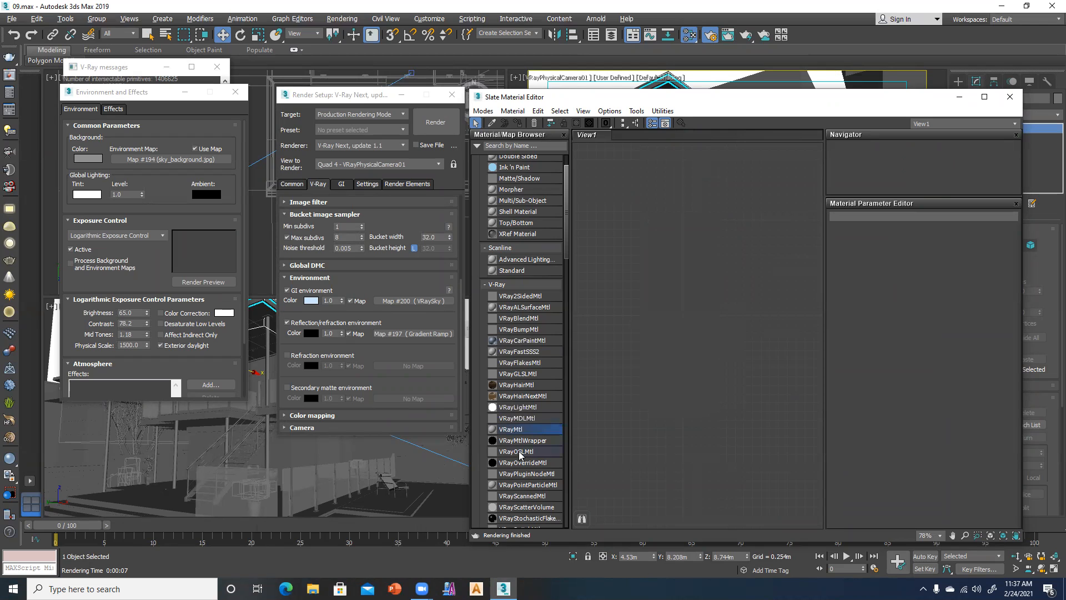
scroll(517, 408, "down", 10)
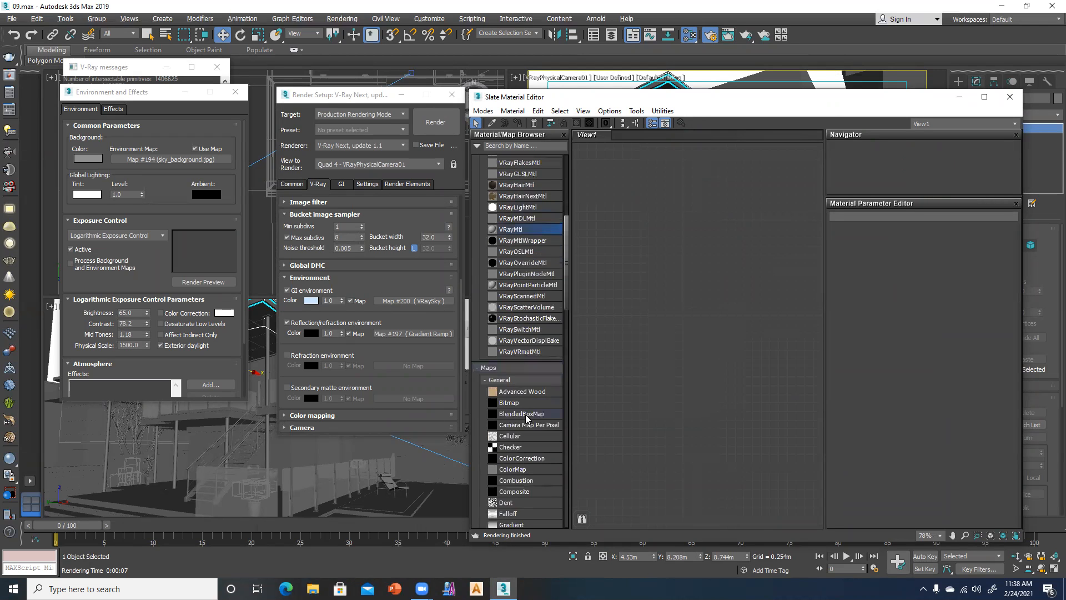
scroll(527, 420, "down", 15)
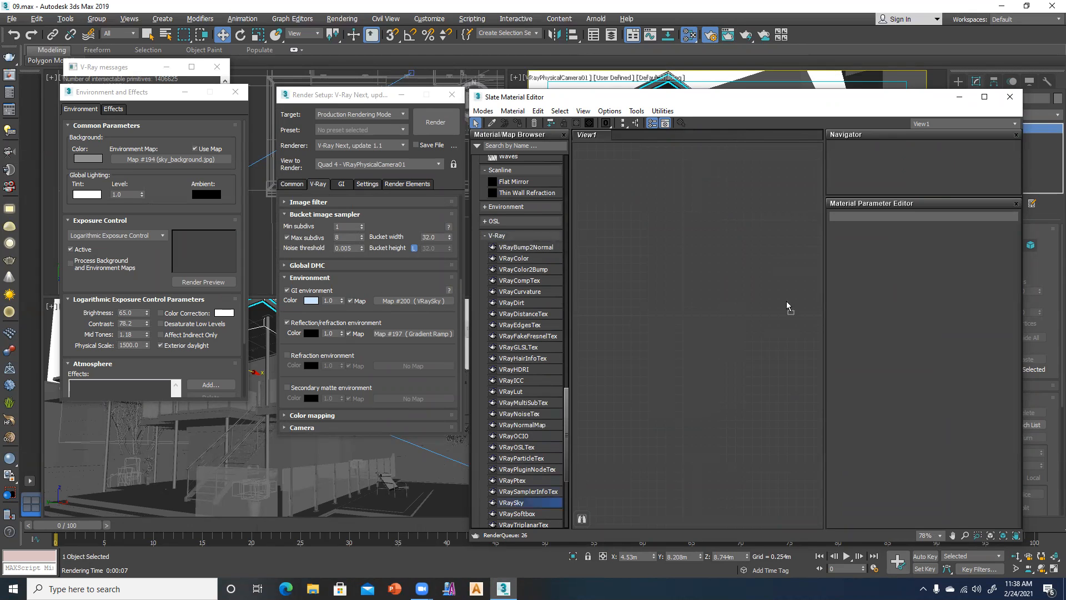
left_click(748, 276)
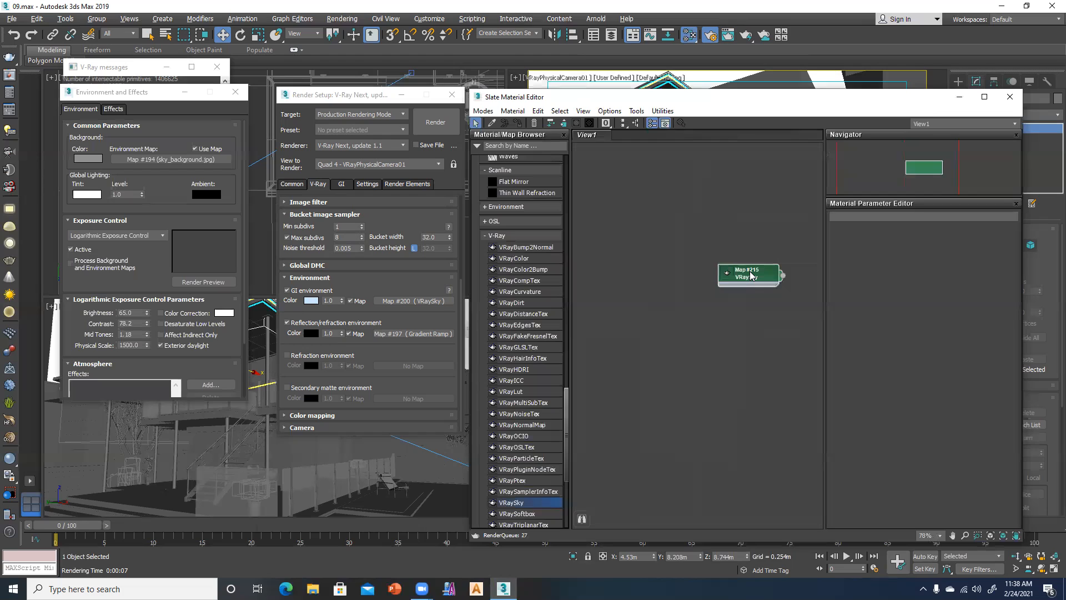
double_click(751, 276)
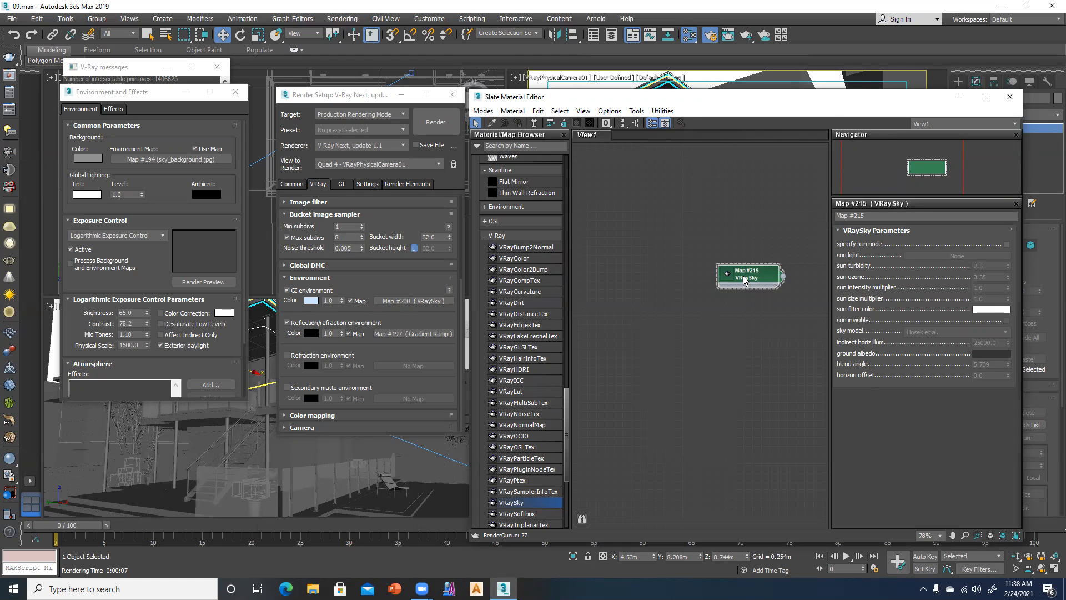
right_click(745, 277)
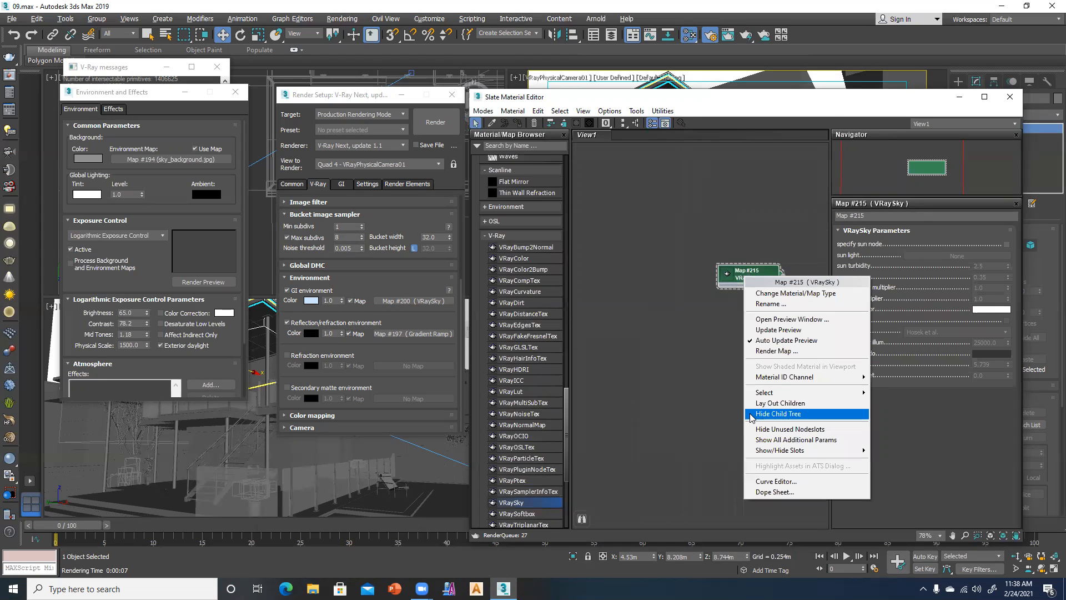
left_click(698, 362)
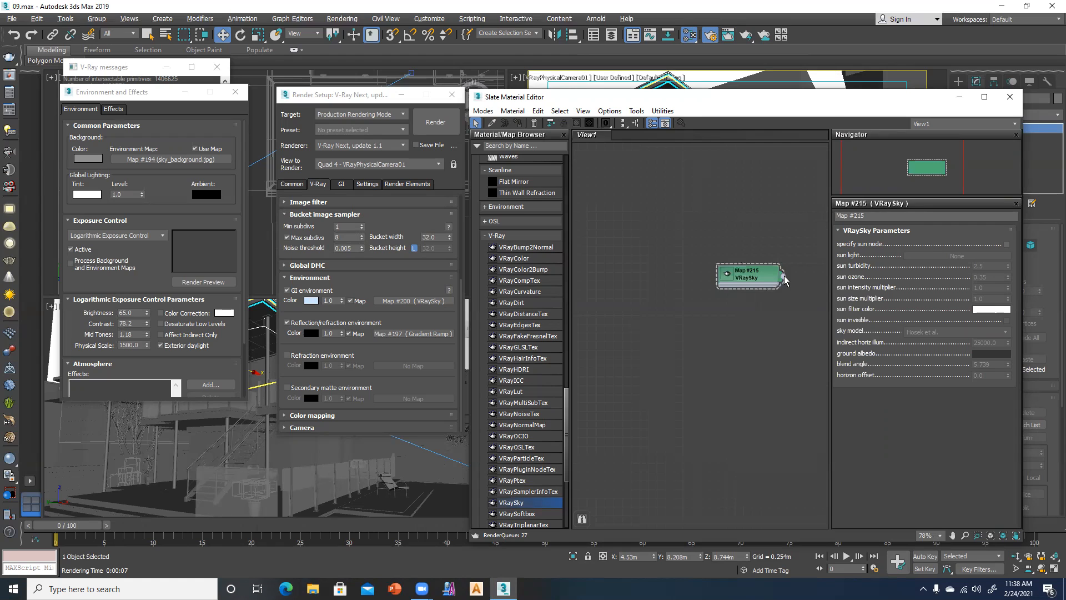
- Assign the new VRaySky map to the V-Ray GI environment map slot as an instance
left_click_drag(784, 277, 433, 302)
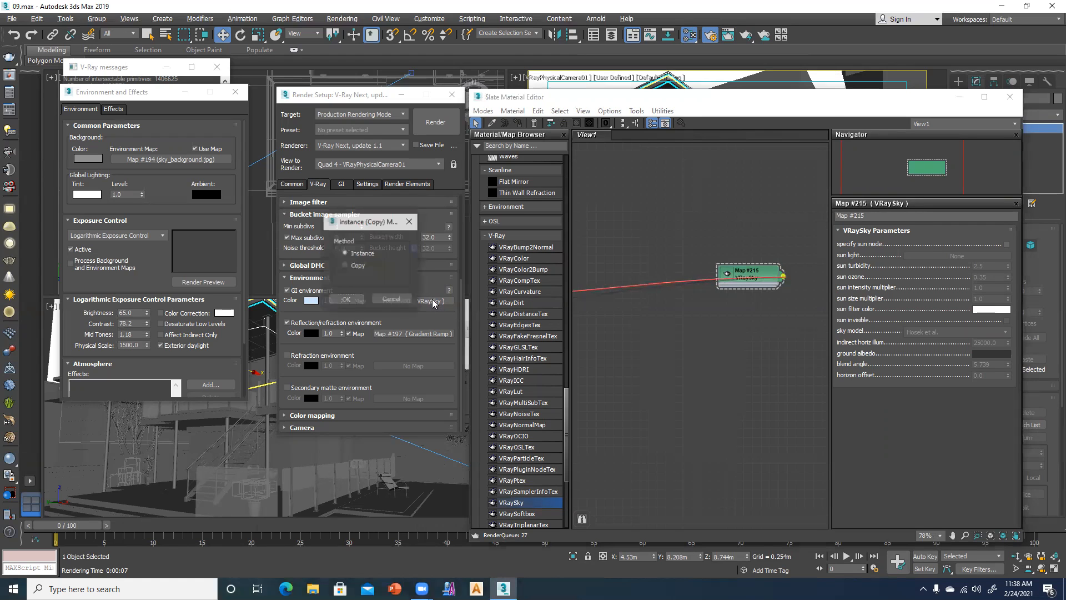
left_click(343, 299)
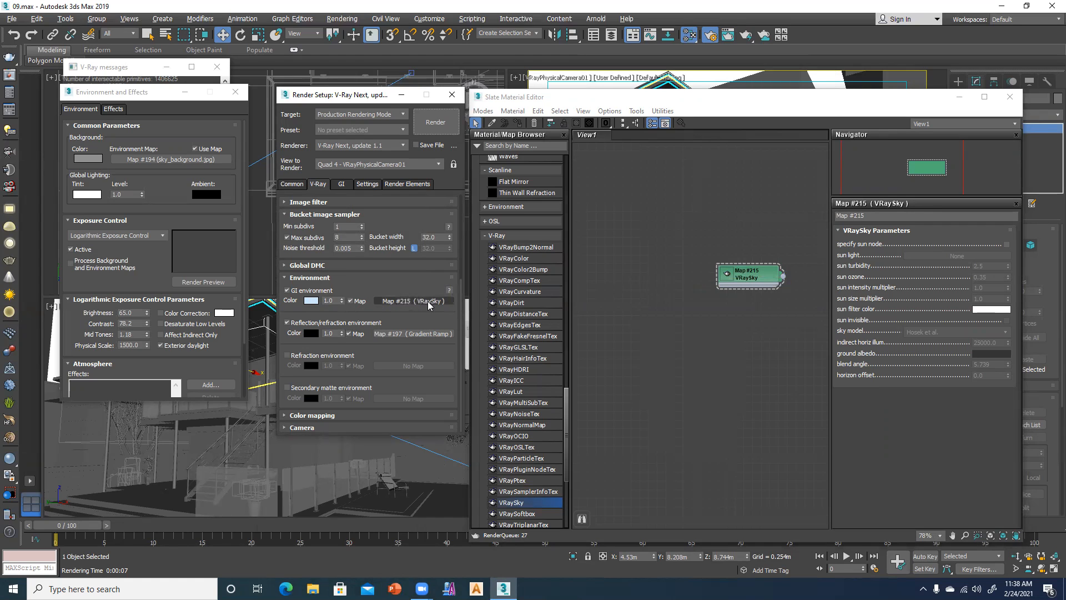
left_click(689, 374)
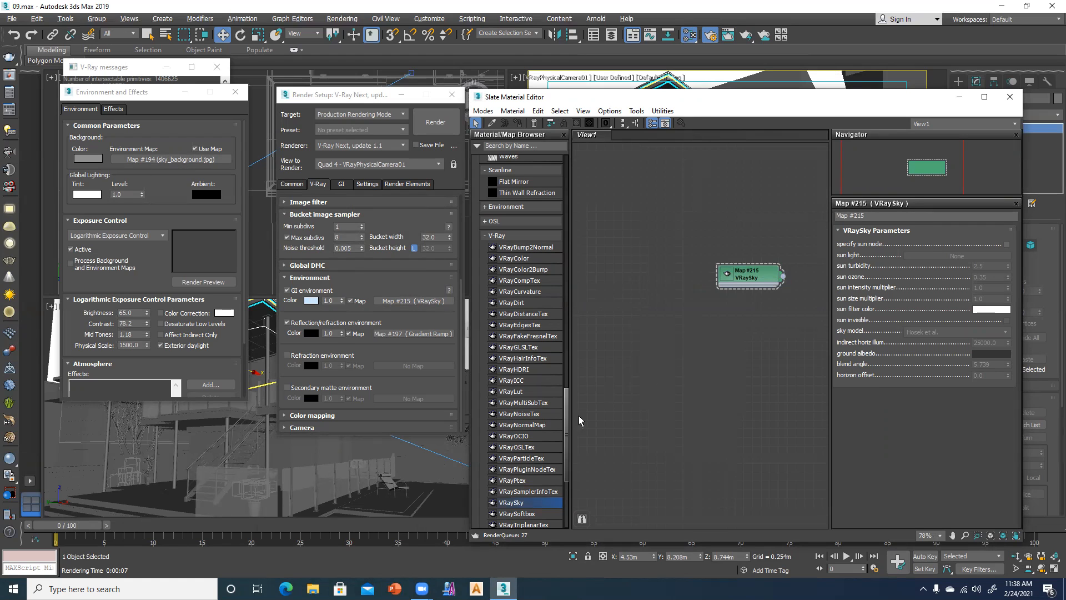
- Add a VRayLightMtl material to the view below the VRaySky map and display its parameters
scroll(566, 410, "up", 3)
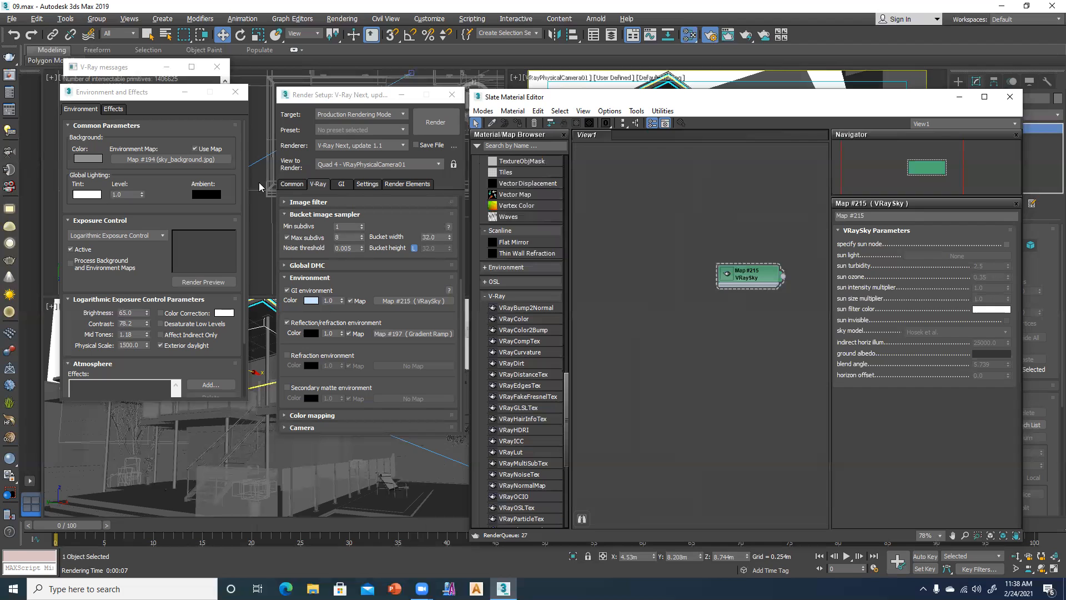
left_click_drag(566, 413, 564, 223)
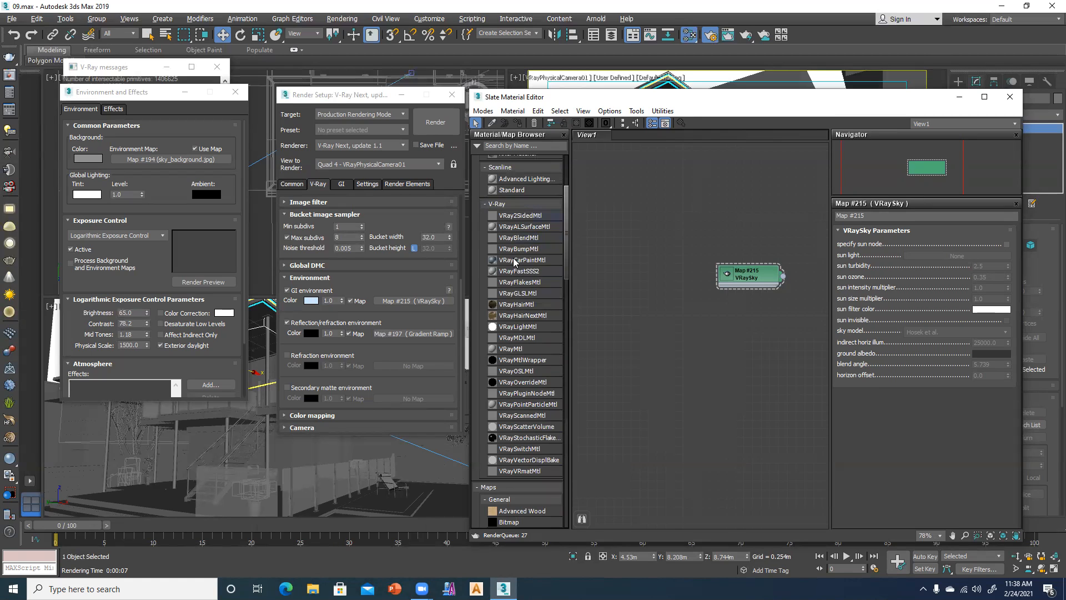
left_click_drag(566, 260, 570, 442)
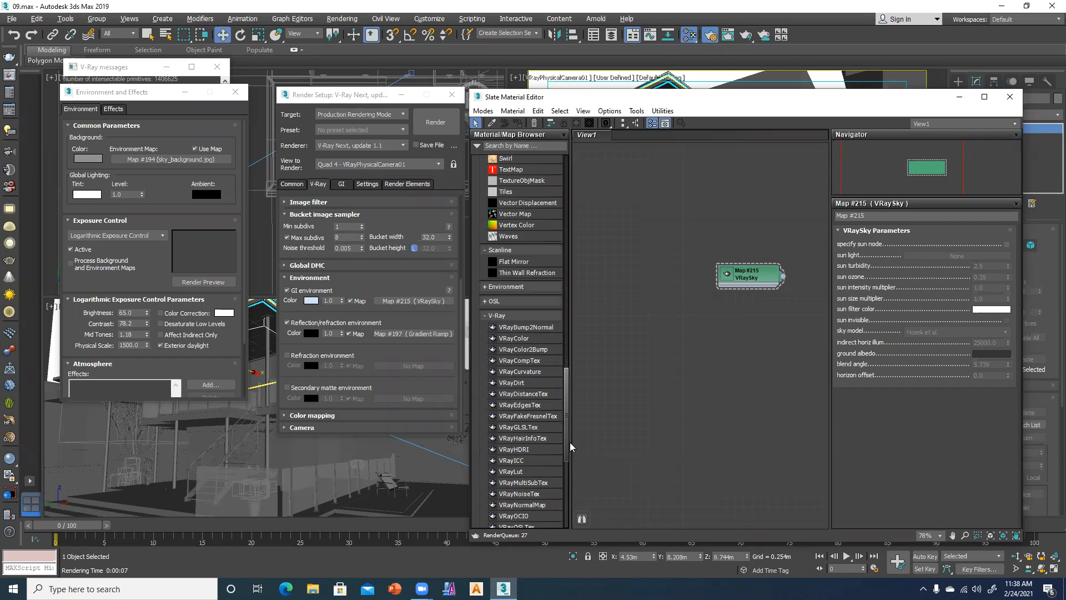
left_click_drag(570, 442, 572, 256)
left_click_drag(514, 346, 706, 338)
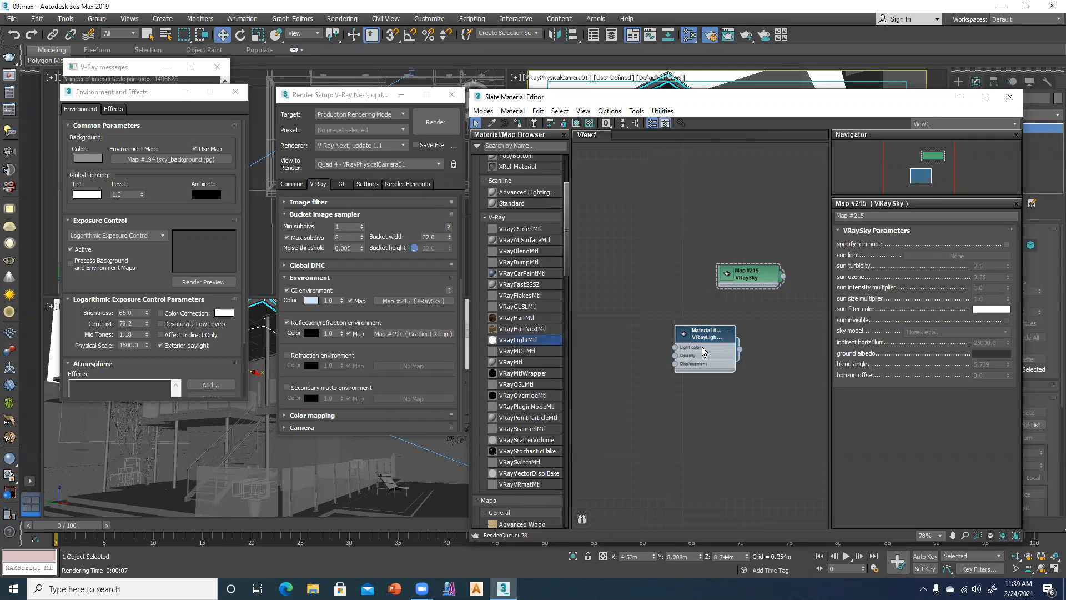
double_click(706, 340)
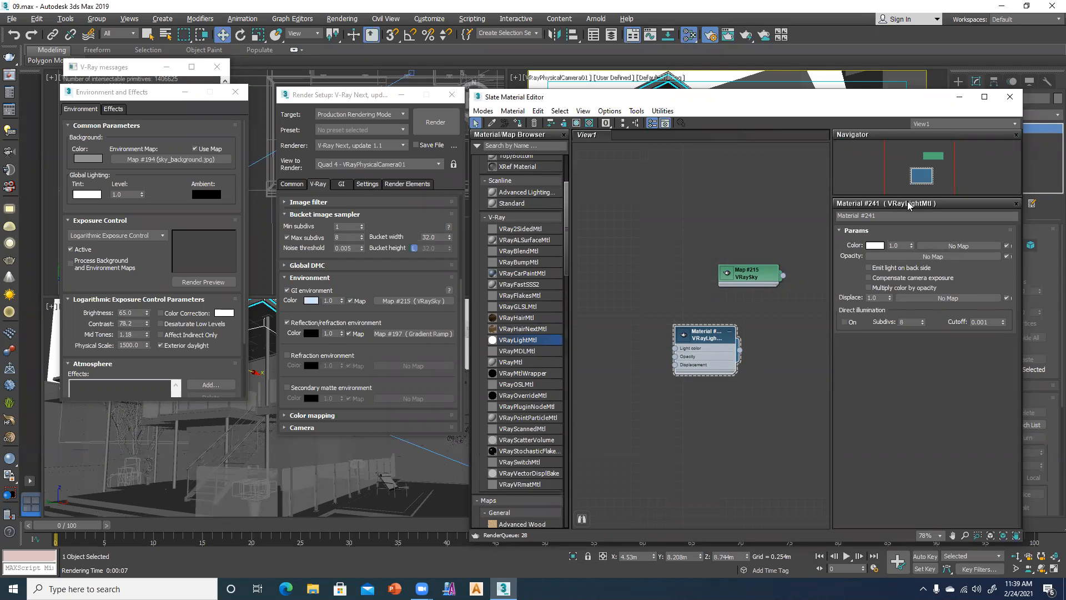
- Load sky_background from the max class\09 folder as the light material's color bitmap and move the bitmap node below the material
left_click(954, 248)
left_click(423, 195)
double_click(422, 196)
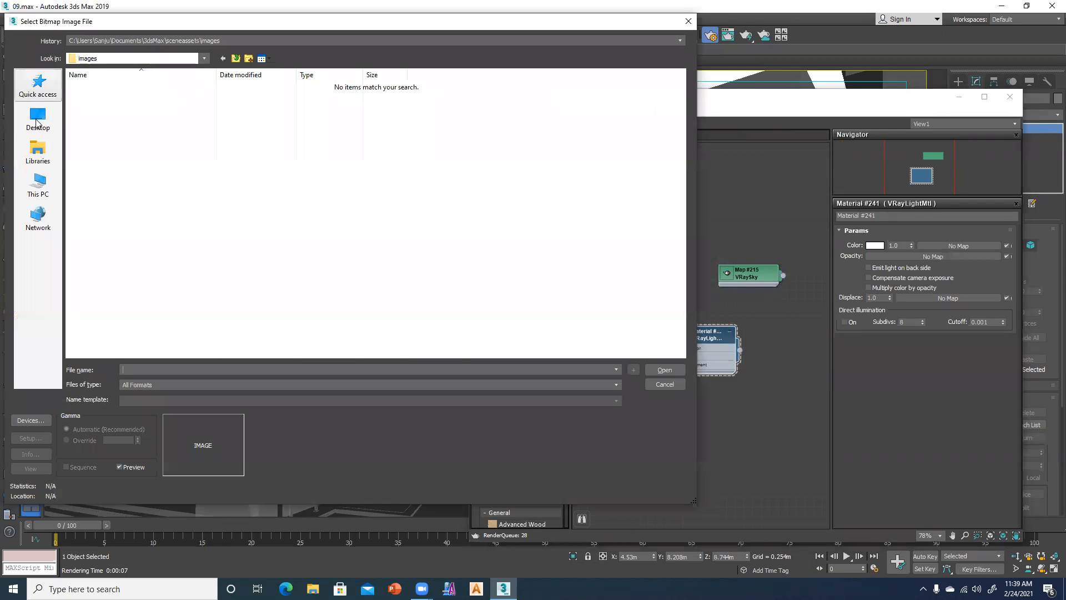
left_click(37, 123)
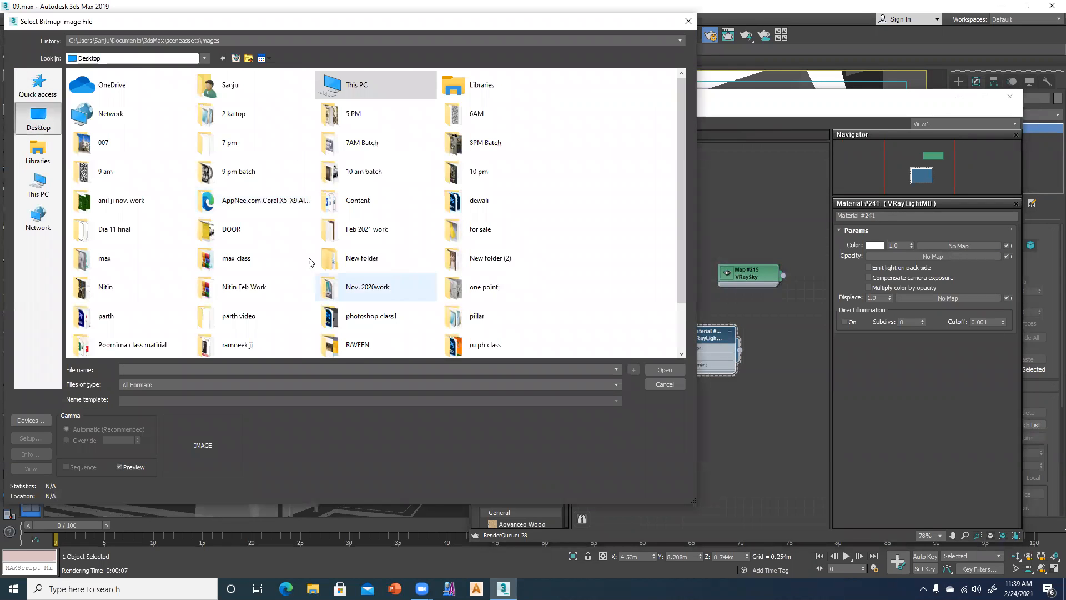
double_click(262, 261)
double_click(91, 124)
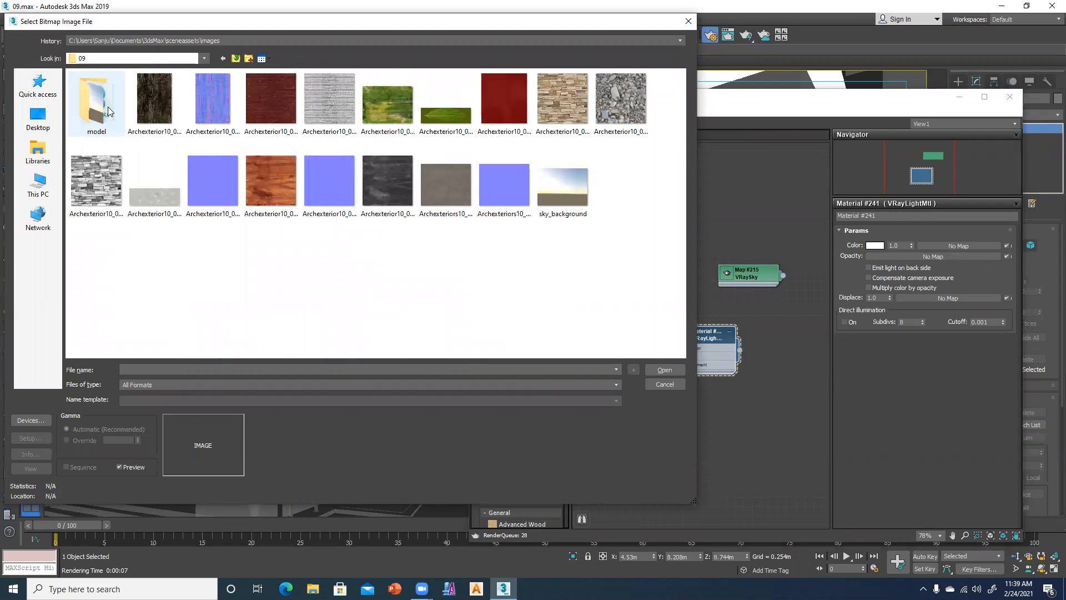
left_click(562, 183)
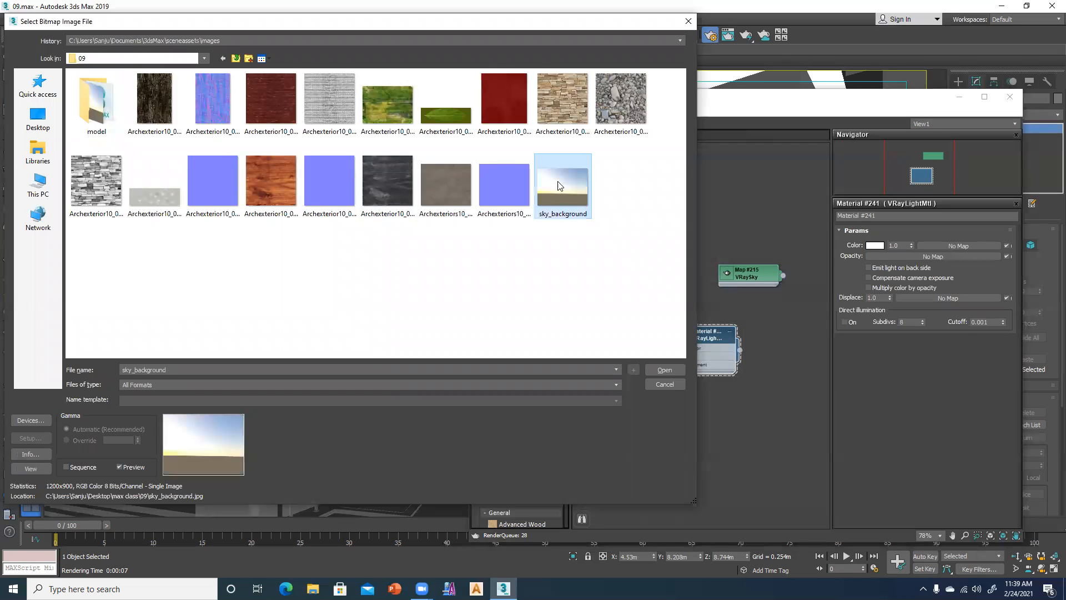
left_click(664, 370)
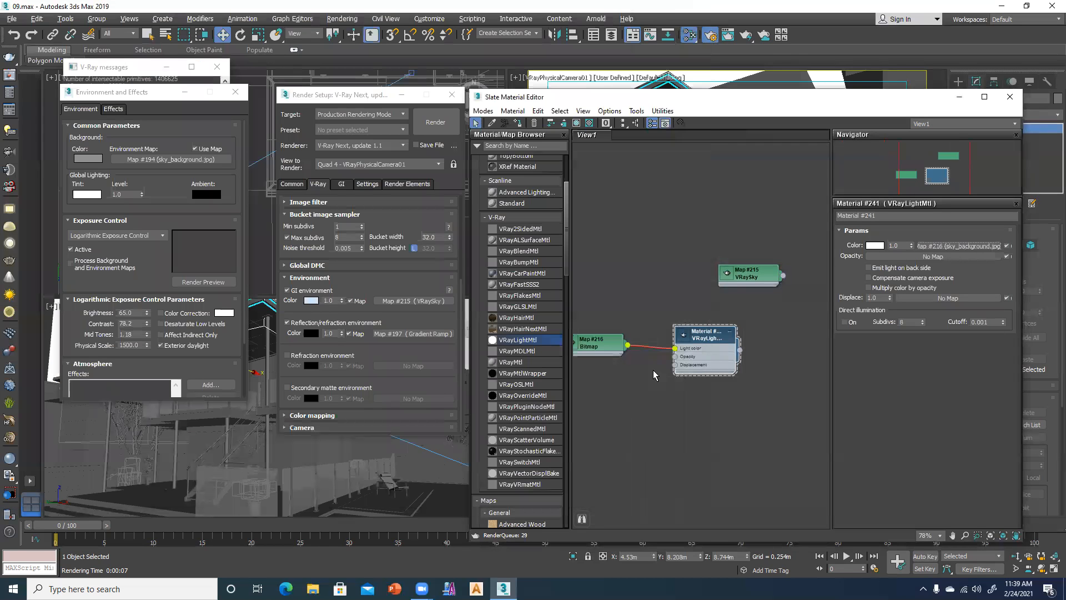
left_click_drag(606, 347, 621, 416)
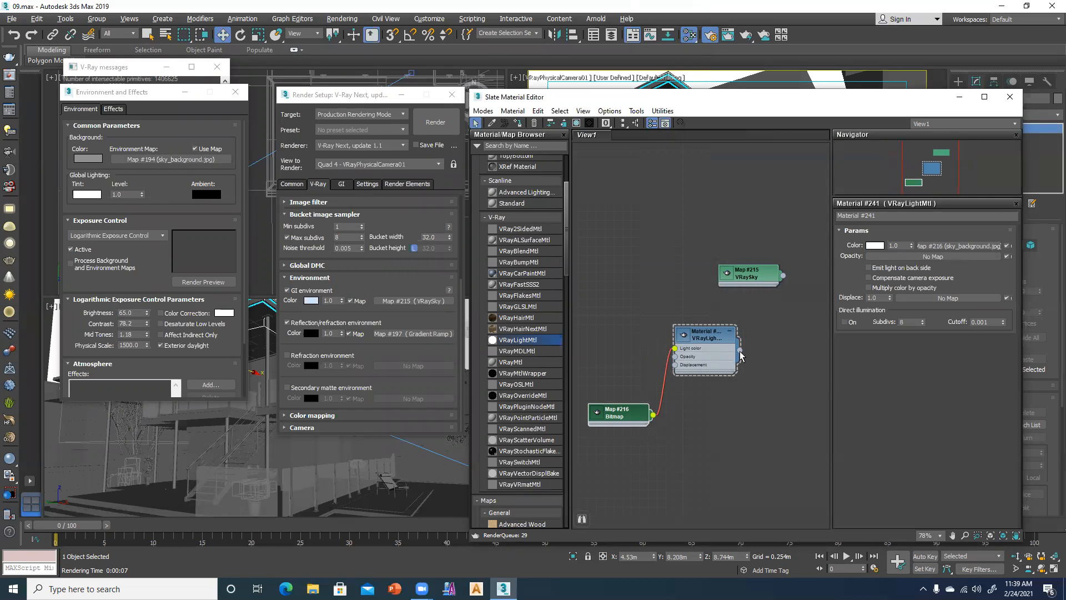
- Try to assign the VRayLightMtl material to the background Environment Map slot
right_click(715, 334)
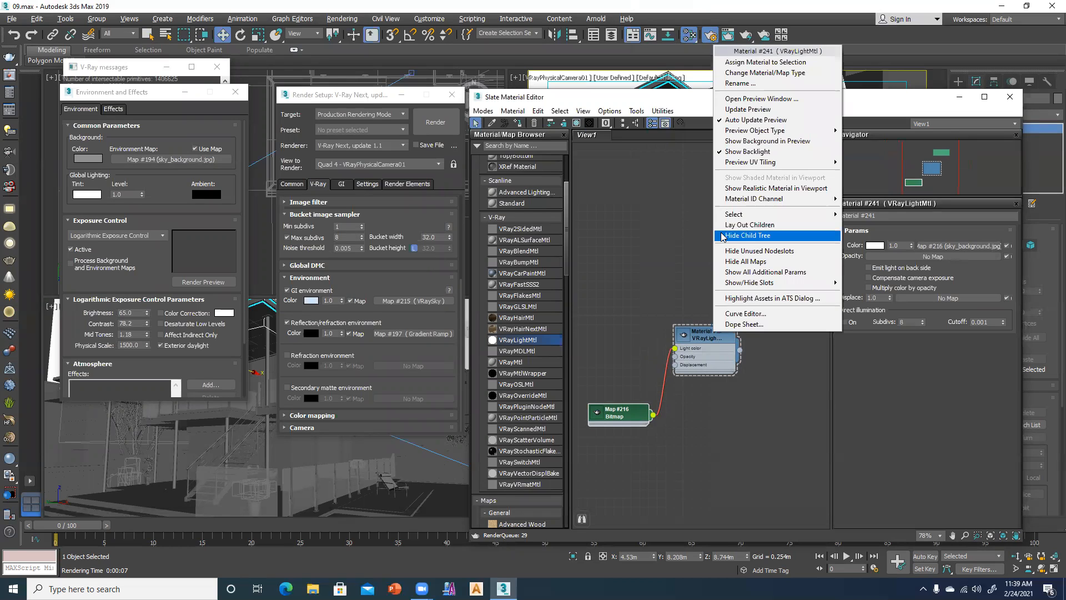
left_click(701, 337)
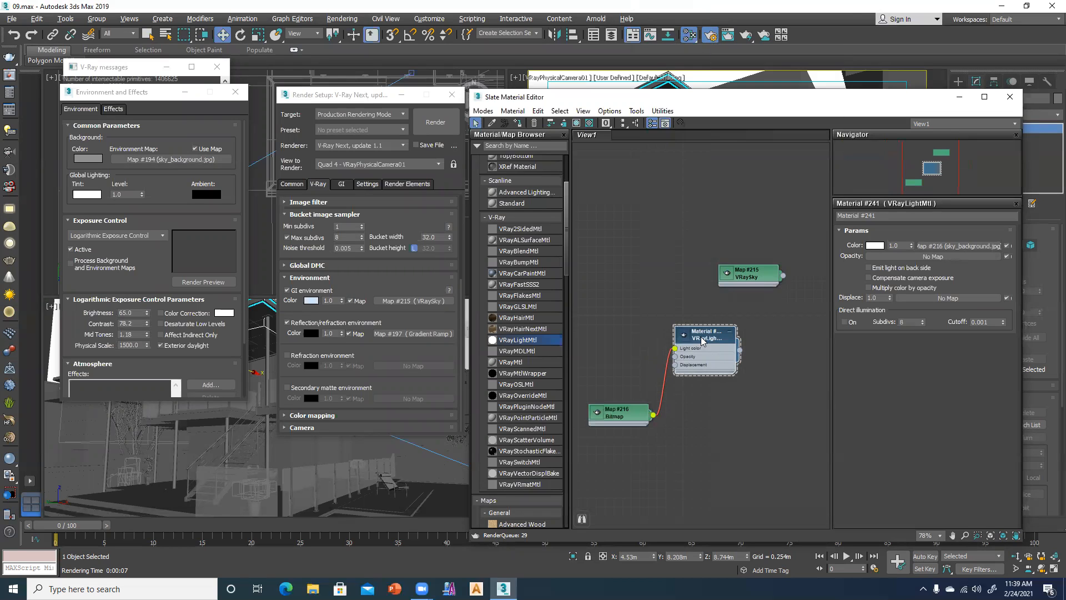
left_click_drag(740, 350, 203, 159)
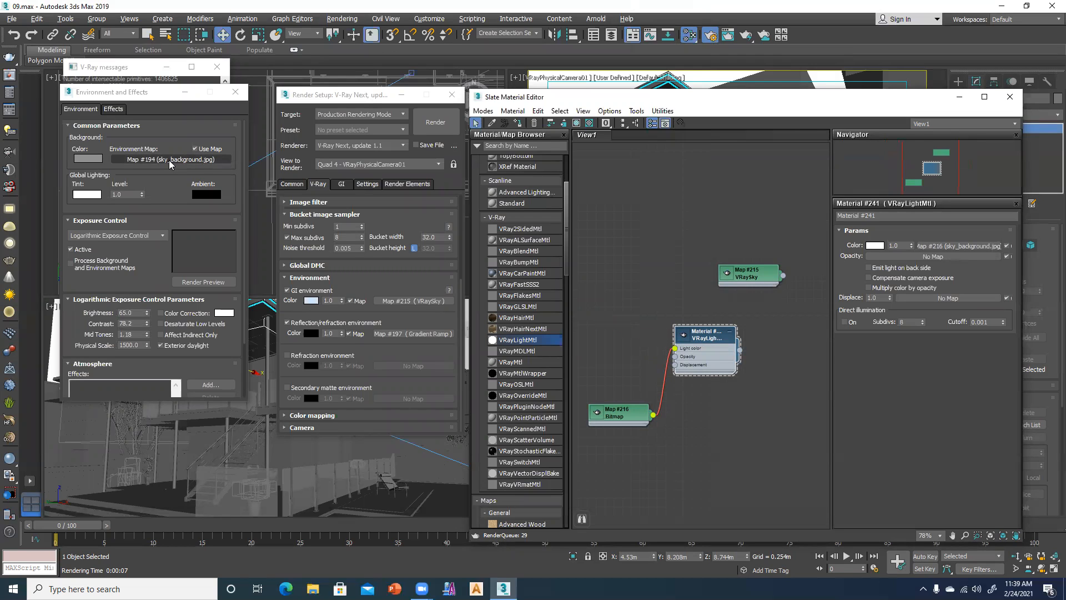
left_click(174, 165)
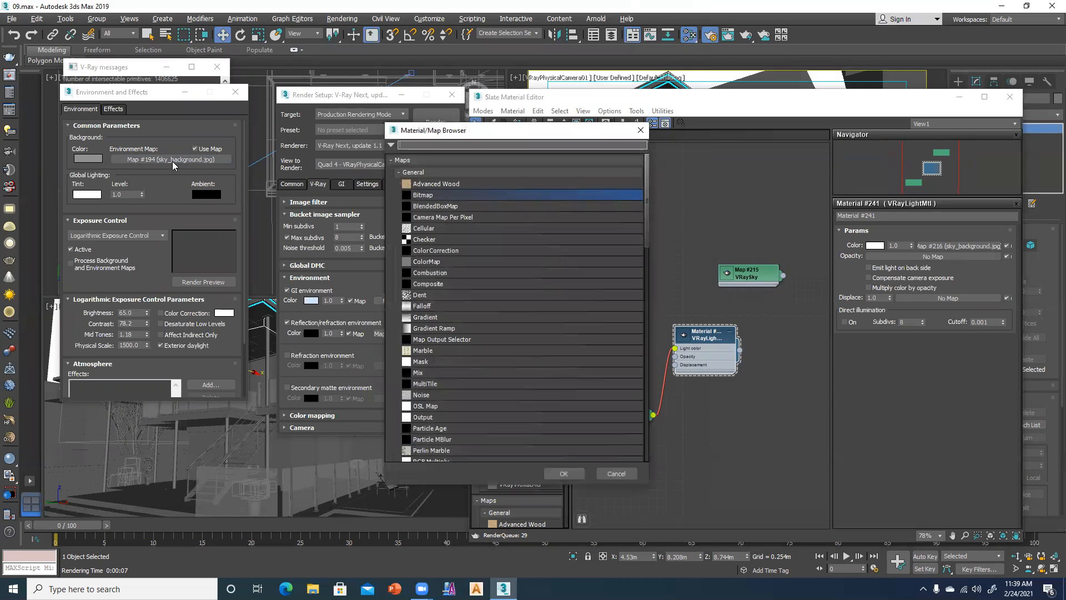
left_click(617, 475)
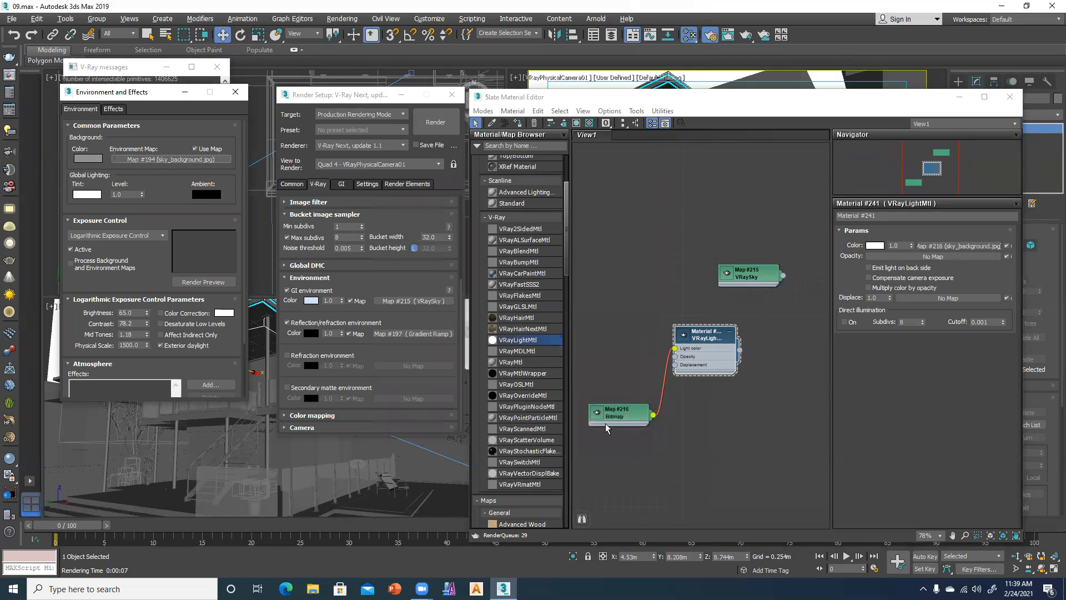
- Reposition the sky bitmap node and the VRayLightMtl node in the material view
left_click_drag(616, 412, 608, 392)
left_click_drag(706, 338, 714, 339)
left_click_drag(609, 404, 634, 421)
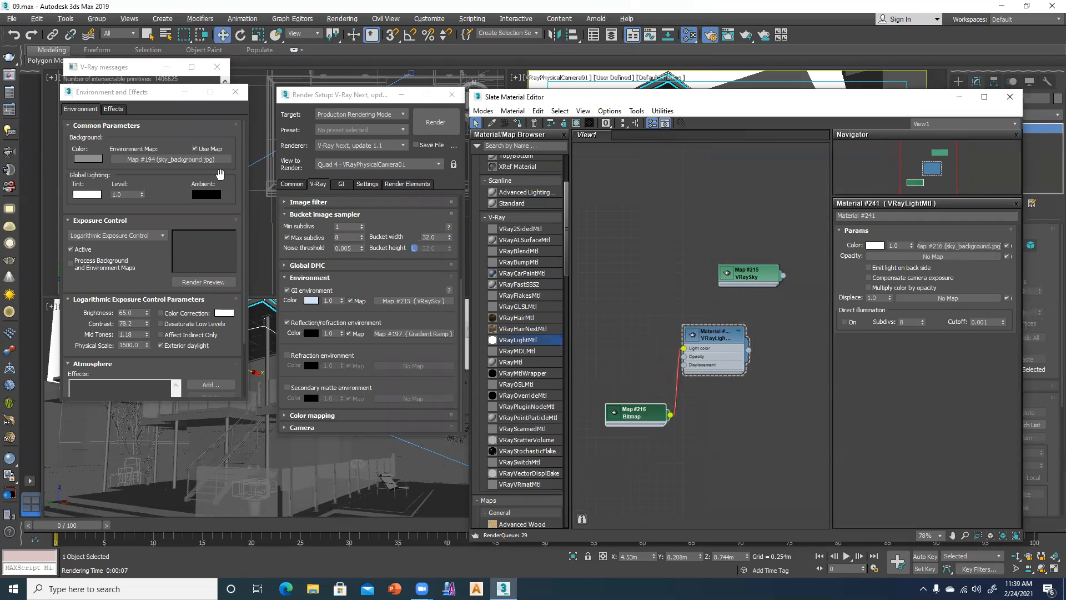
- Load sky_background from the 09 folder as the background Environment Map bitmap and uncover the camera viewport
left_click(166, 161)
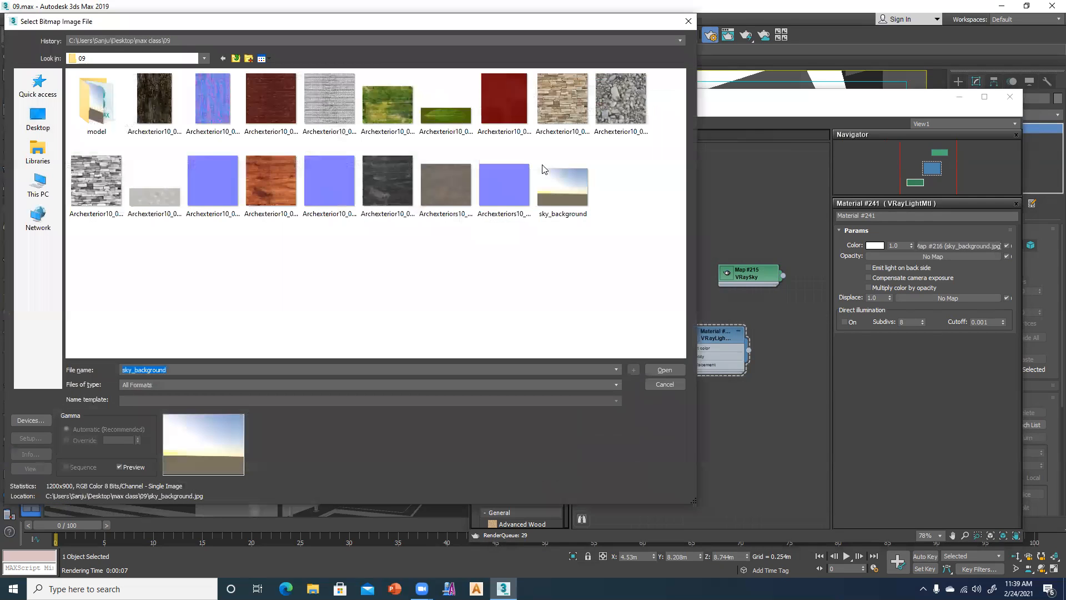
left_click(567, 187)
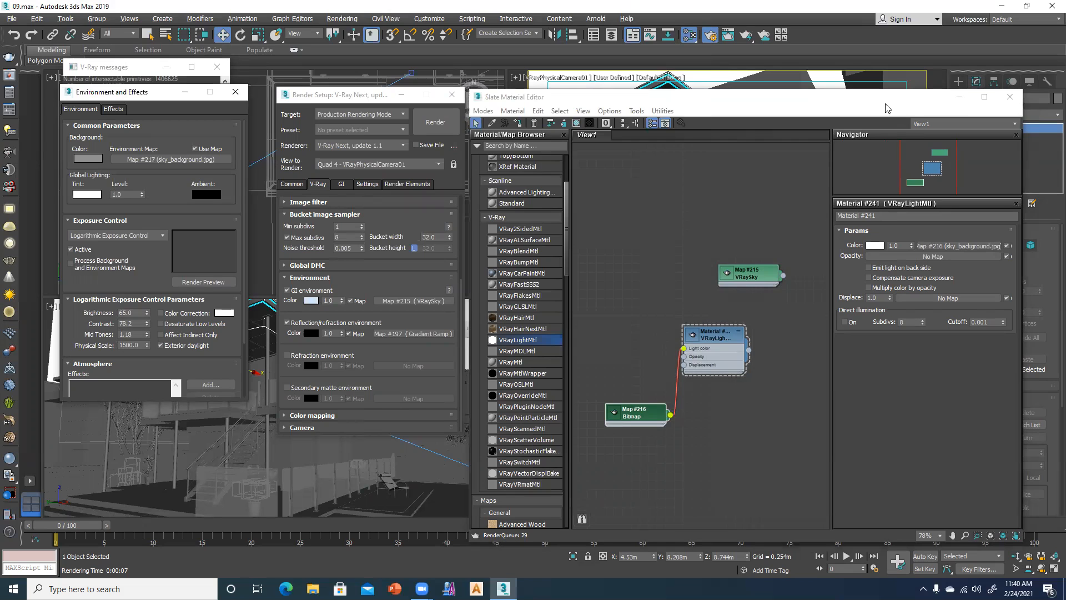
left_click_drag(886, 101, 510, 115)
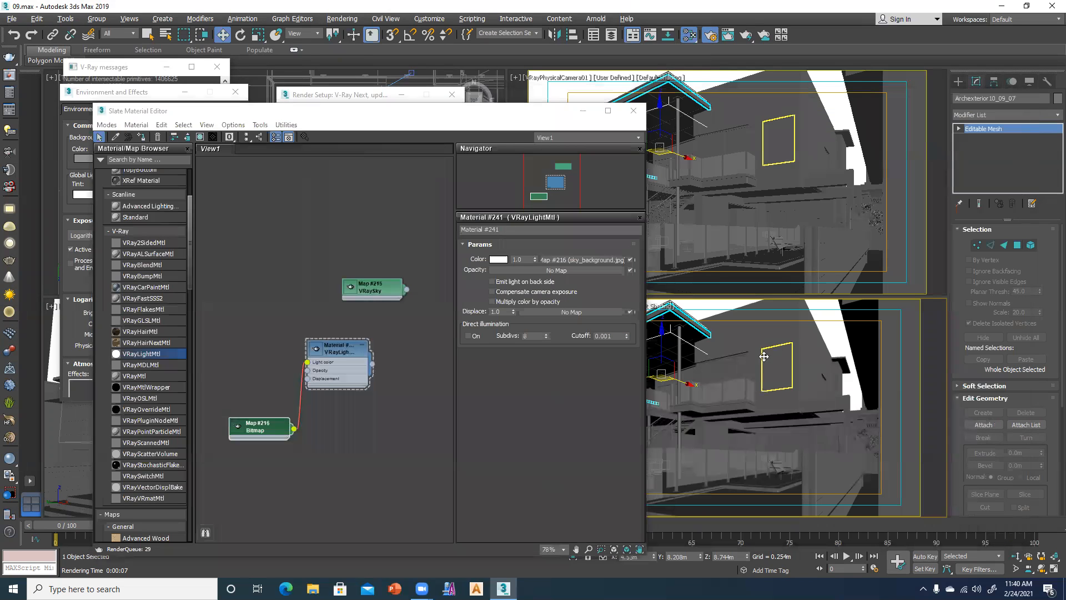
- Run a test render of the lower VRayPhysicalCamera01 viewport to check the sky background and stop it
left_click(764, 356)
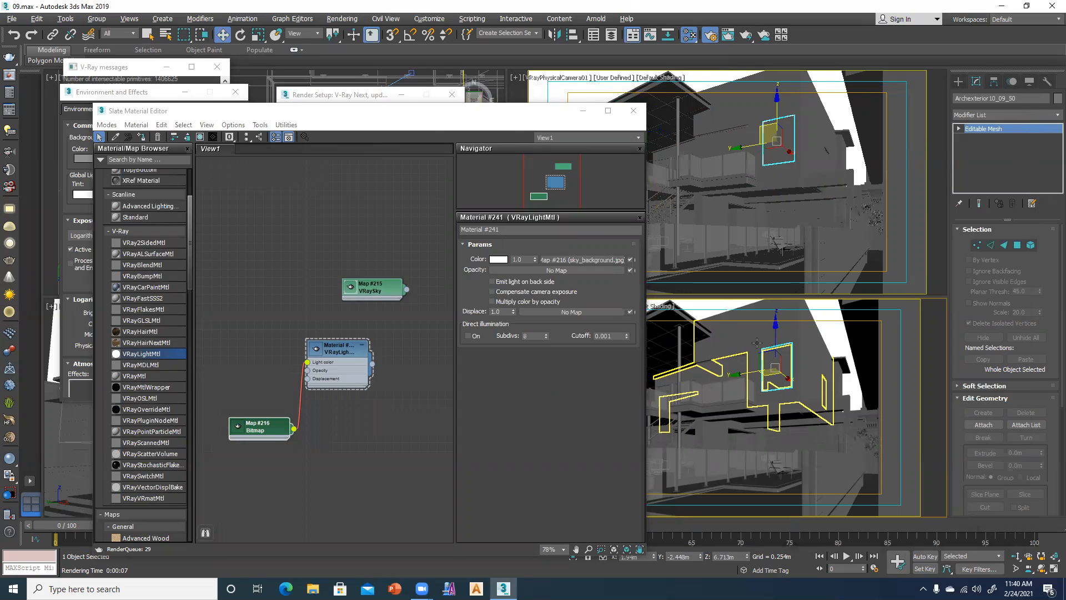
key("shift+q")
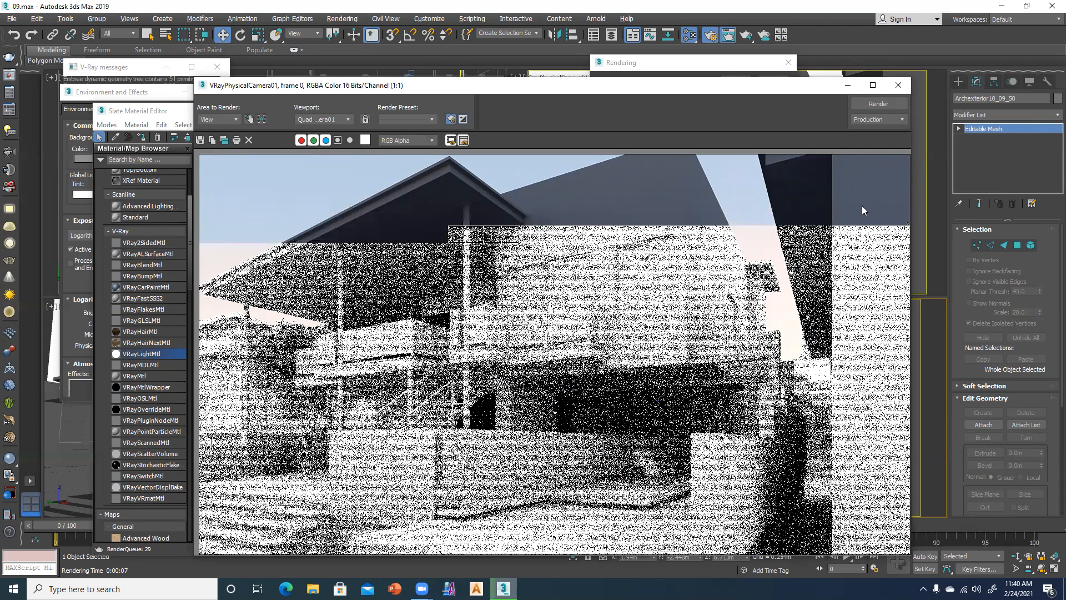
left_click(894, 87)
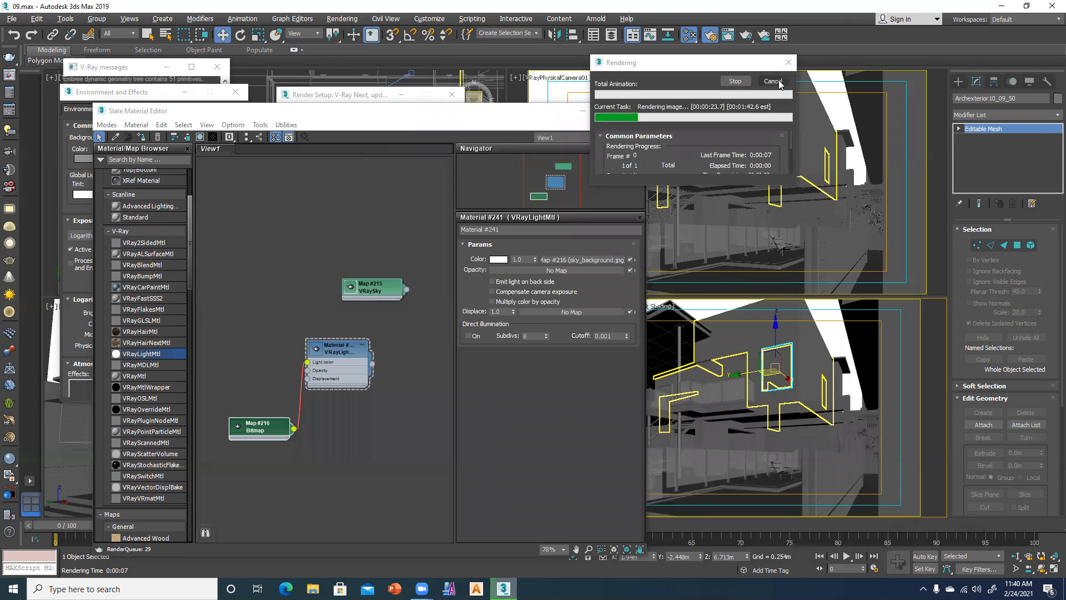
left_click(771, 84)
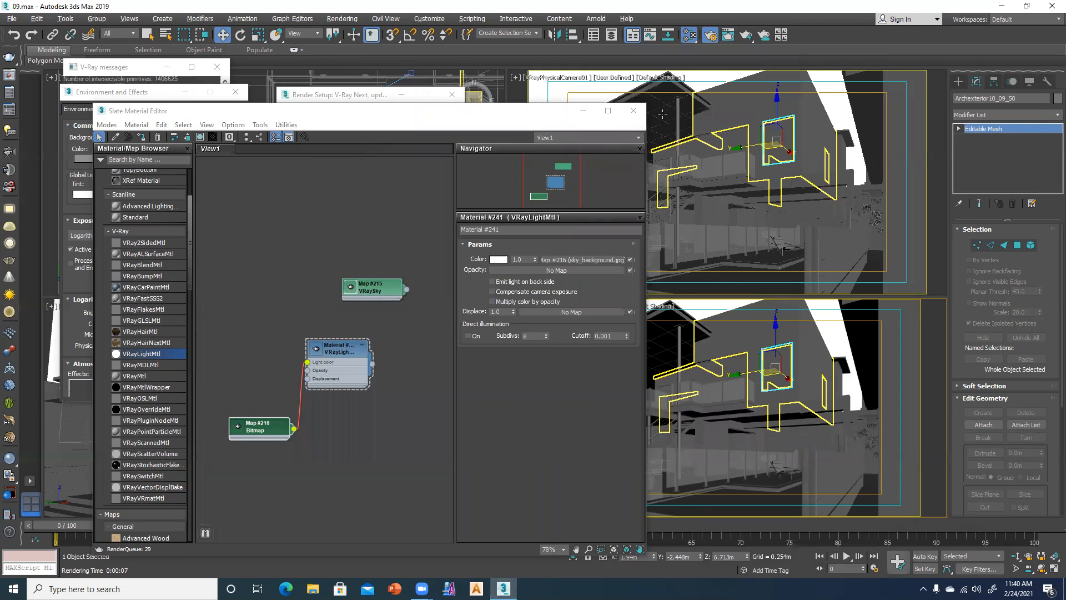
- Close the material editor, environment and render setup windows, and start and stop another test render of the camera view
left_click(635, 111)
left_click(234, 92)
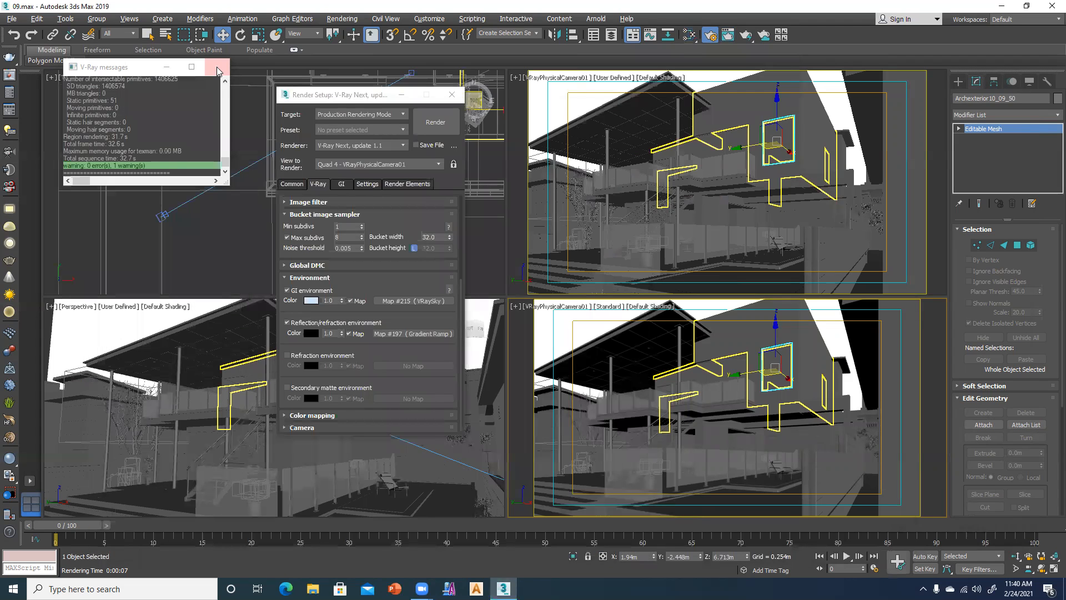
left_click(451, 95)
left_click(9, 58)
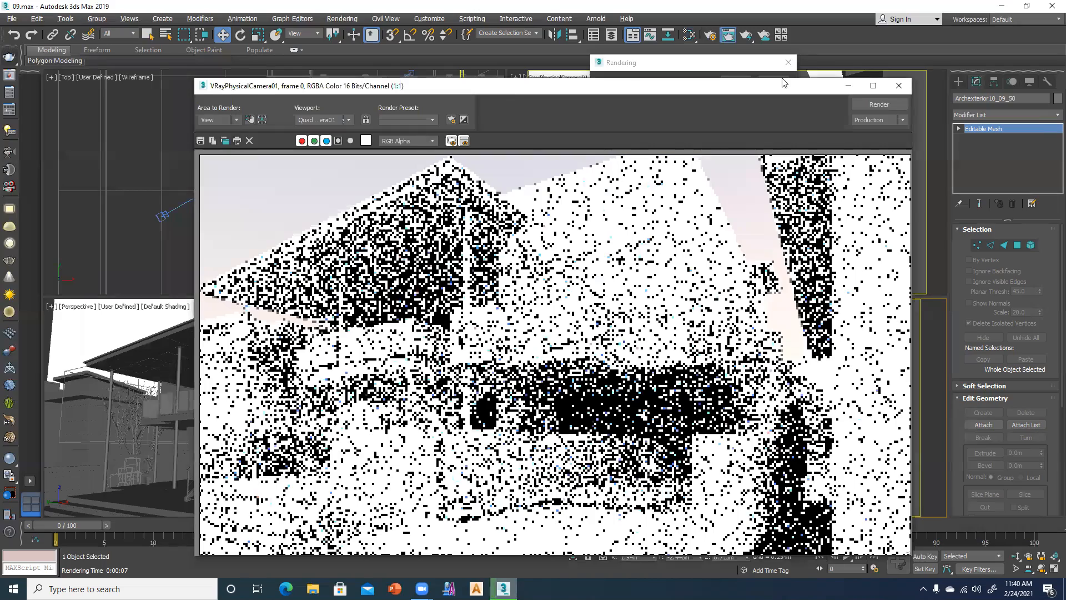
left_click_drag(776, 83, 344, 154)
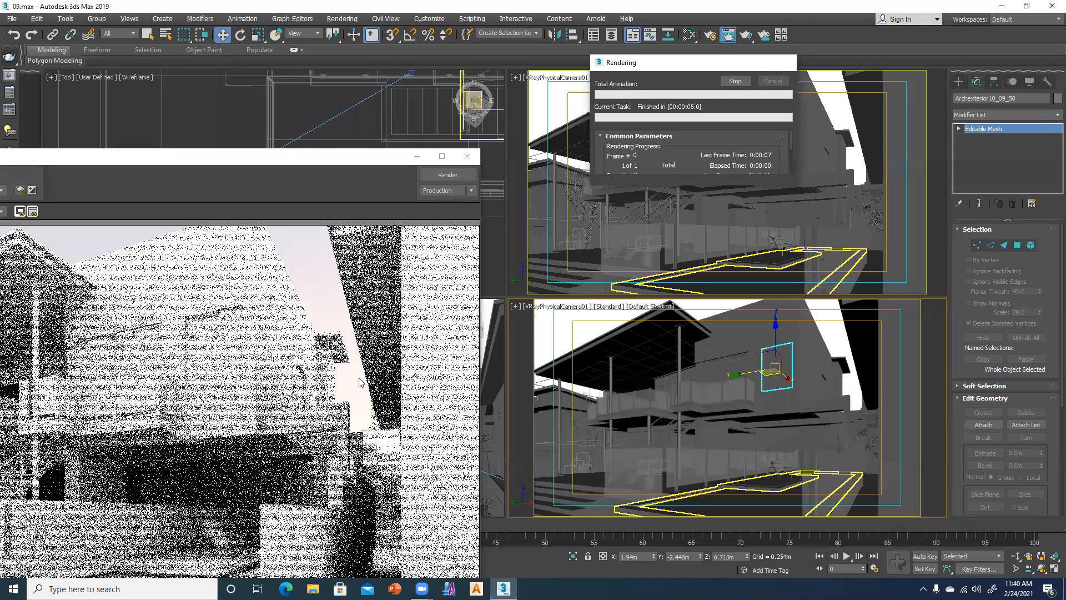
- Select VRayPhysicalCamera01 from its viewport and set its shutter speed to 100
left_click(533, 308)
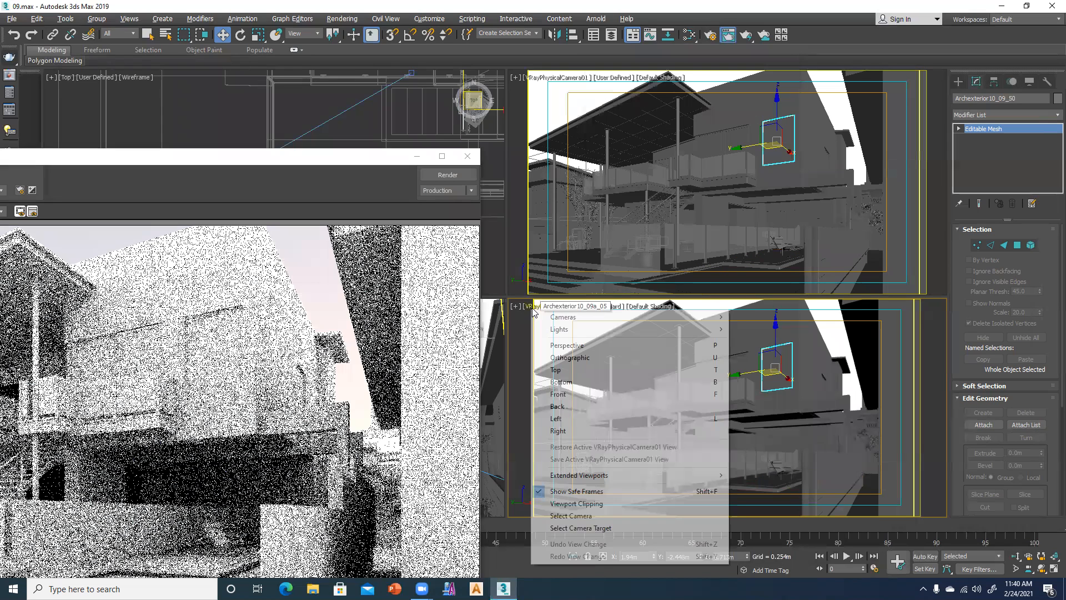
left_click(575, 515)
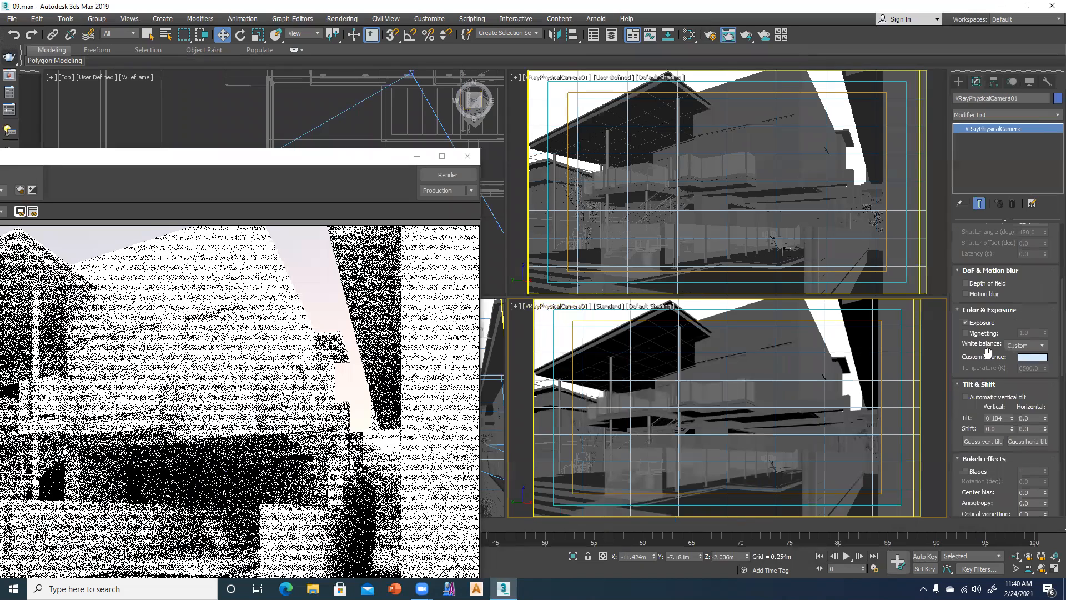
scroll(953, 377, "down", 3)
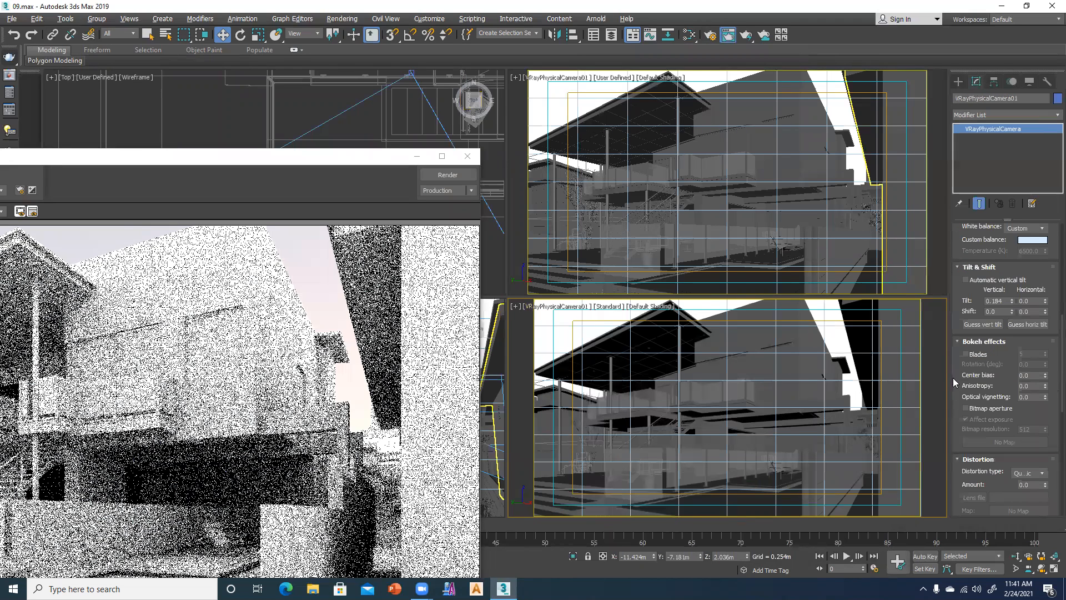
scroll(954, 355, "up", 4)
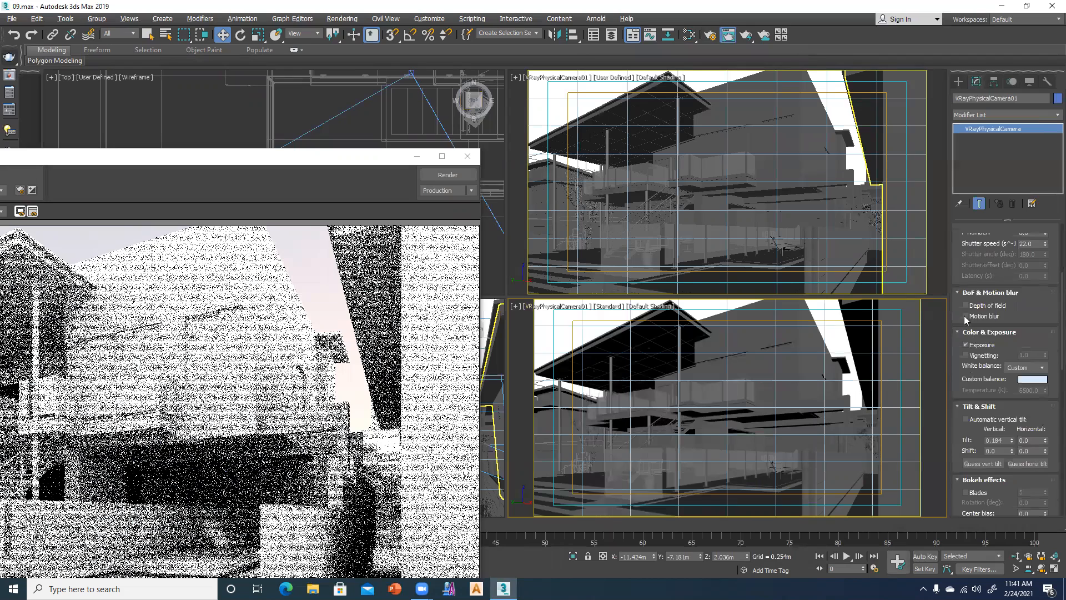
scroll(972, 339, "up", 2)
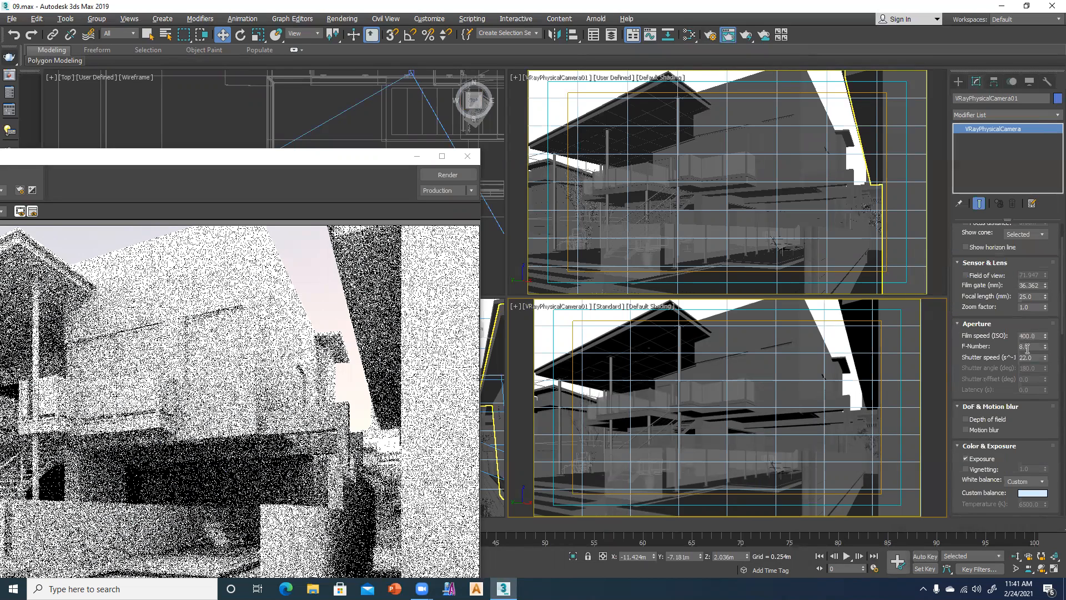
double_click(1030, 357)
type("1")
- Test render the camera view with the new shutter speed
left_click(444, 174)
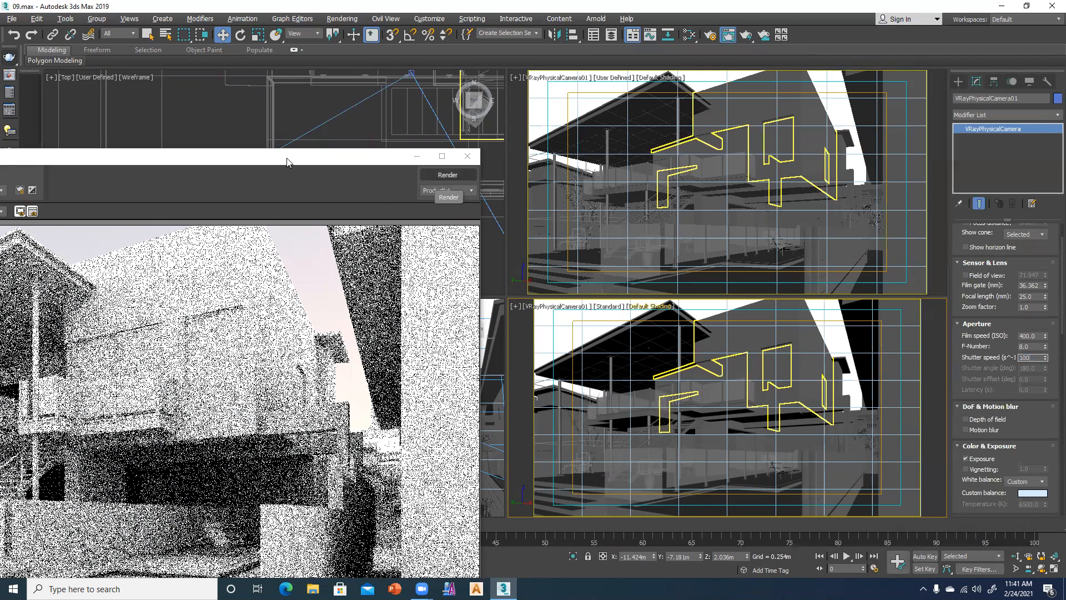
left_click(455, 175)
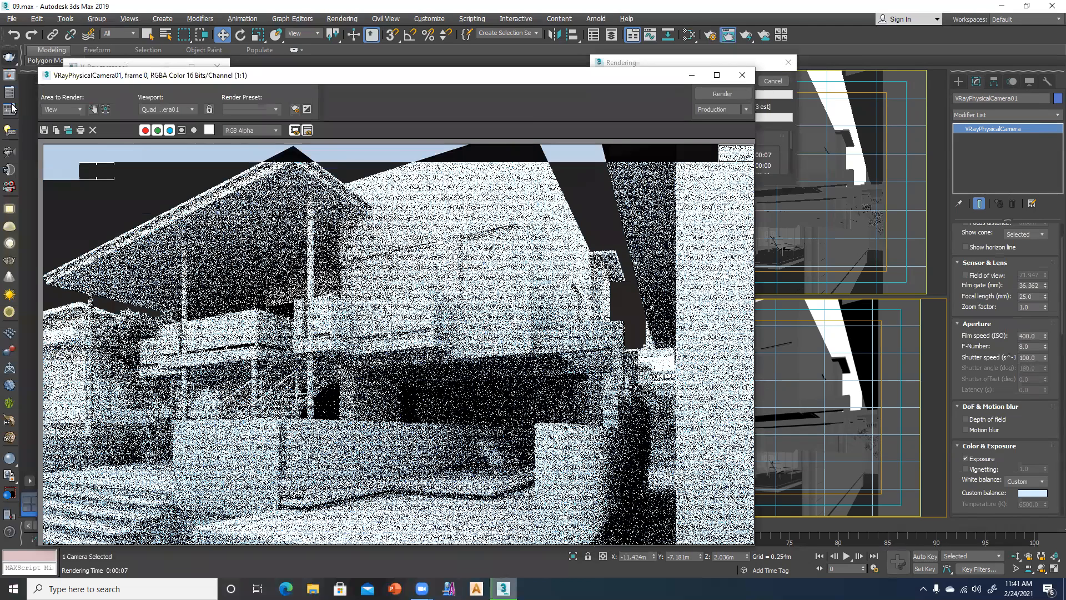
left_click_drag(9, 56, 14, 65)
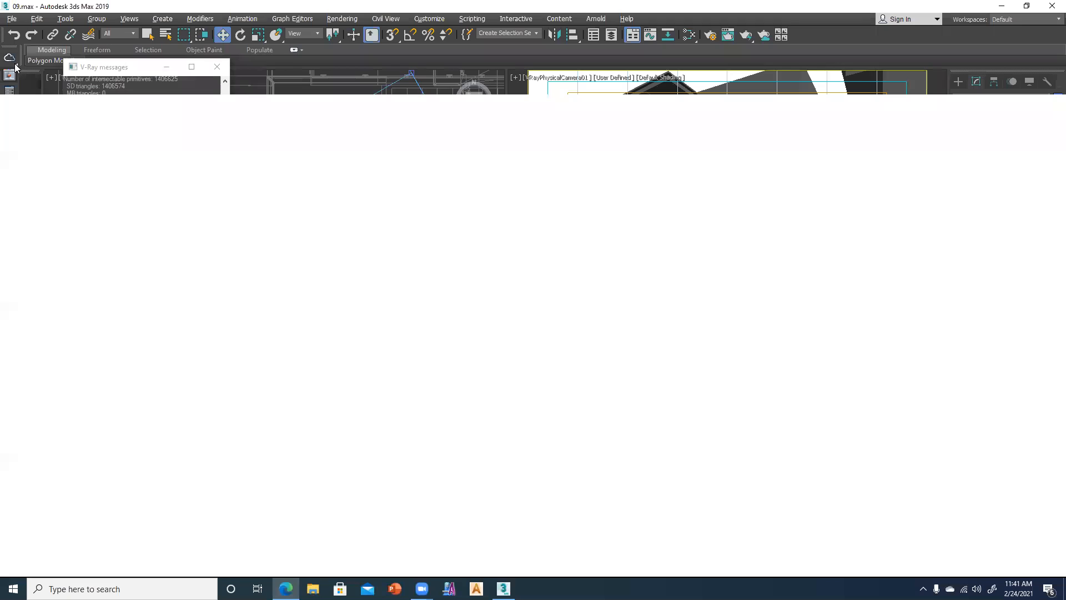
left_click(1049, 2)
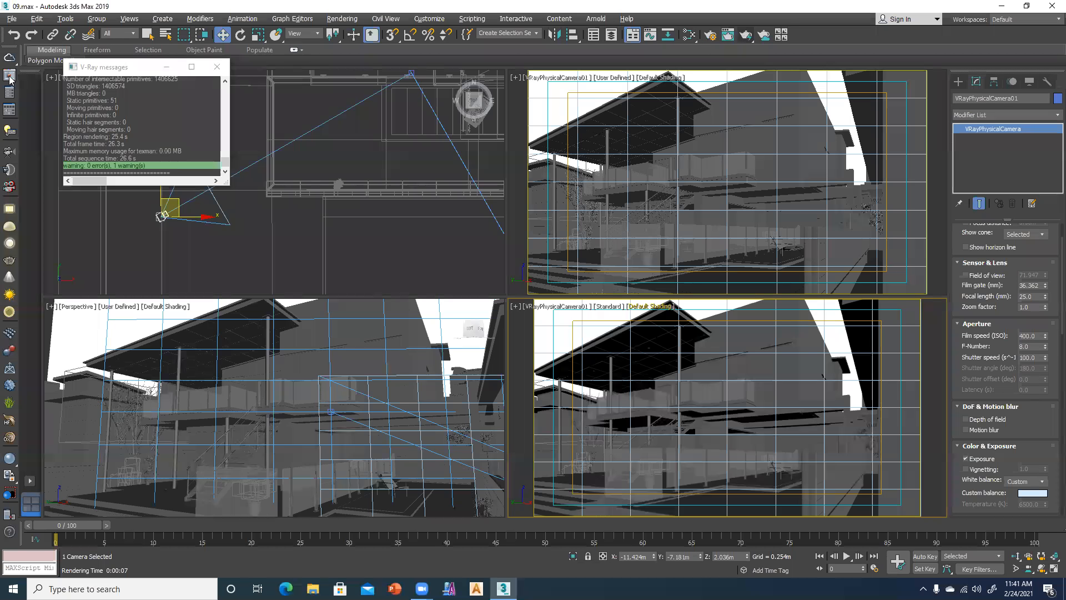
- Preview the camera view in the V-Ray frame buffer with a render region around the roof and upper balcony, and close the buffer
key("shift+q")
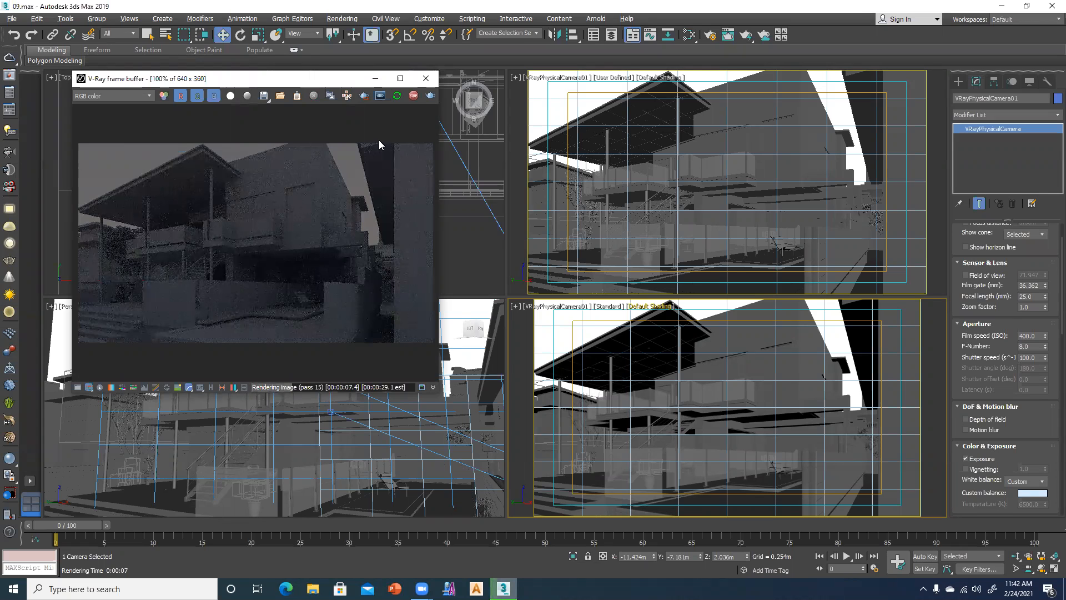
left_click(363, 95)
left_click_drag(159, 154, 250, 242)
key("shift+q")
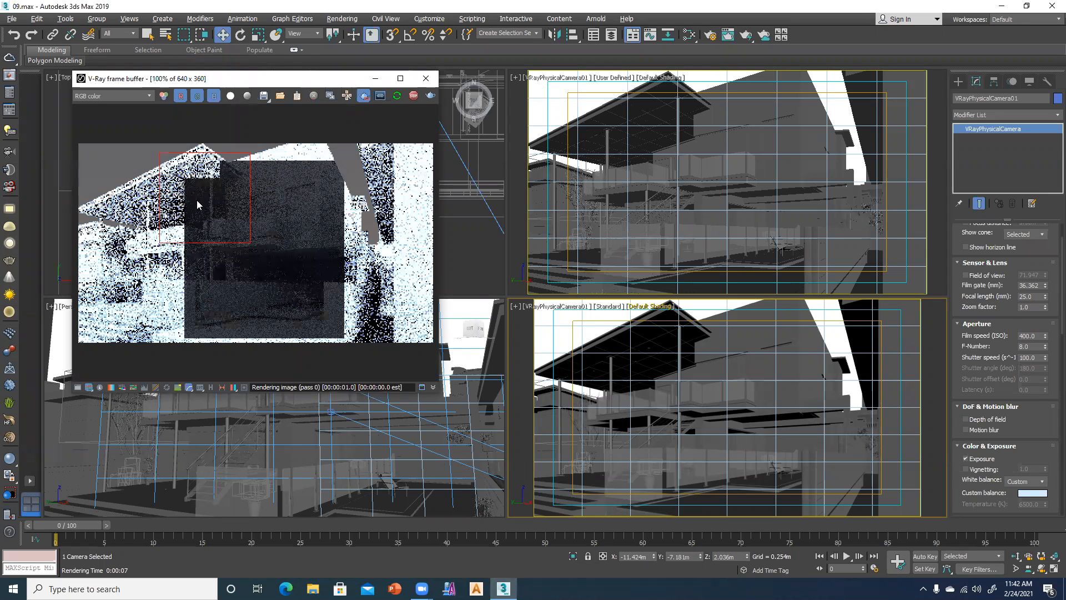
left_click(414, 96)
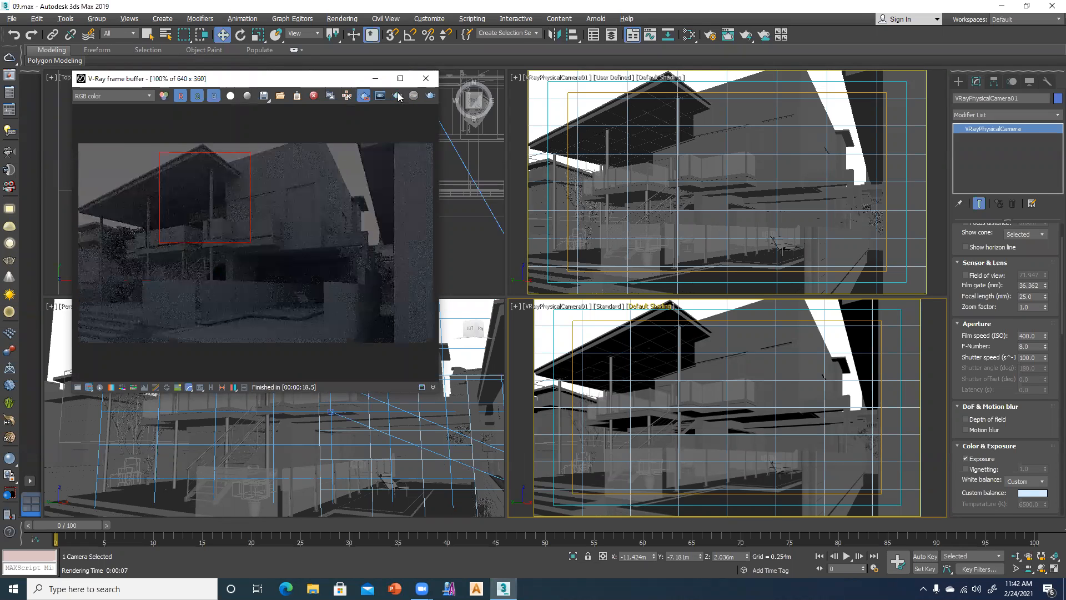
key("shift+q")
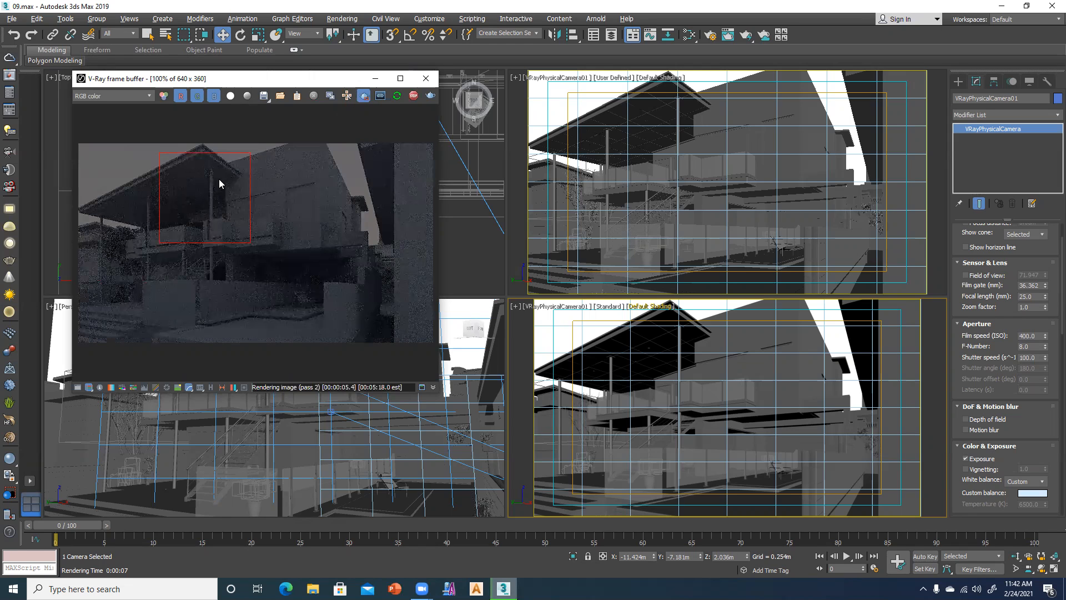
left_click(426, 78)
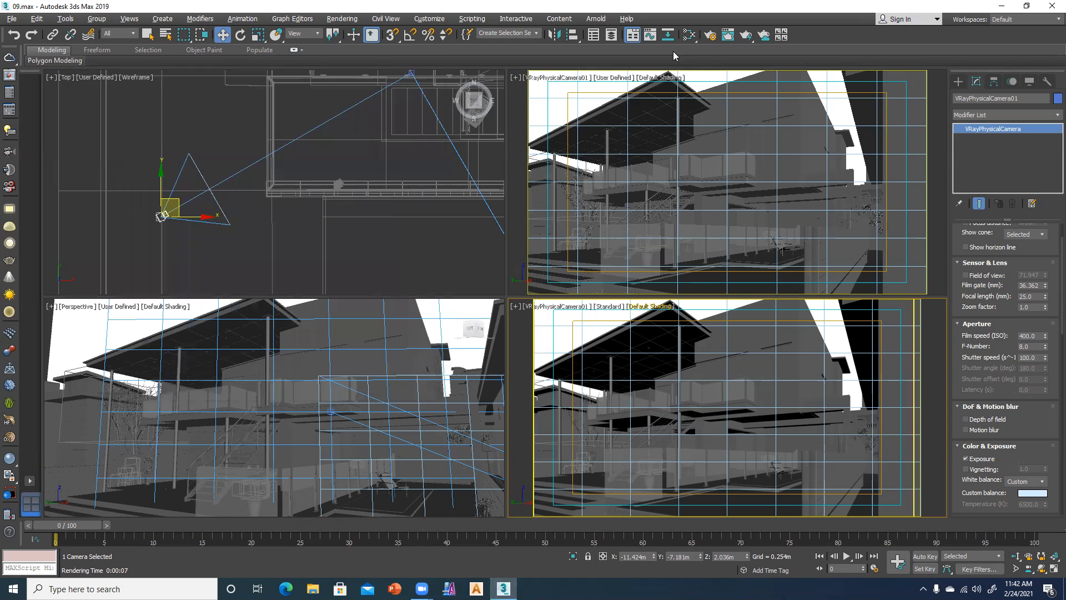
- Set the area to render to Region, fit the region over the roof and upper facade in the camera viewport, and render it
left_click(714, 37)
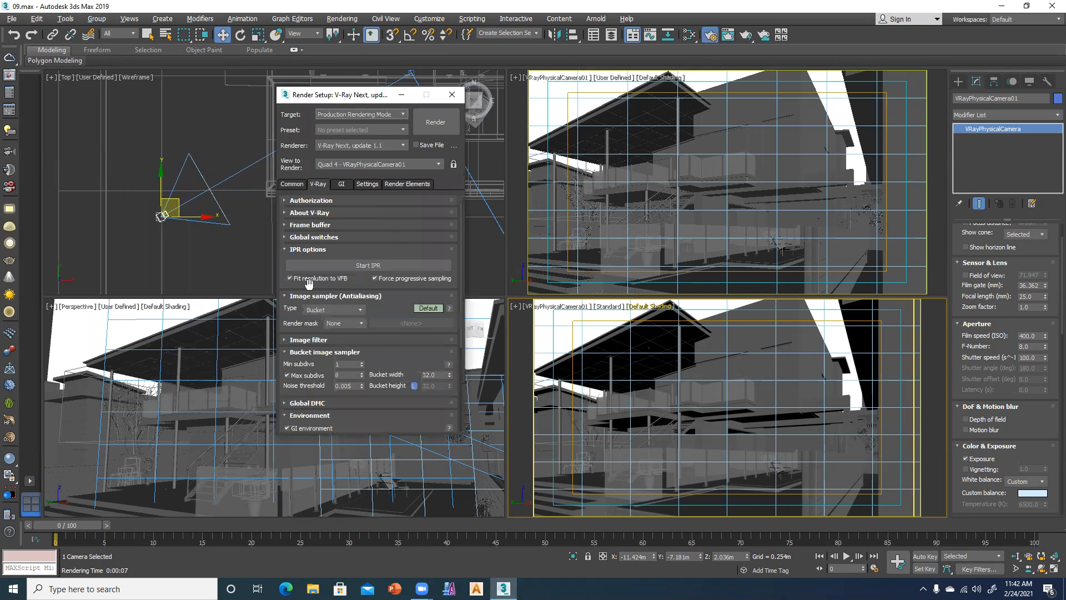
left_click(298, 185)
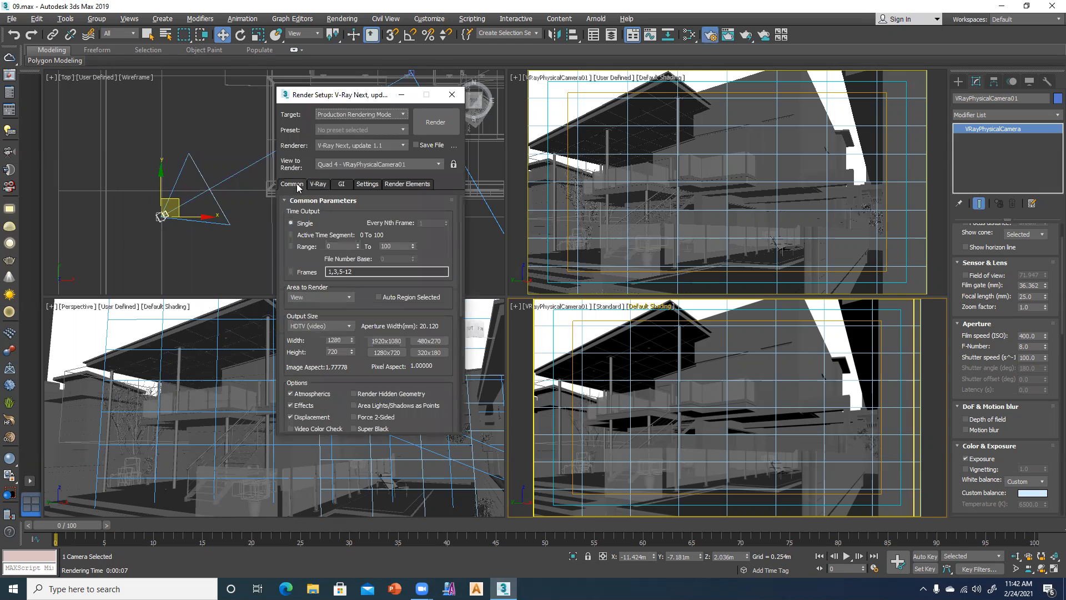
left_click(320, 296)
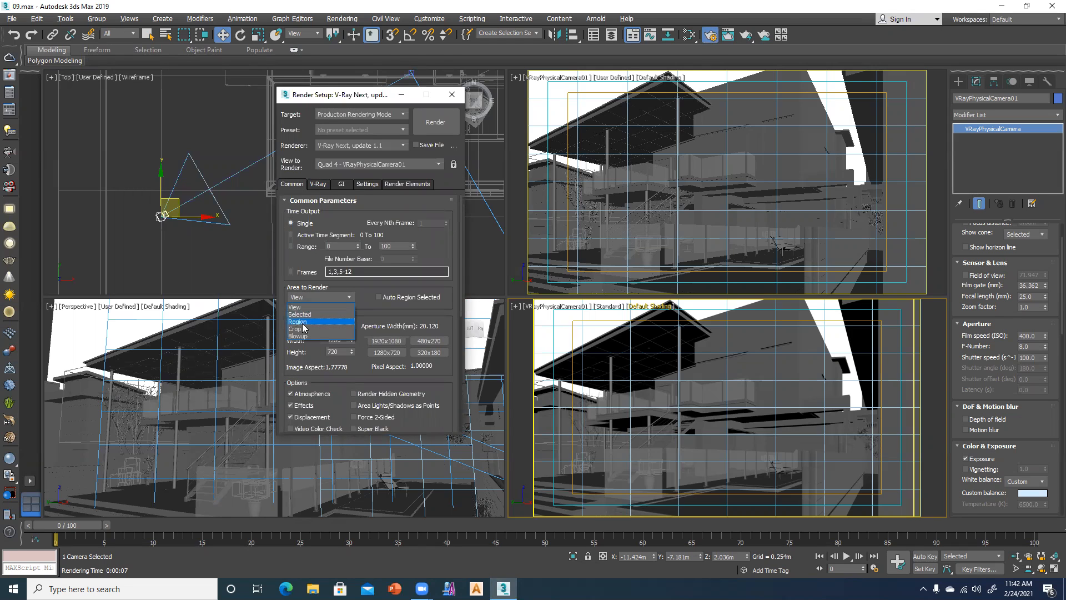
left_click(302, 322)
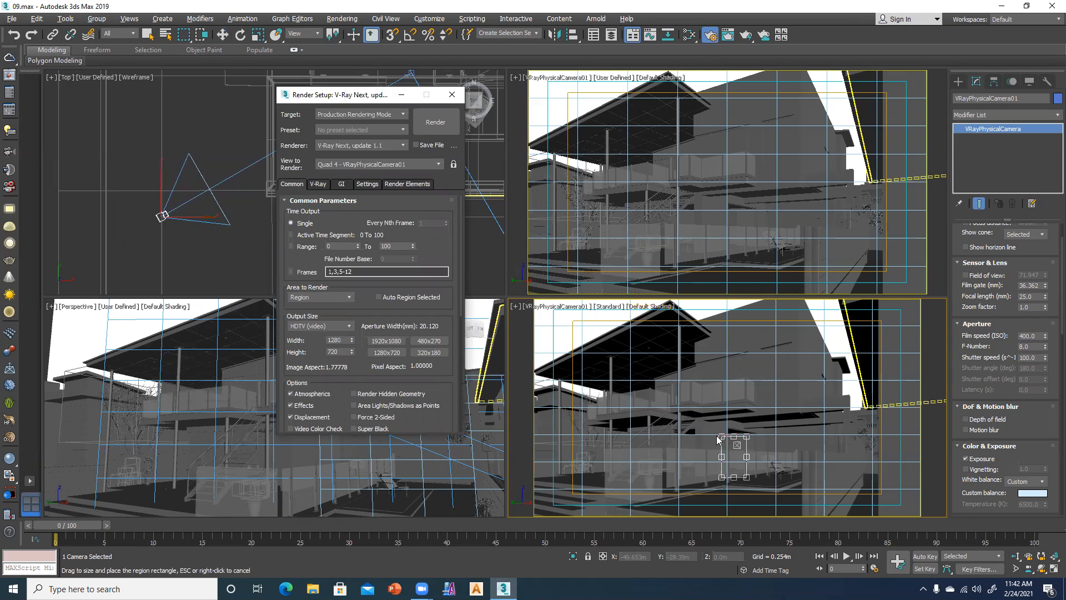
left_click_drag(721, 437, 648, 353)
left_click_drag(700, 401, 669, 341)
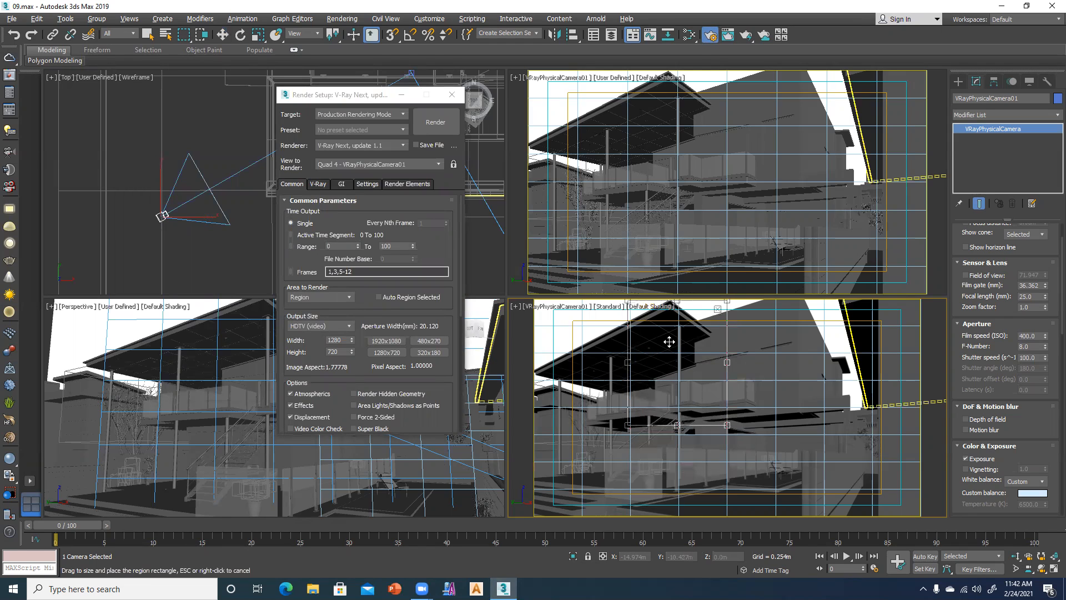
left_click(433, 123)
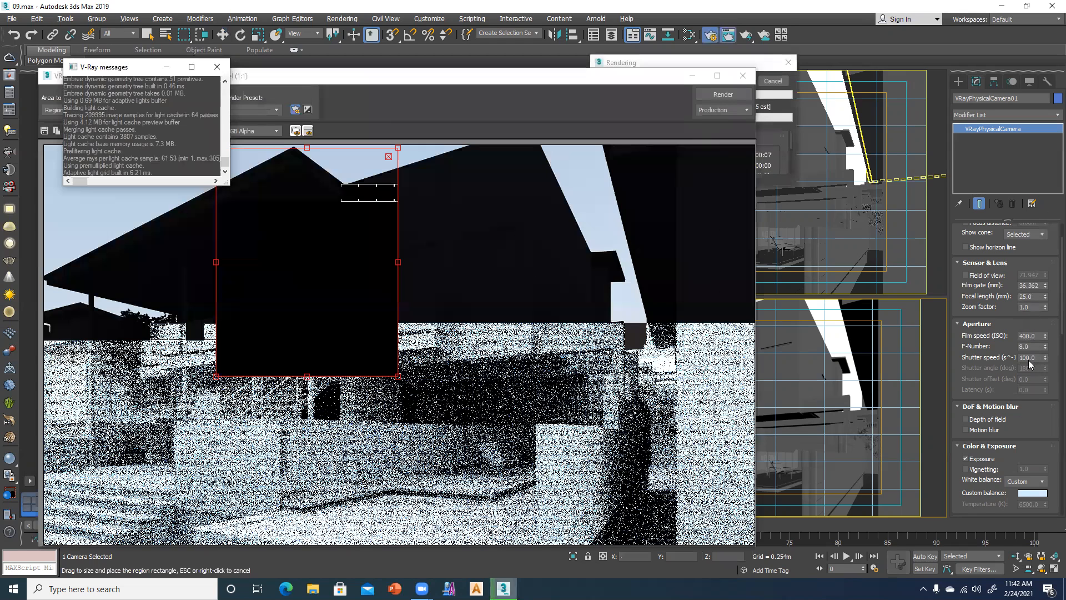
- Stop the region render and set the camera's shutter speed to 50
left_click(977, 324)
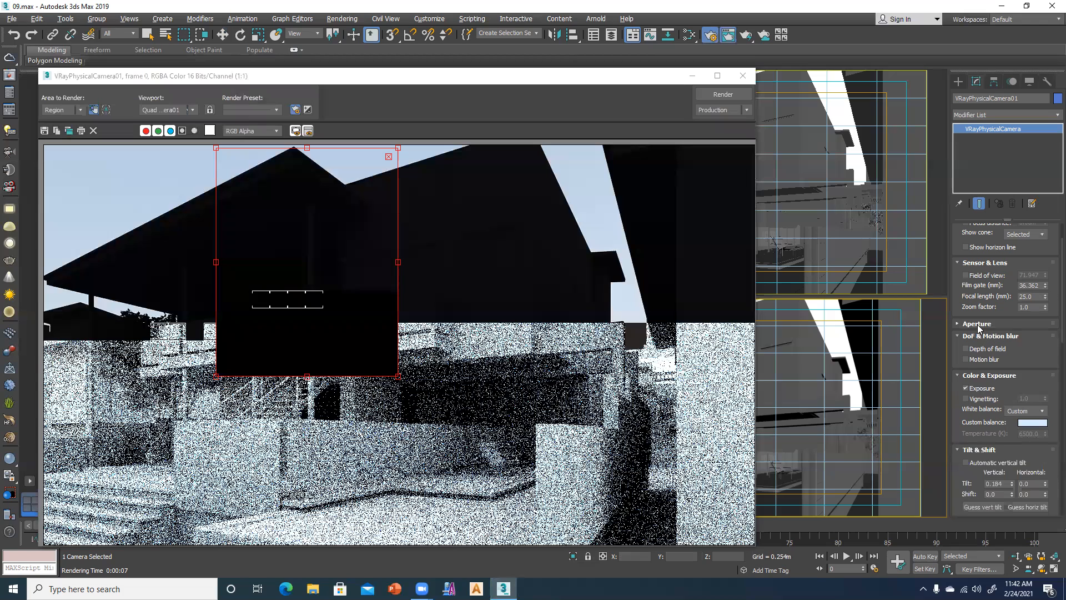
left_click(977, 324)
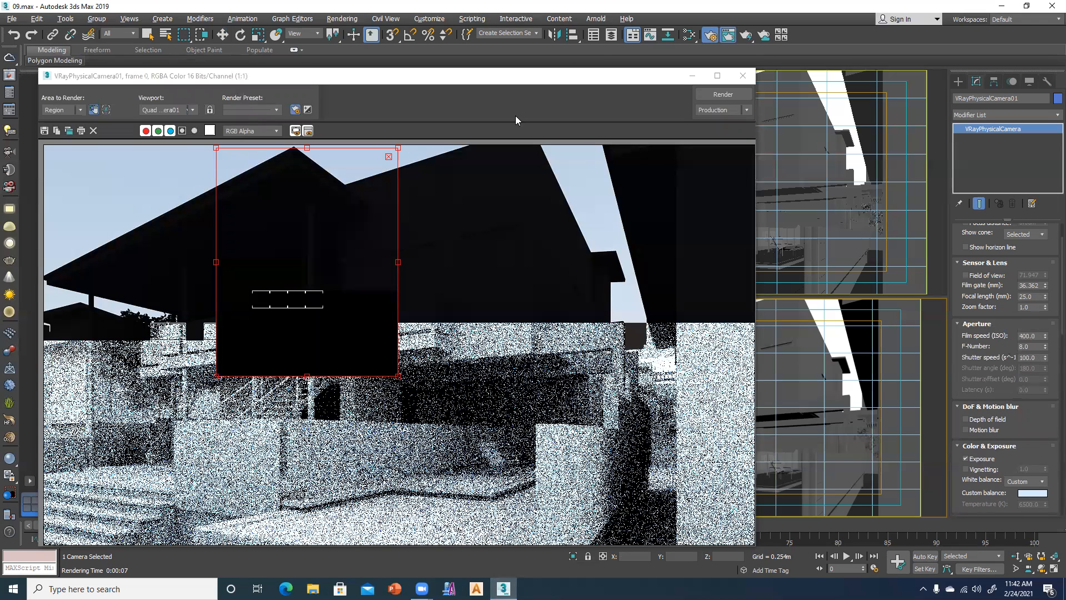
left_click(411, 87)
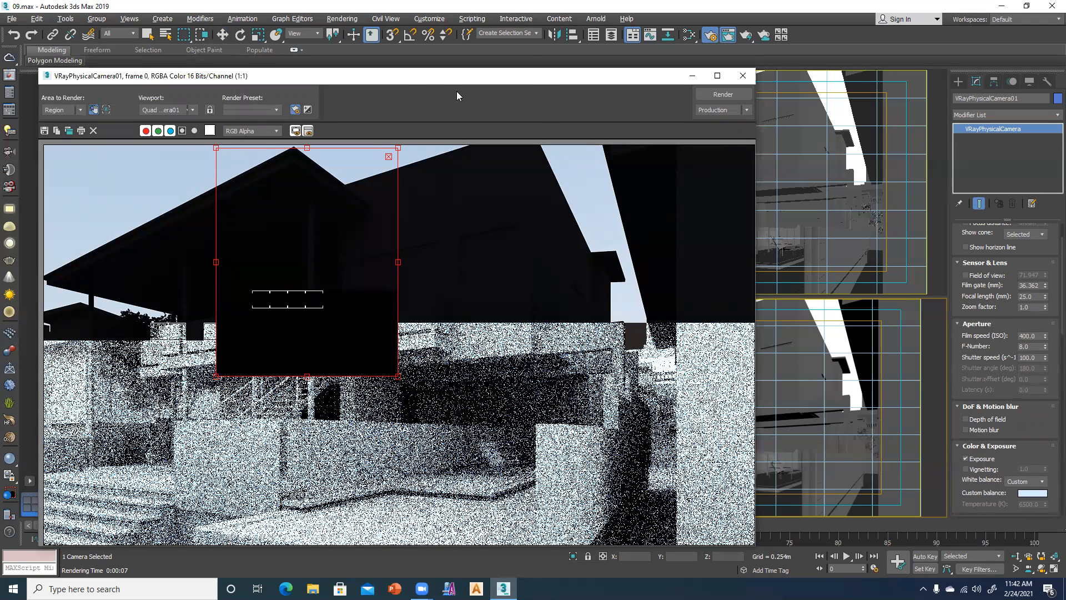
left_click_drag(578, 77, 405, 138)
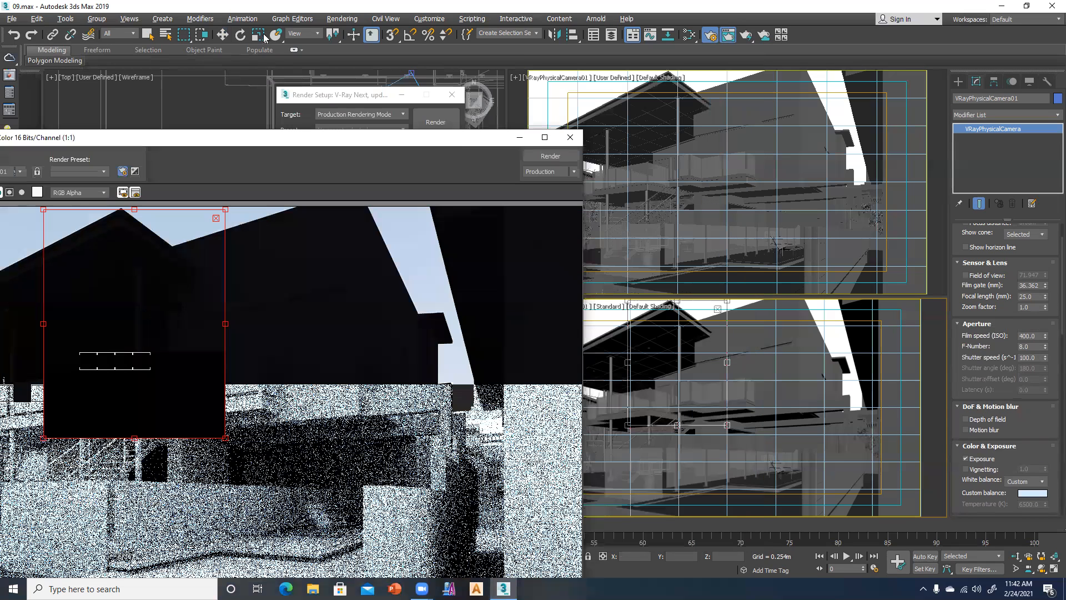
left_click(1028, 357)
type("50")
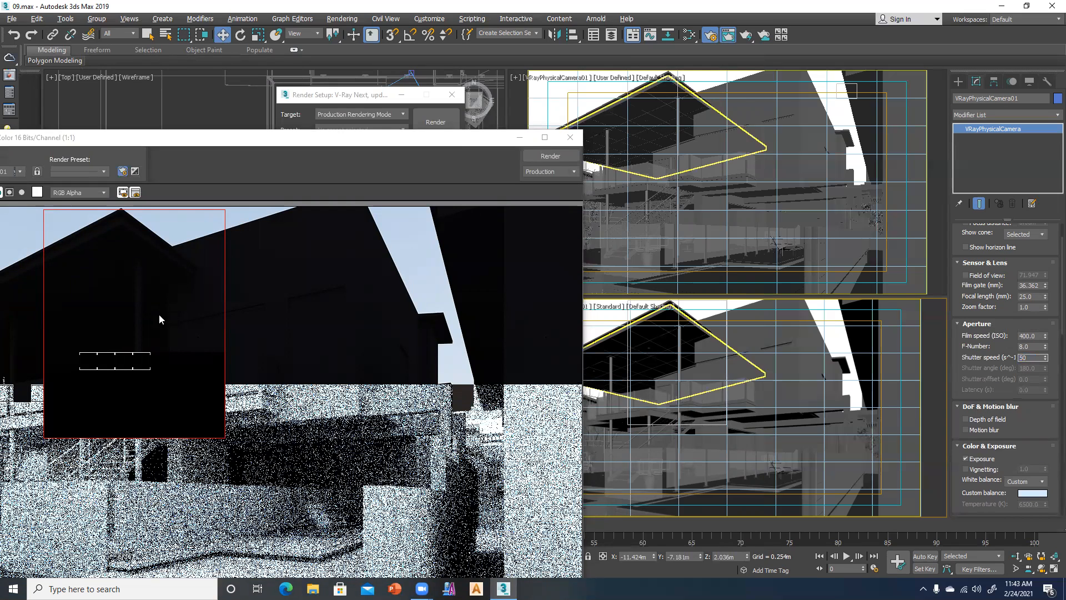
- Test render the region, cancel it, and render the region again with the camera's shutter speed set to 20
left_click(536, 154)
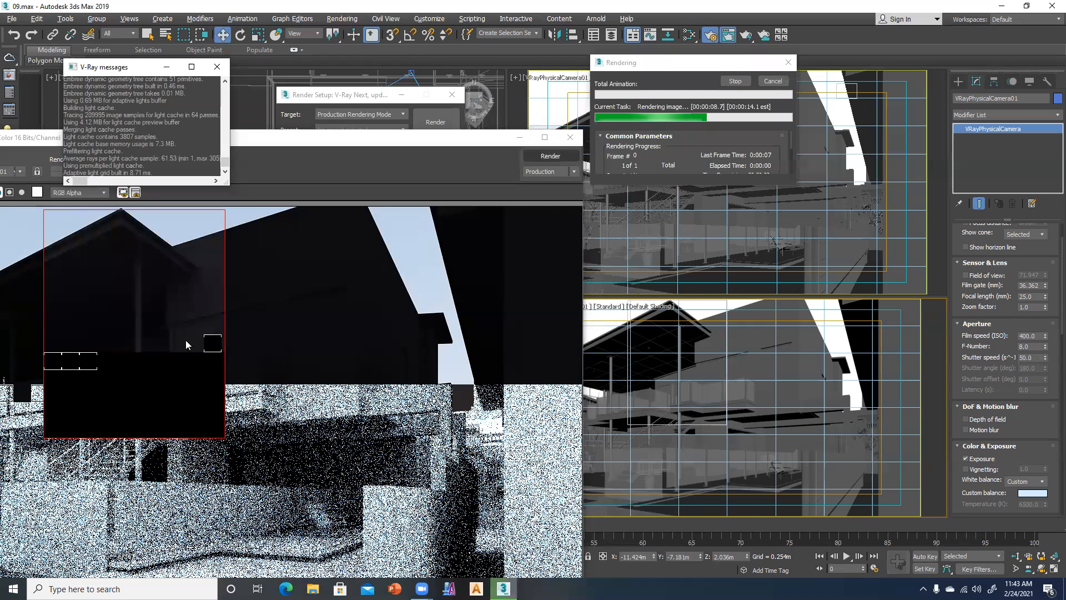
left_click(772, 82)
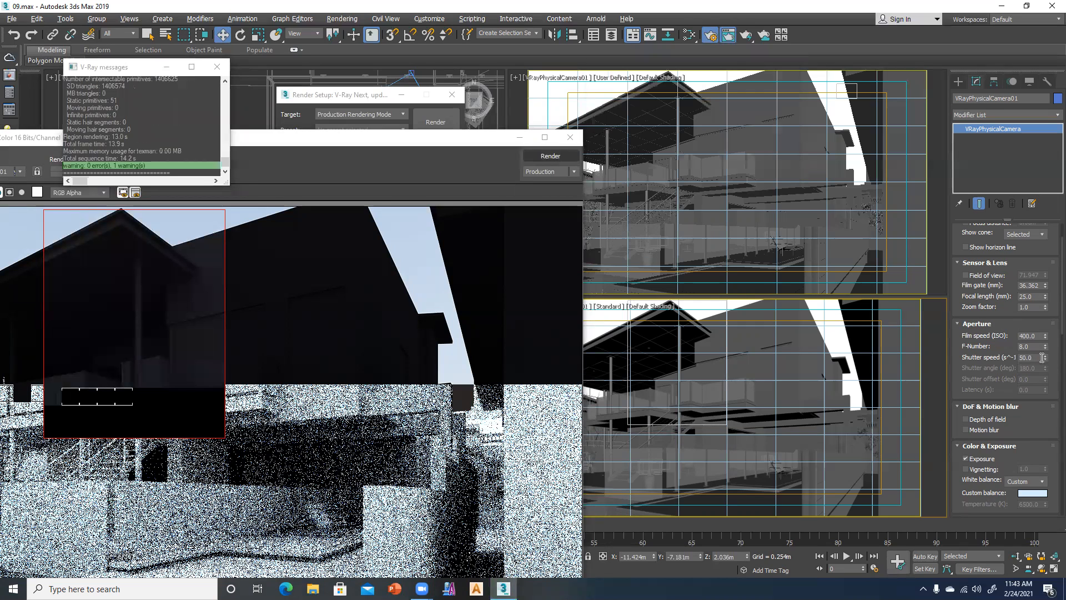
type("20")
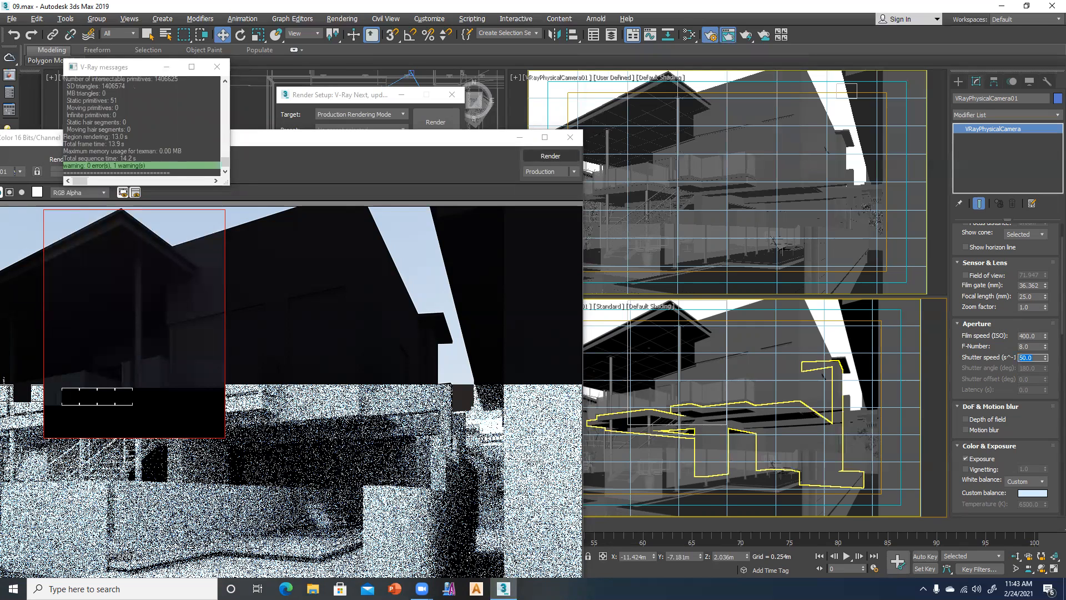
left_click(550, 156)
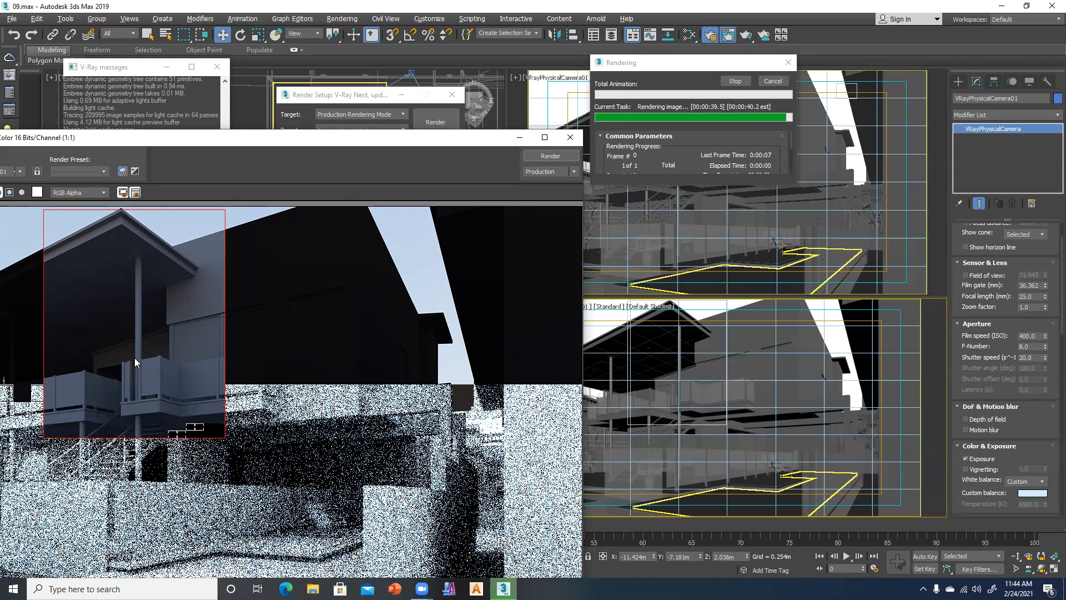
- Try f-numbers of 15 and 4 on the camera, test rendering the region with each
left_click(1030, 347)
left_click_drag(1031, 347, 1007, 347)
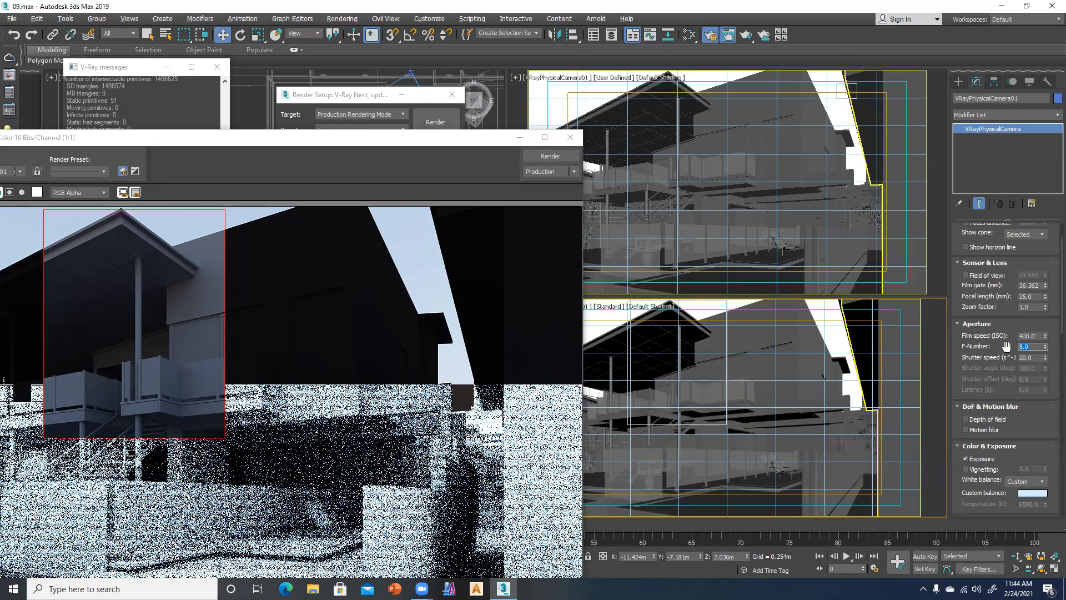
type("15")
left_click(558, 155)
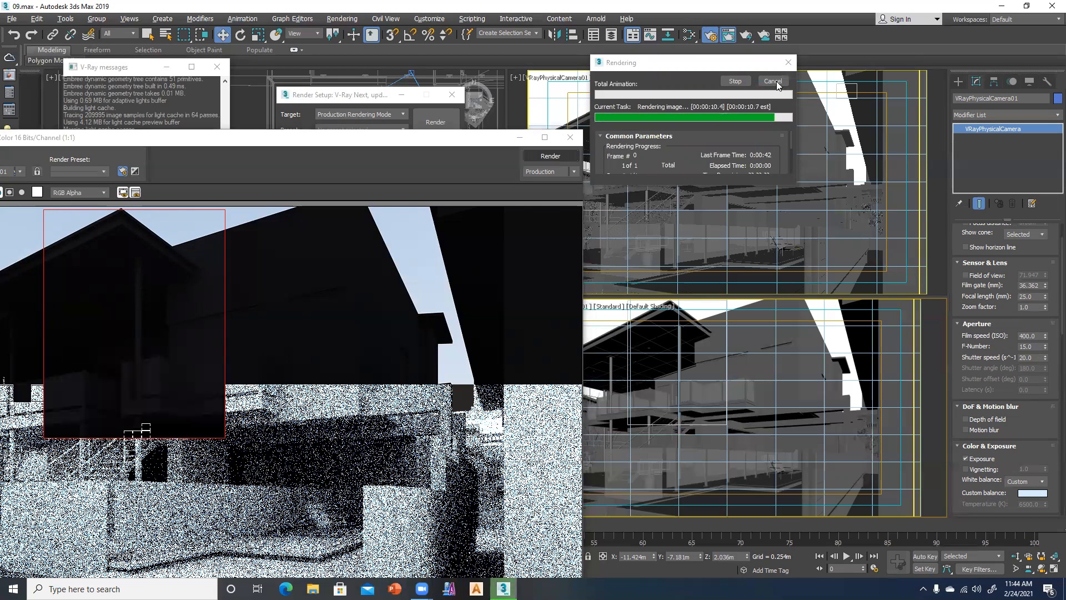
left_click(777, 83)
left_click_drag(1031, 347, 992, 346)
type("4")
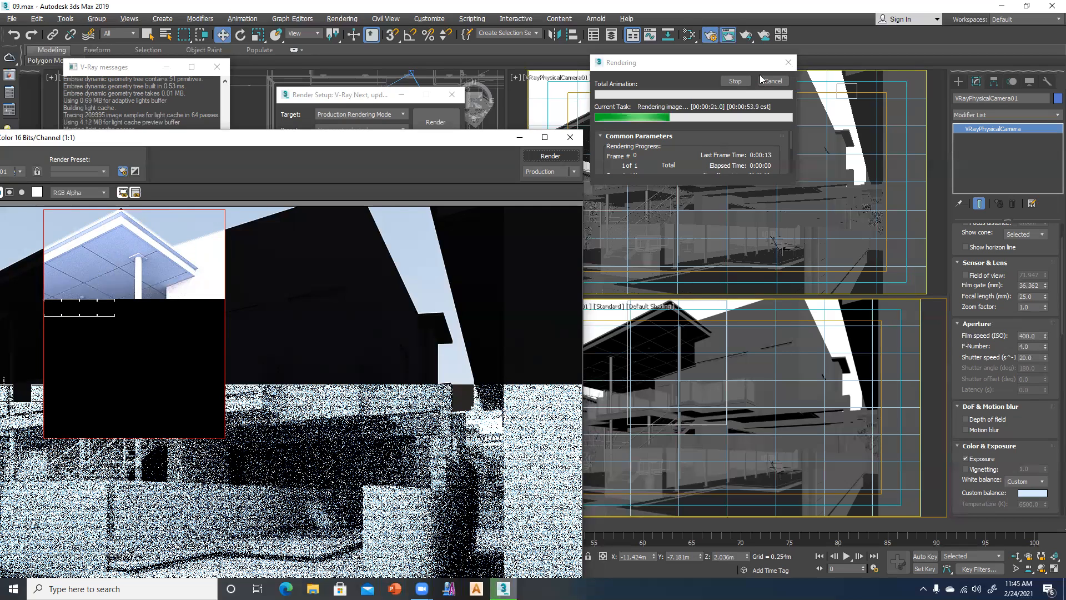
- Set the camera's f-number to 8 and shutter speed to 23, and run a brief test render of the region
left_click(1040, 346)
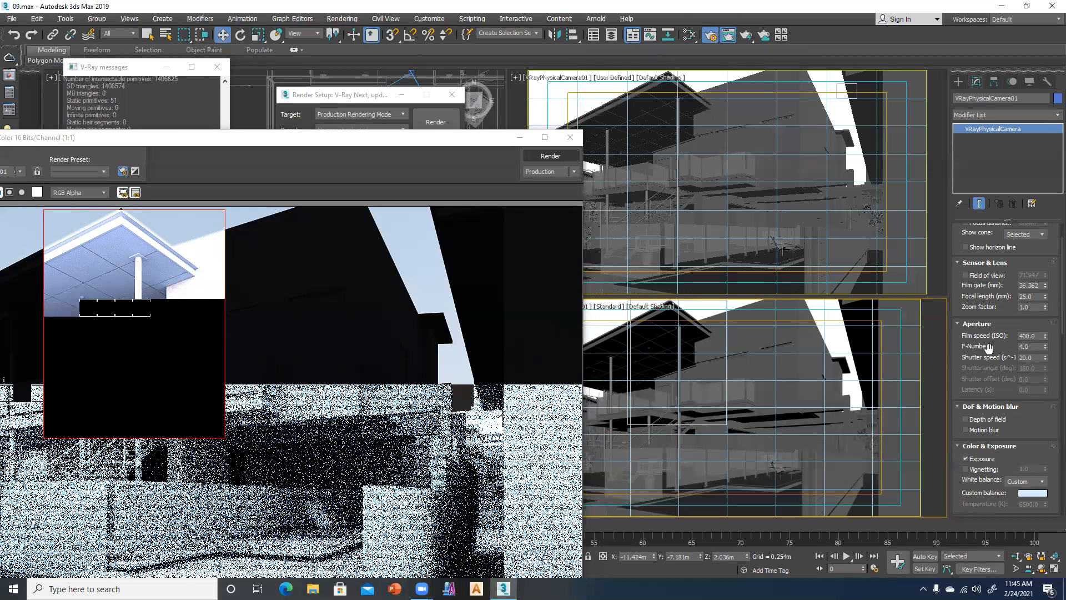
type("8")
key("Tab")
type("23")
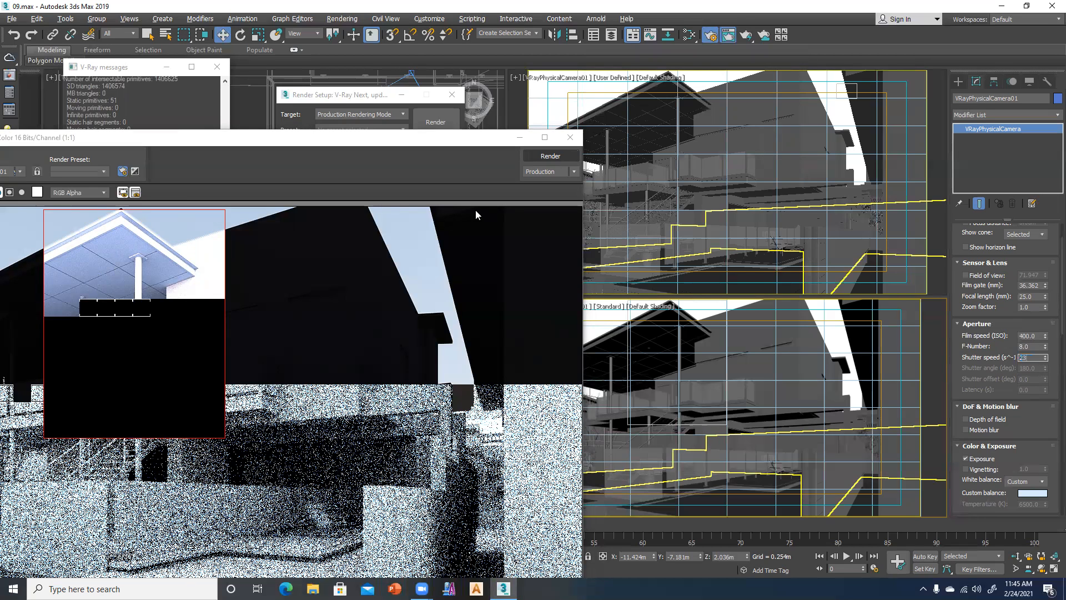
left_click(544, 158)
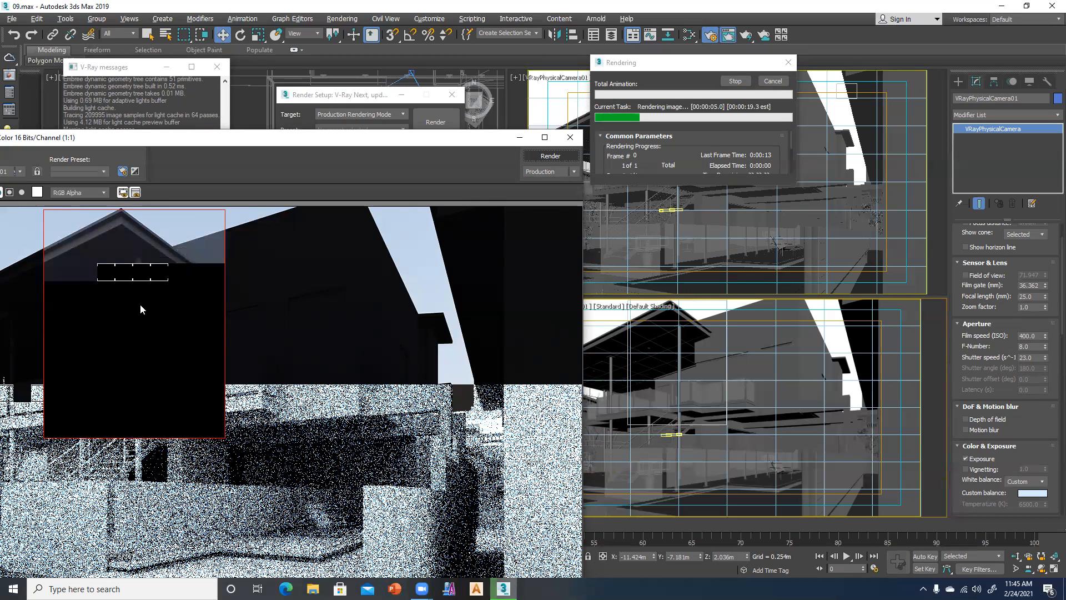
left_click(773, 81)
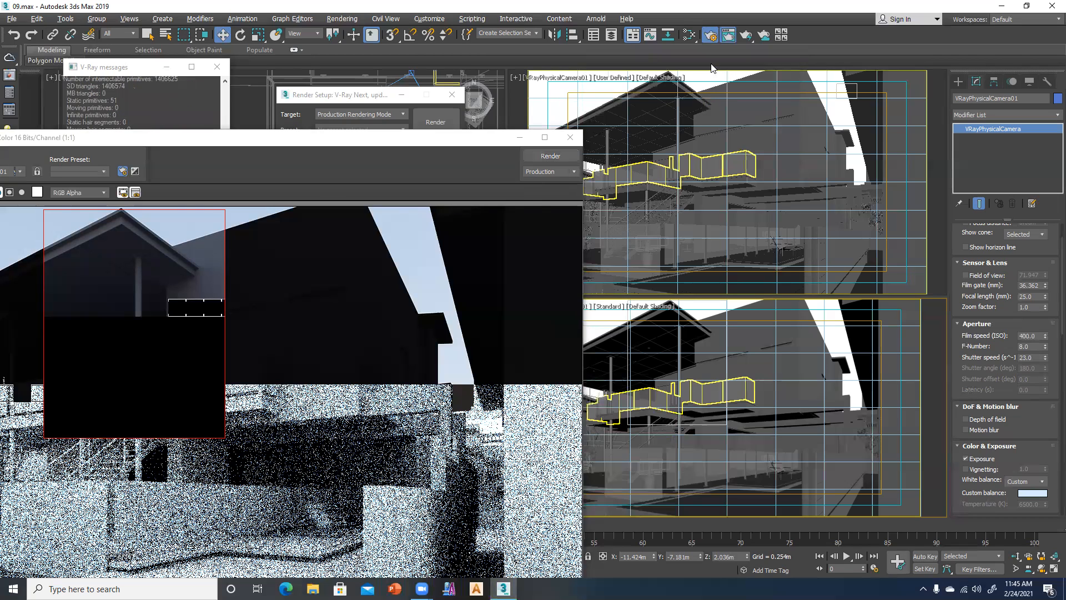
- Set the area to render to View and start rendering the whole camera view
left_click(352, 97)
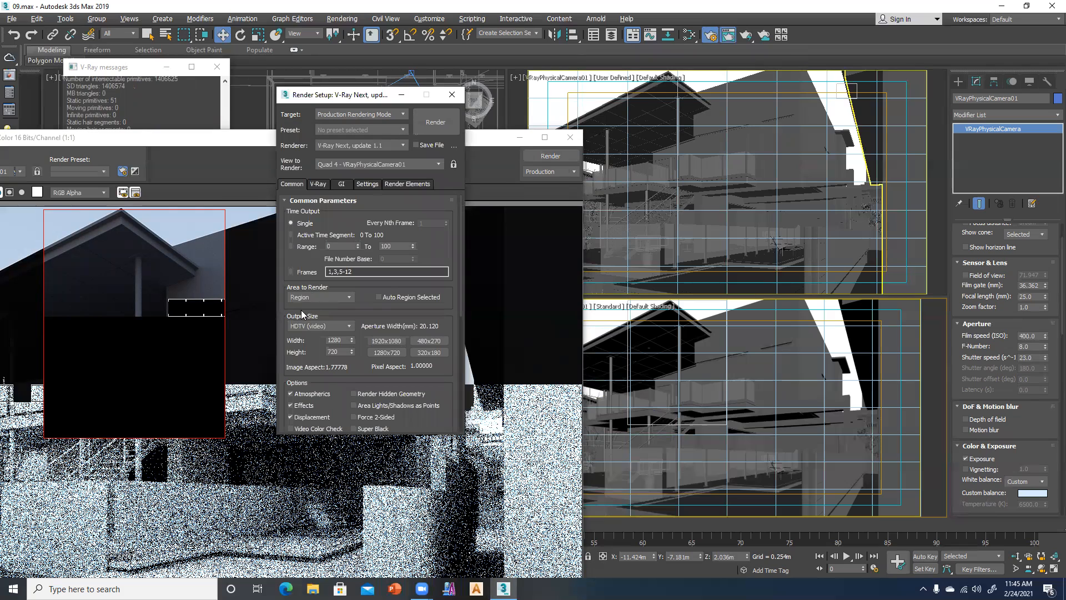
left_click(294, 301)
left_click(294, 307)
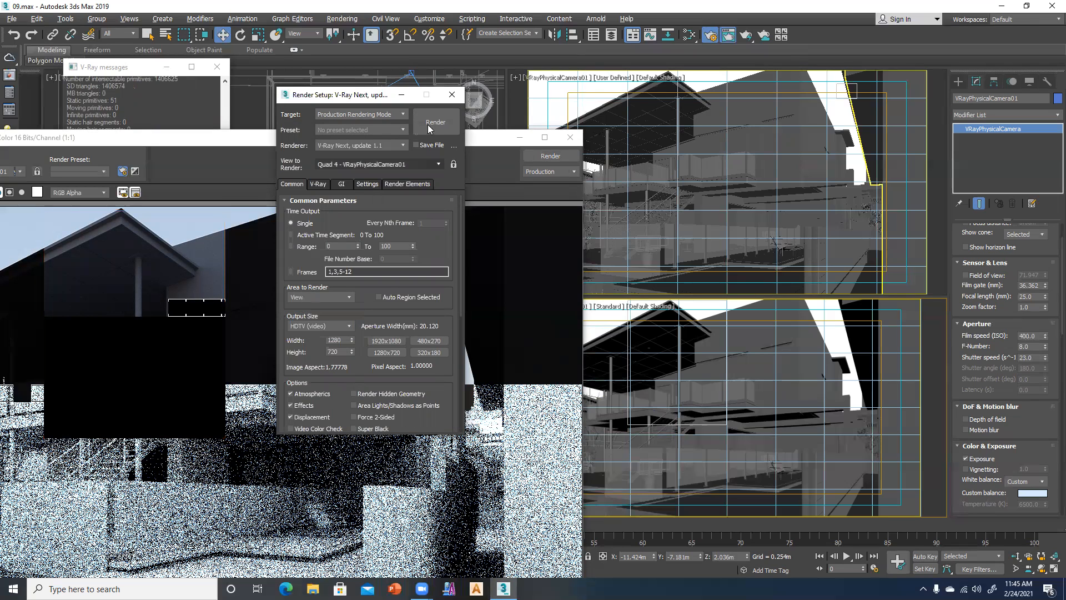
left_click(428, 125)
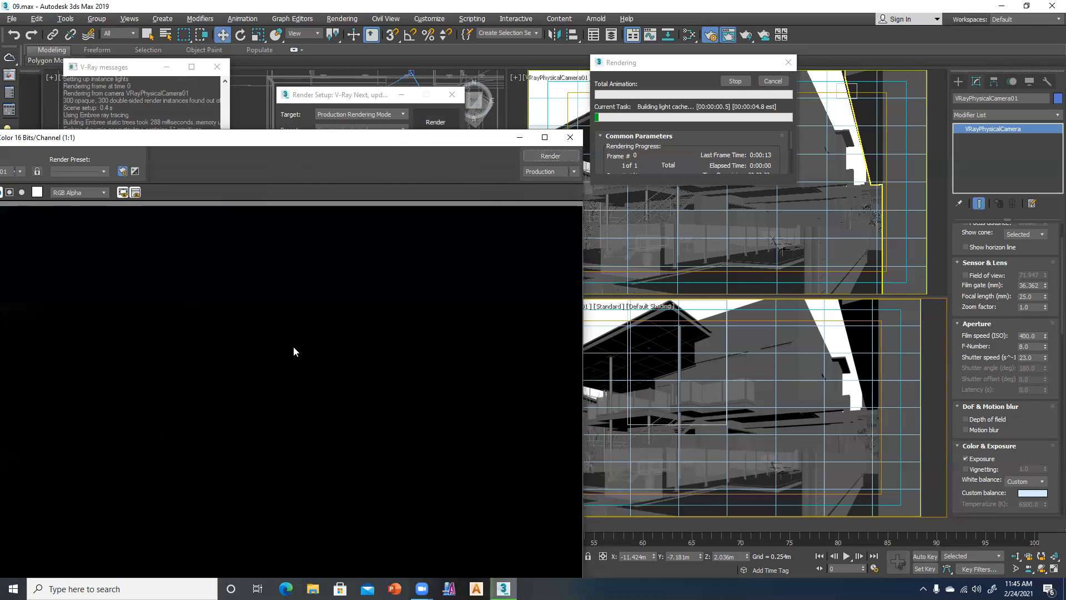